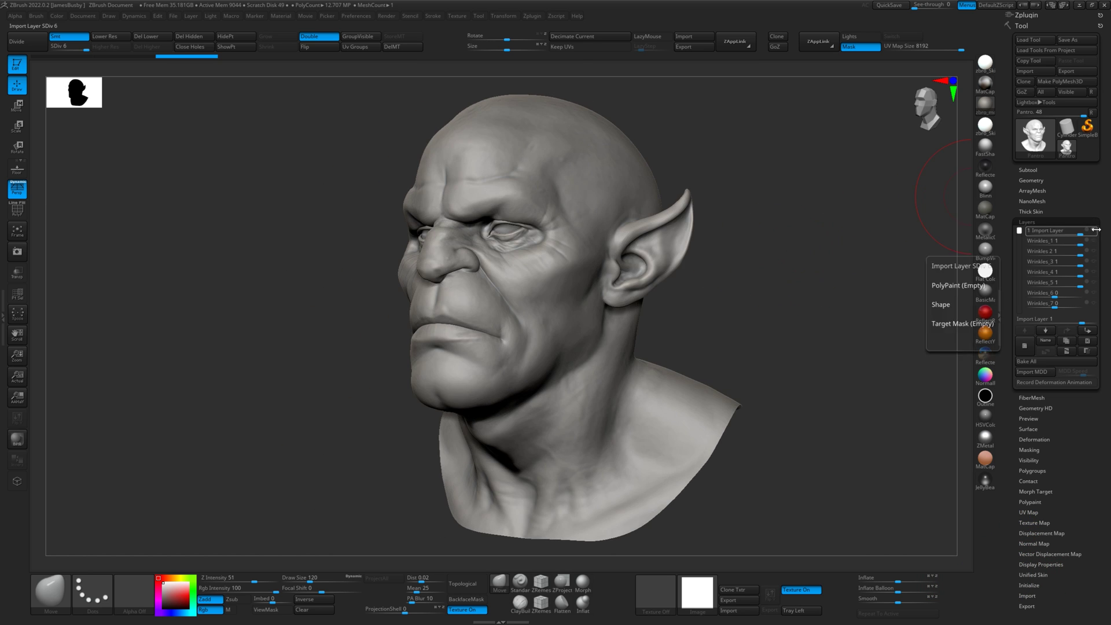
Compare the head with and without the Import Layer by hiding it and showing it again
left_click_drag(772, 250, 893, 234)
mouse_move(1094, 233)
left_click(1051, 241)
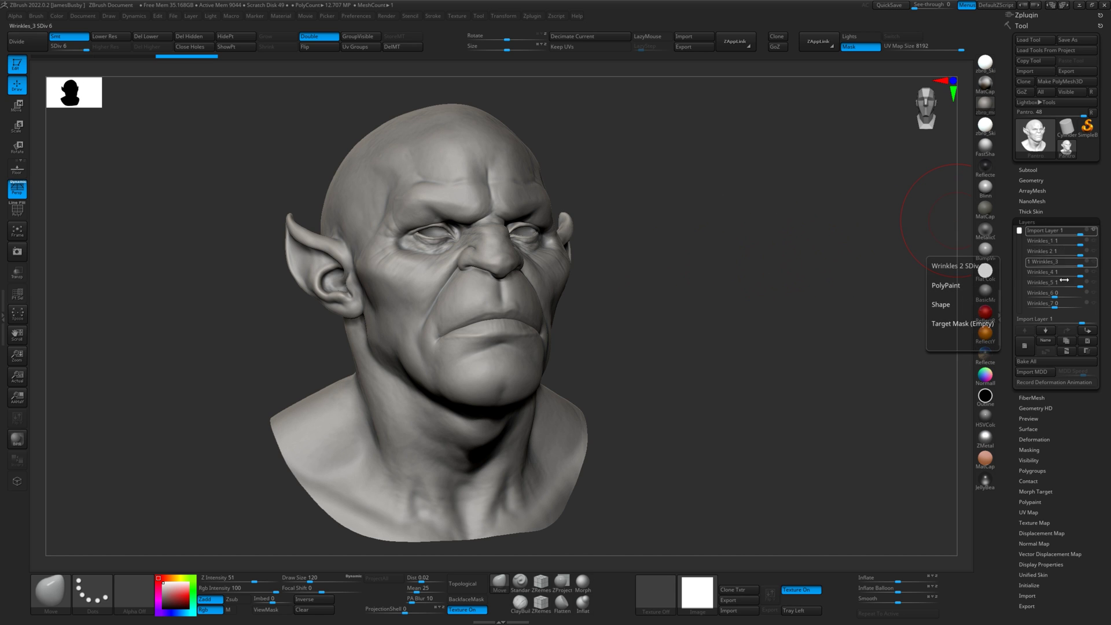
left_click(1084, 232)
left_click(1094, 232)
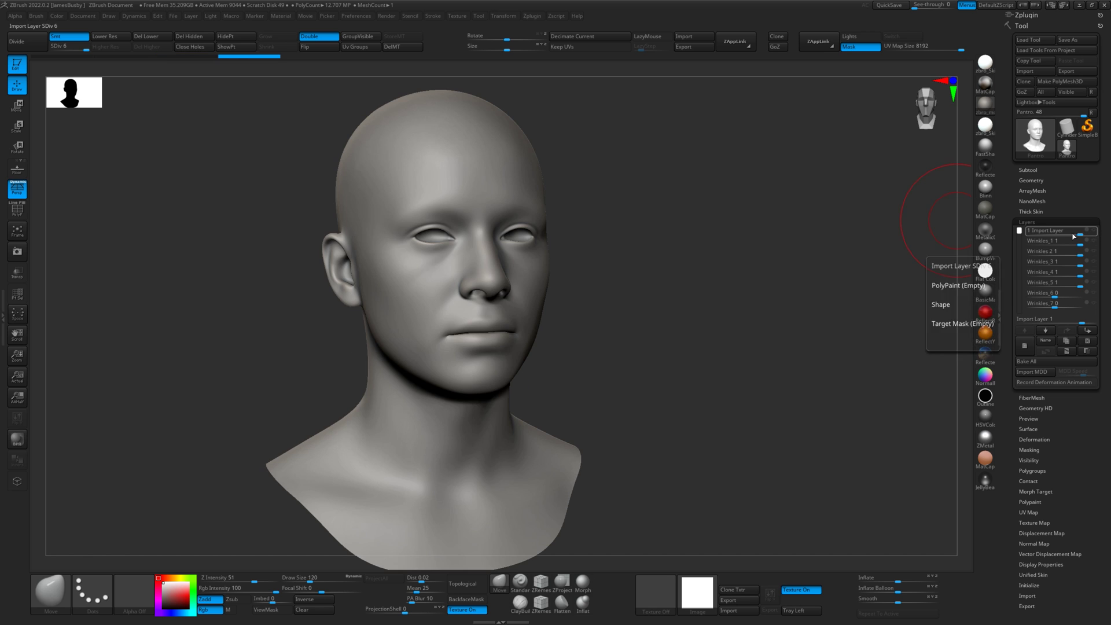
mouse_move(688, 283)
left_mouse_down()
mouse_move(698, 297)
mouse_move(675, 290)
mouse_move(909, 232)
left_mouse_up()
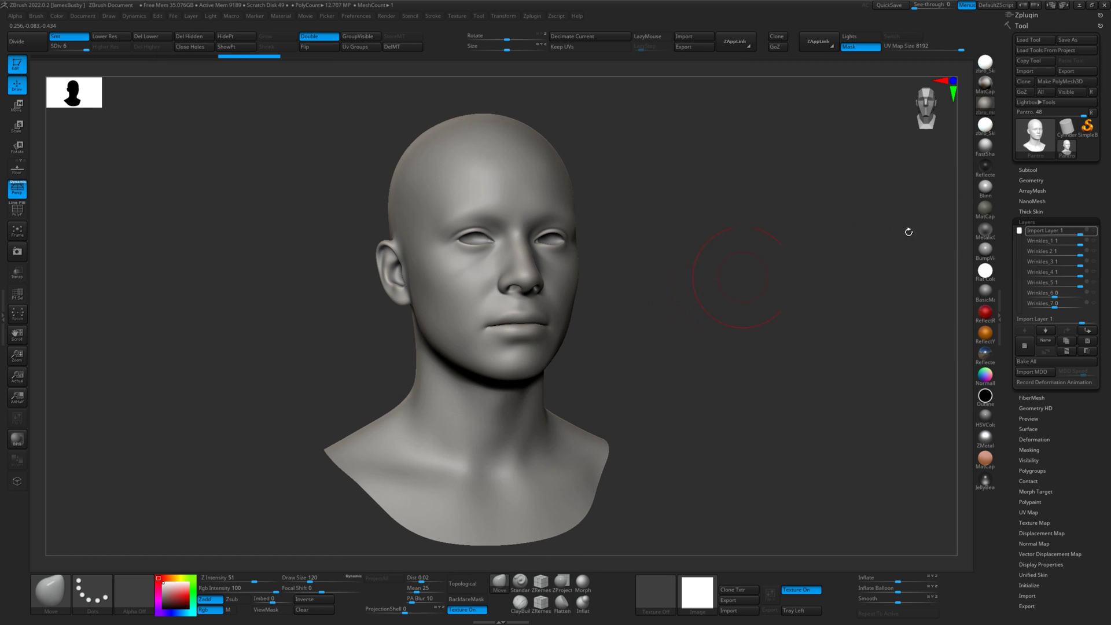
left_click(1096, 231)
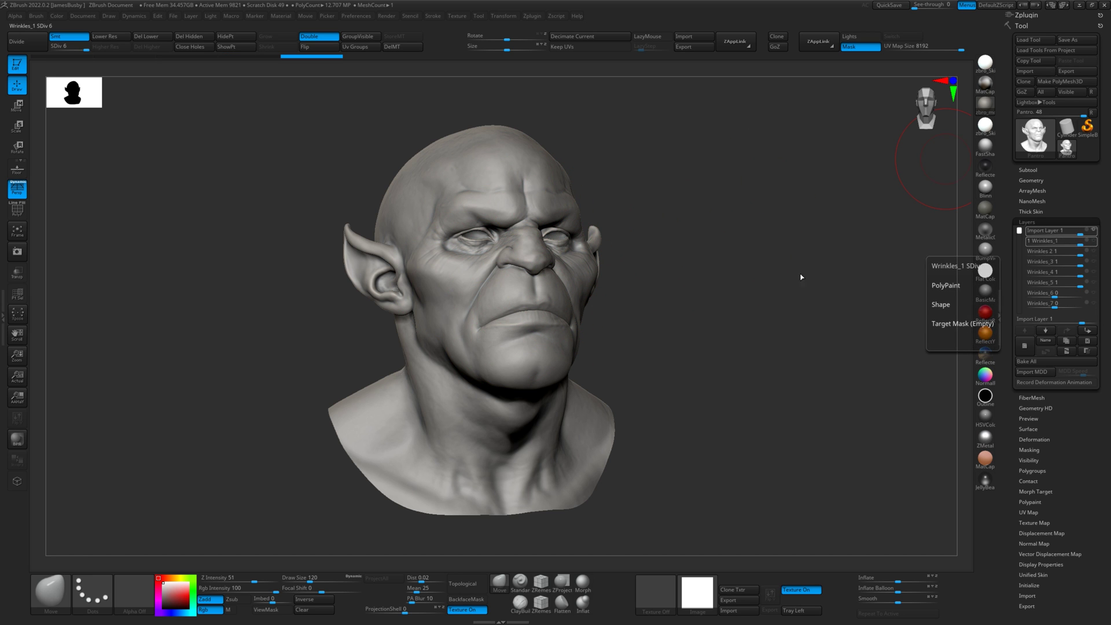
Preview the Wrinkles_1, Wrinkles 2, Wrinkles_3 and Wrinkles_4 layers on the creature head one after another
left_click_drag(784, 266, 917, 267)
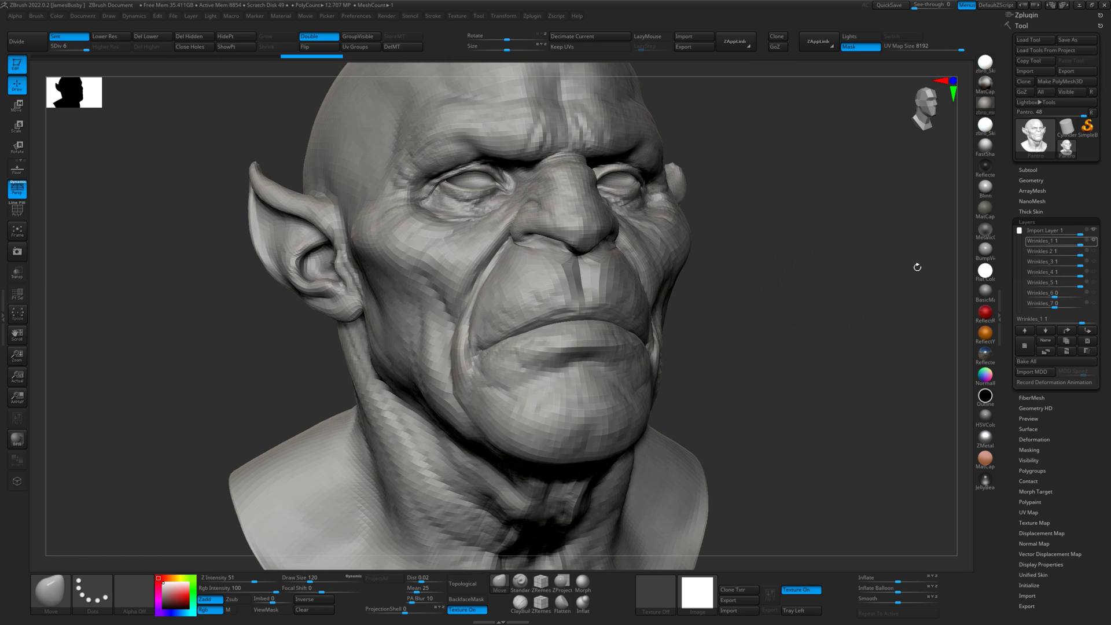
left_click(1097, 254)
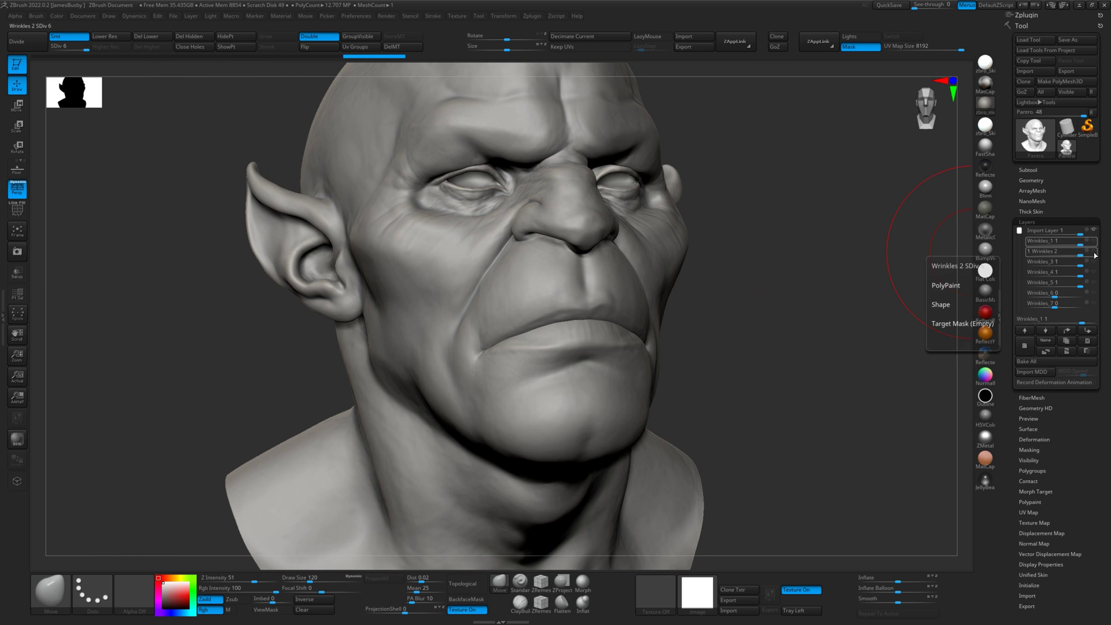
left_click(1097, 263)
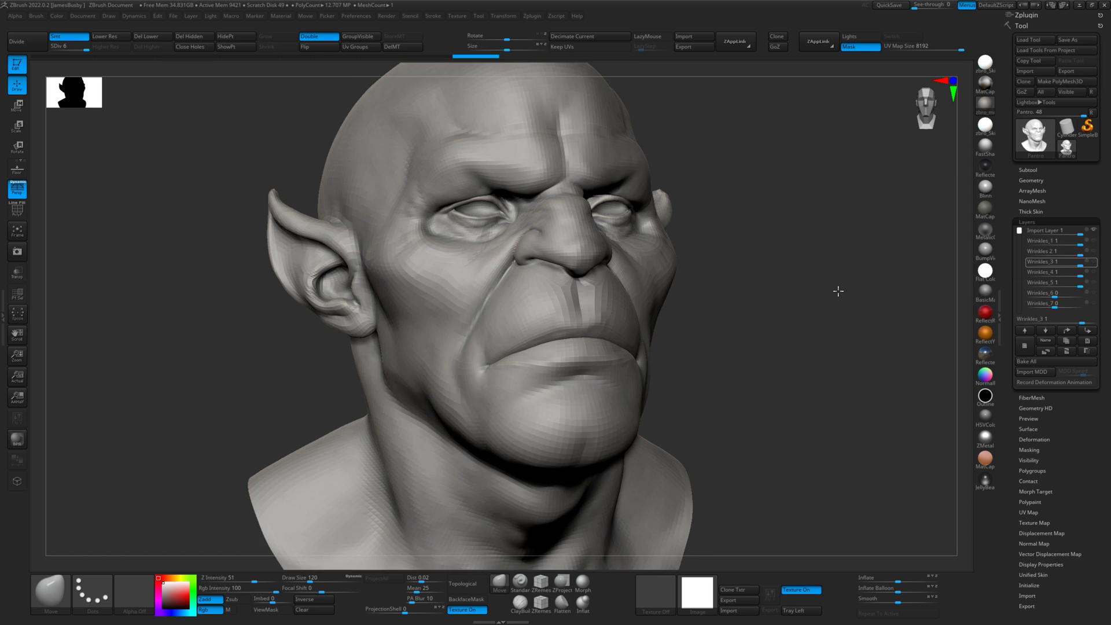
left_click_drag(839, 290, 844, 268, "alt")
left_click(1099, 272)
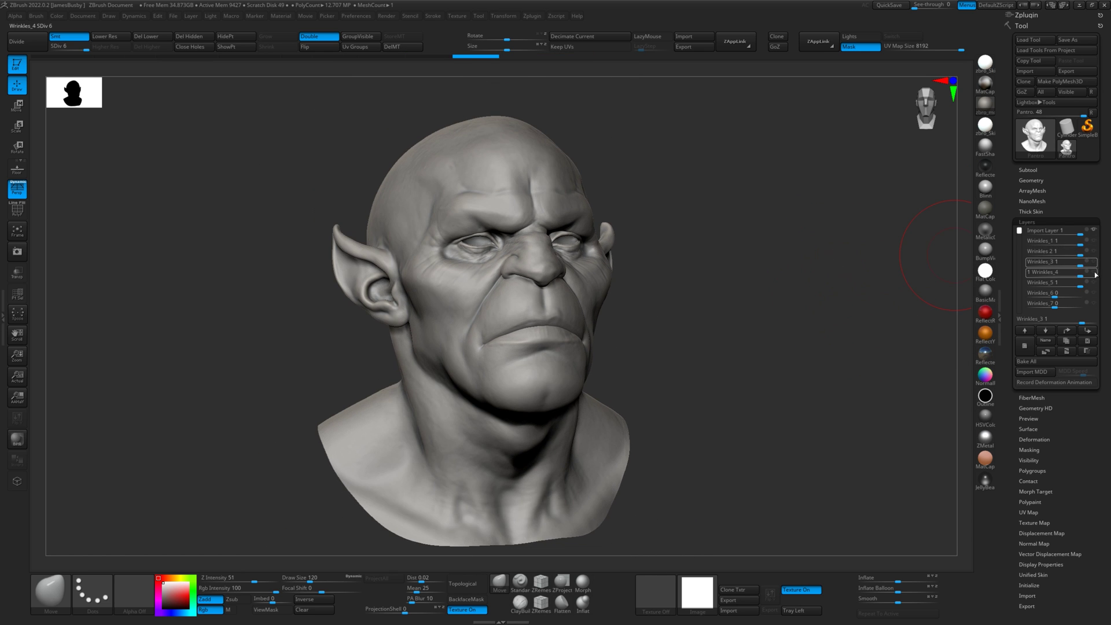
left_click(1094, 243)
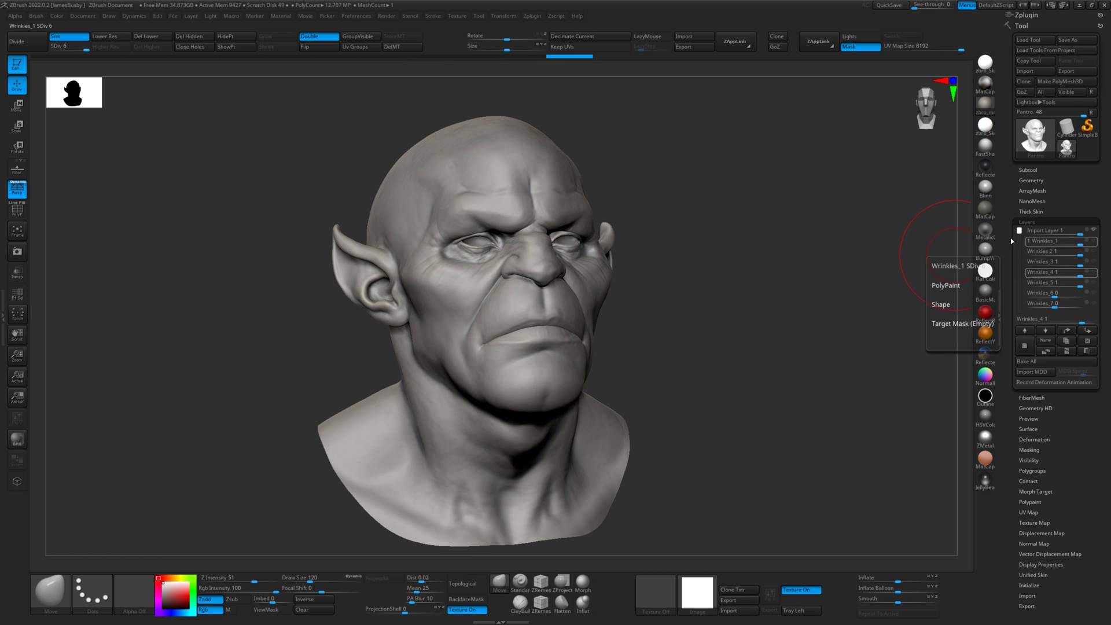
Set the intensity of the Lip Thin layer to about 0.2 and check the mouth area up close
left_click_drag(1020, 231, 1027, 282)
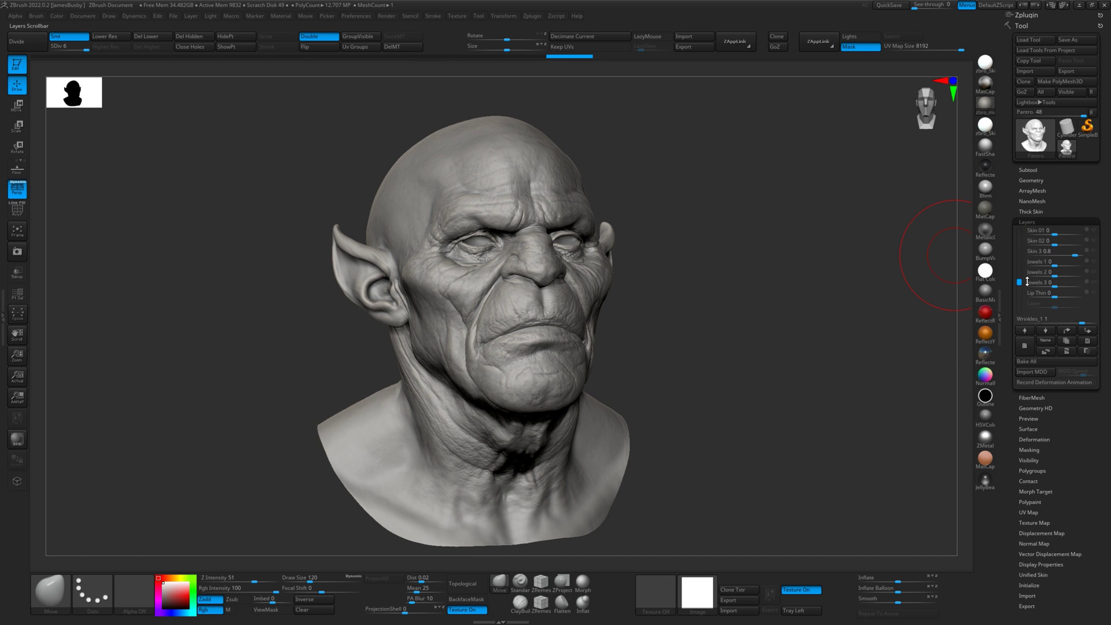
left_click(1062, 294)
left_click_drag(1066, 294, 1062, 294)
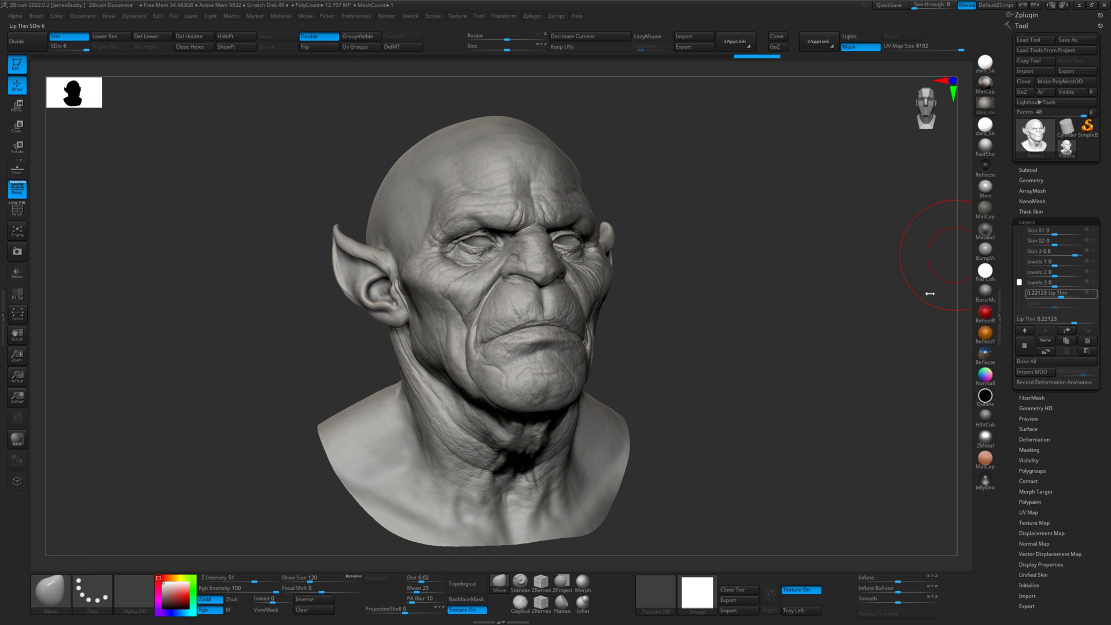
right_click_drag(757, 277, 789, 330, "ctrl")
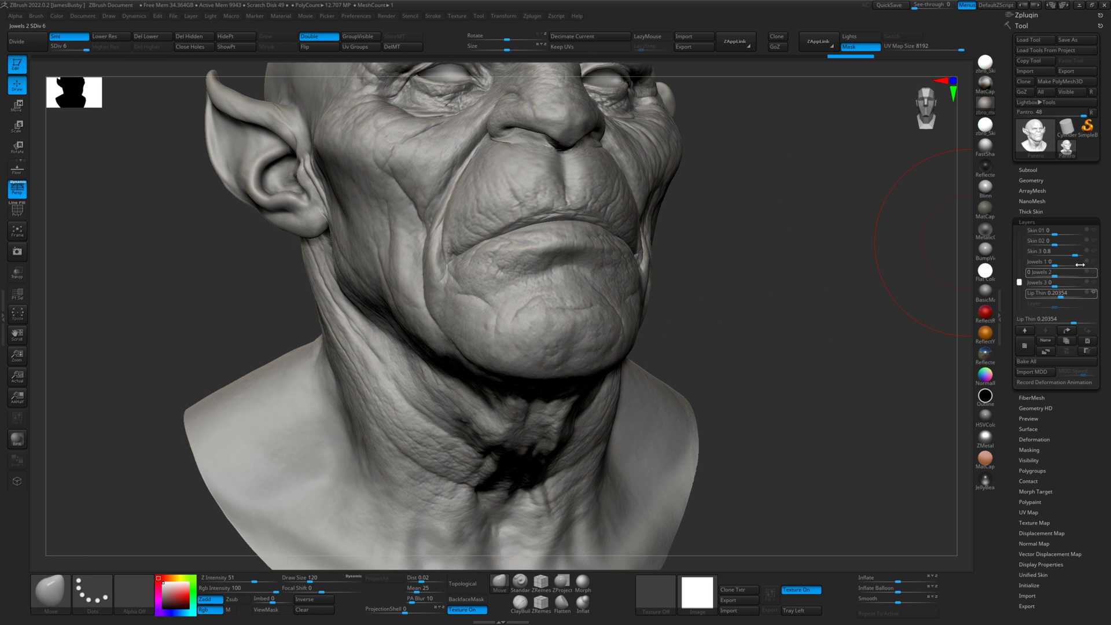
Preview the skin detail of the Skin 3 layer and set the Skin 02 layer's intensity to about 0.08
left_click_drag(1020, 282, 1020, 263)
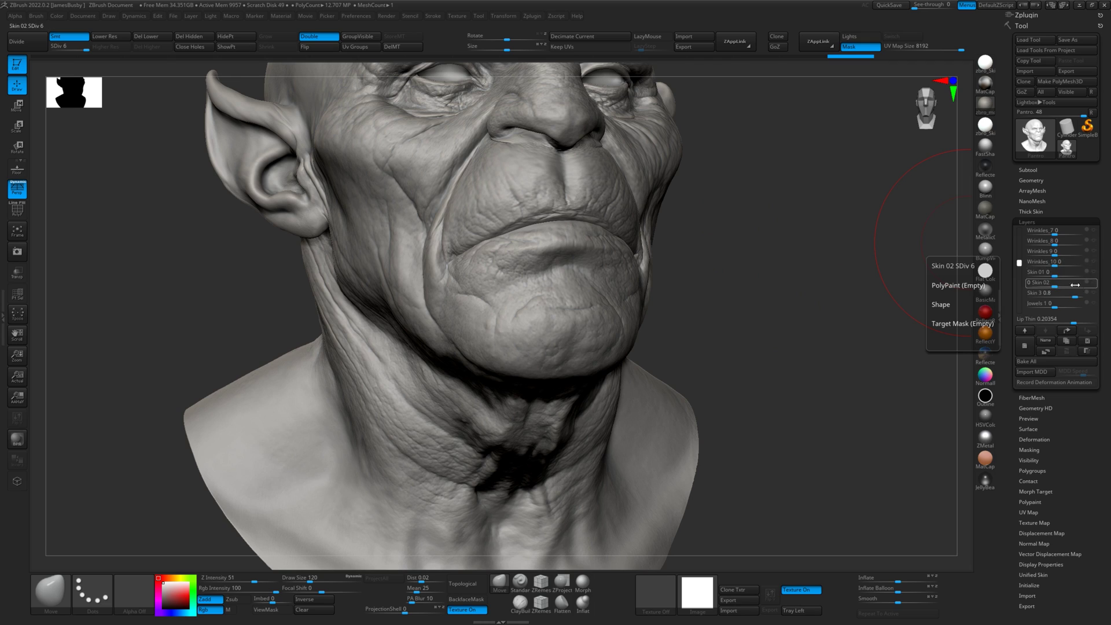
left_click_drag(806, 290, 833, 292, "alt")
left_click(1050, 283)
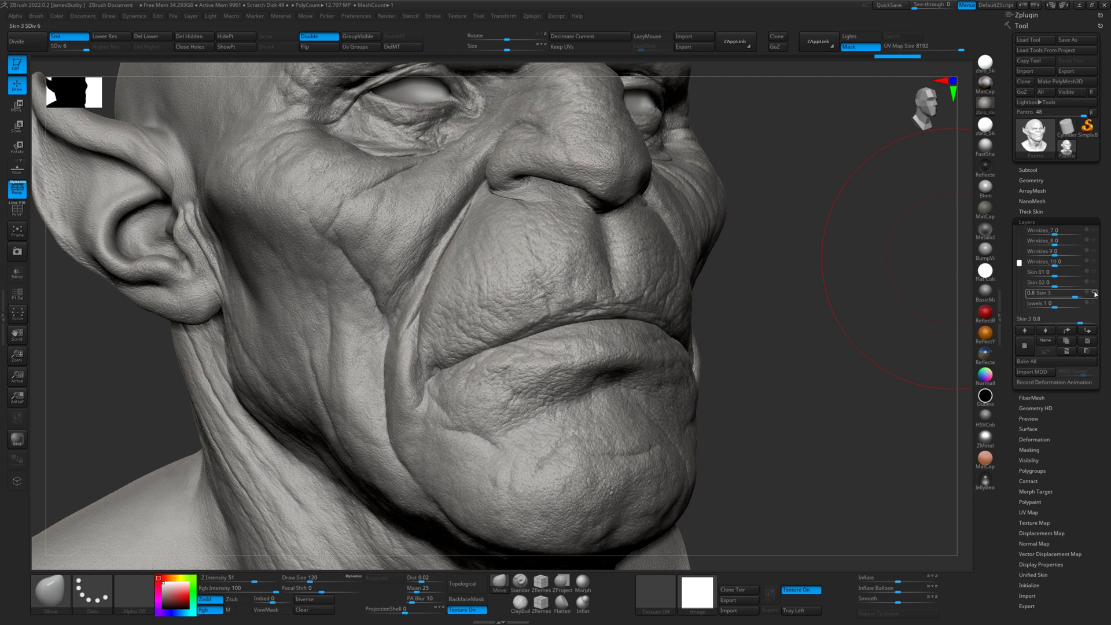
left_click_drag(1077, 283, 1060, 285)
left_click(1057, 286)
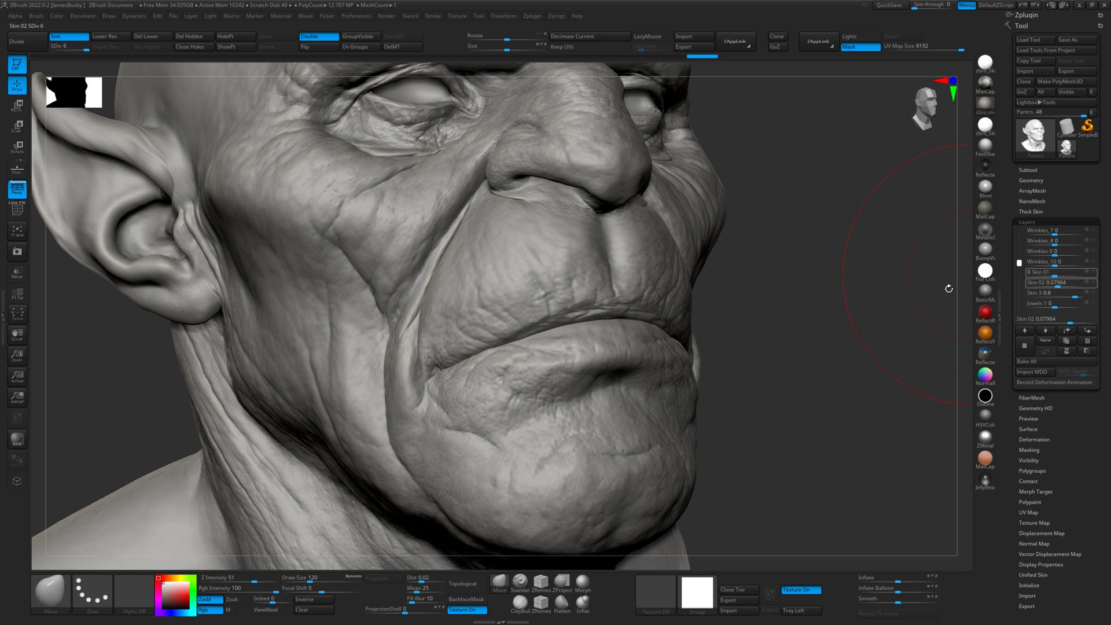
Compare the Wrinkles_1, Wrinkles 2 and Wrinkles_3 layers on the whole head from the front
left_click_drag(811, 288, 888, 253, "alt")
left_click_drag(1019, 265, 1020, 230)
left_click(1093, 242)
left_click(1096, 253)
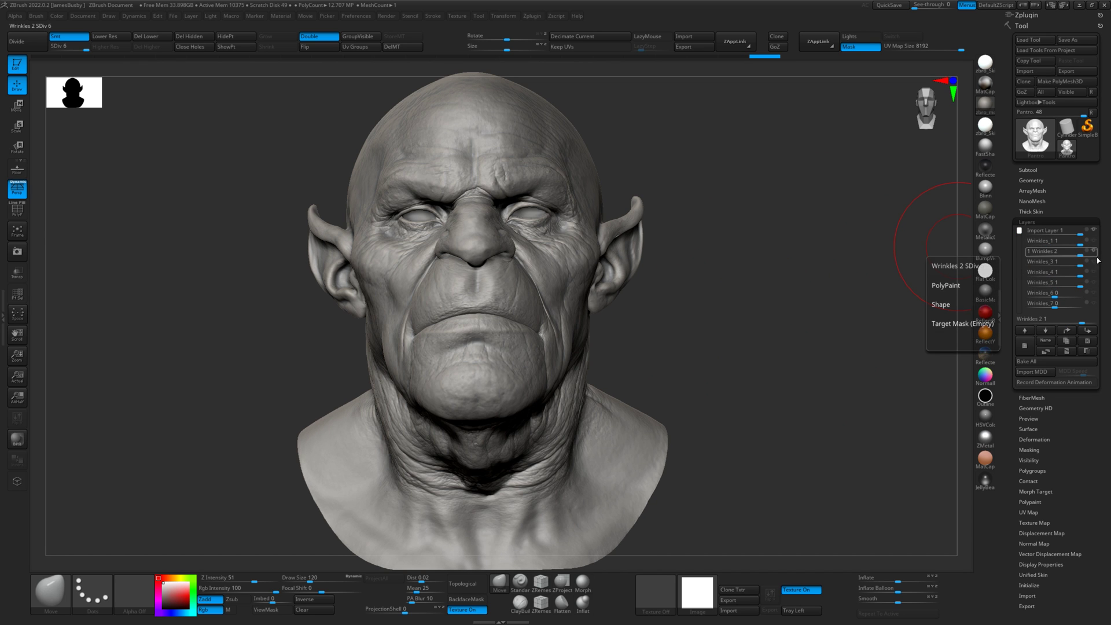
left_click(1096, 263)
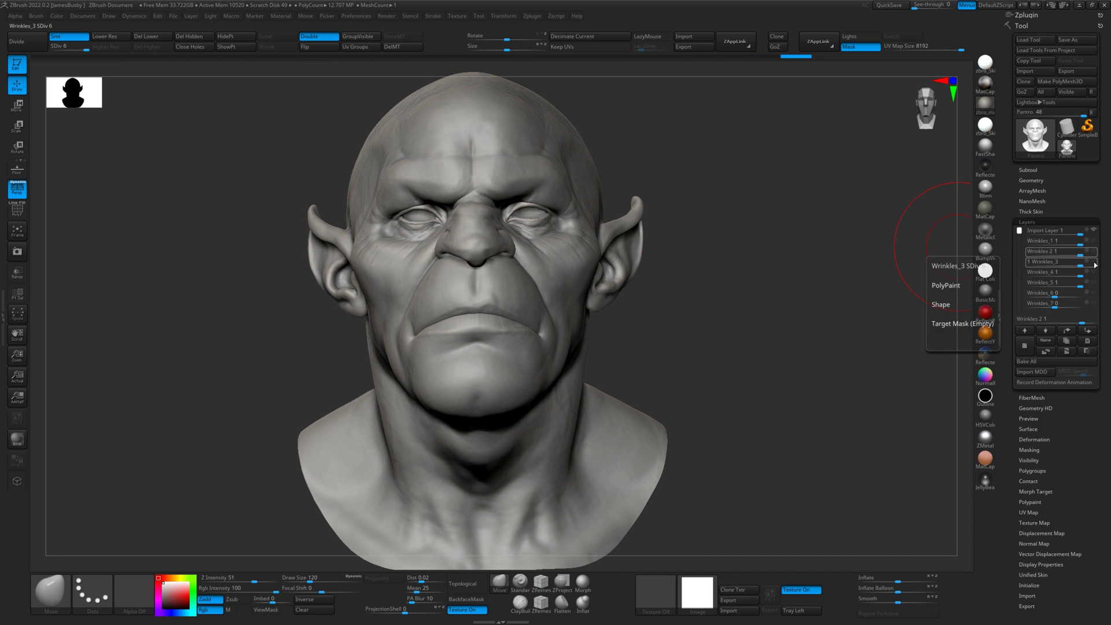
Hide the Import Layer and lower the plain base head to subdivision level 1
left_click(1095, 233)
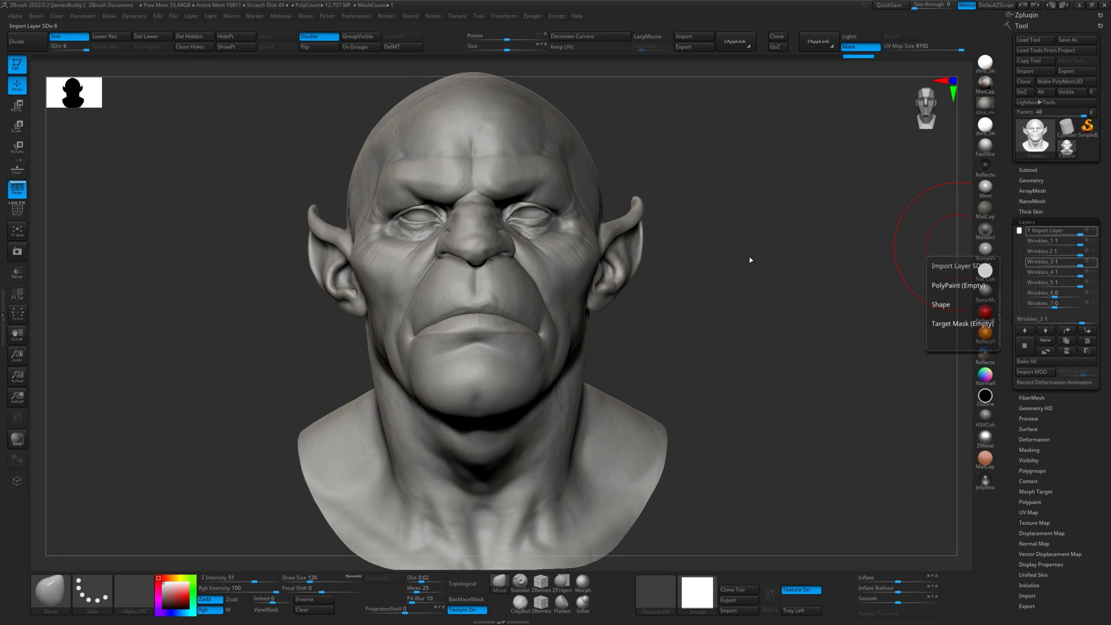
mouse_move(719, 286)
left_mouse_down()
mouse_move(757, 283)
mouse_move(727, 295)
mouse_move(742, 280)
left_mouse_up()
key("shift+d")
key("shift+d")
key("shift+d")
key("shift+d")
key("shift+d")
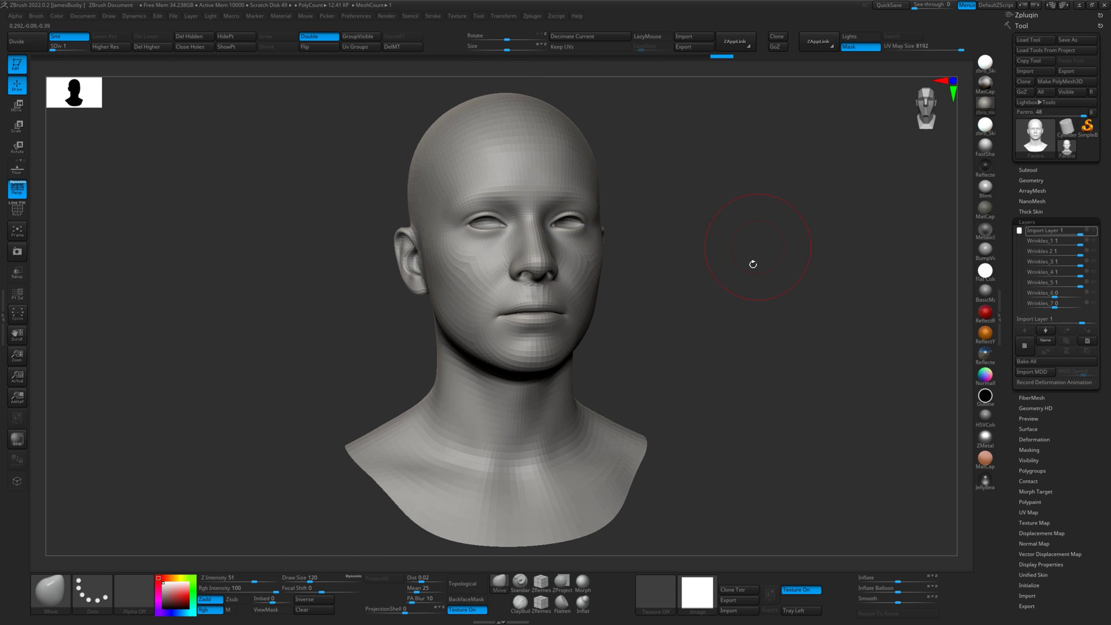
left_click_drag(767, 229, 954, 202)
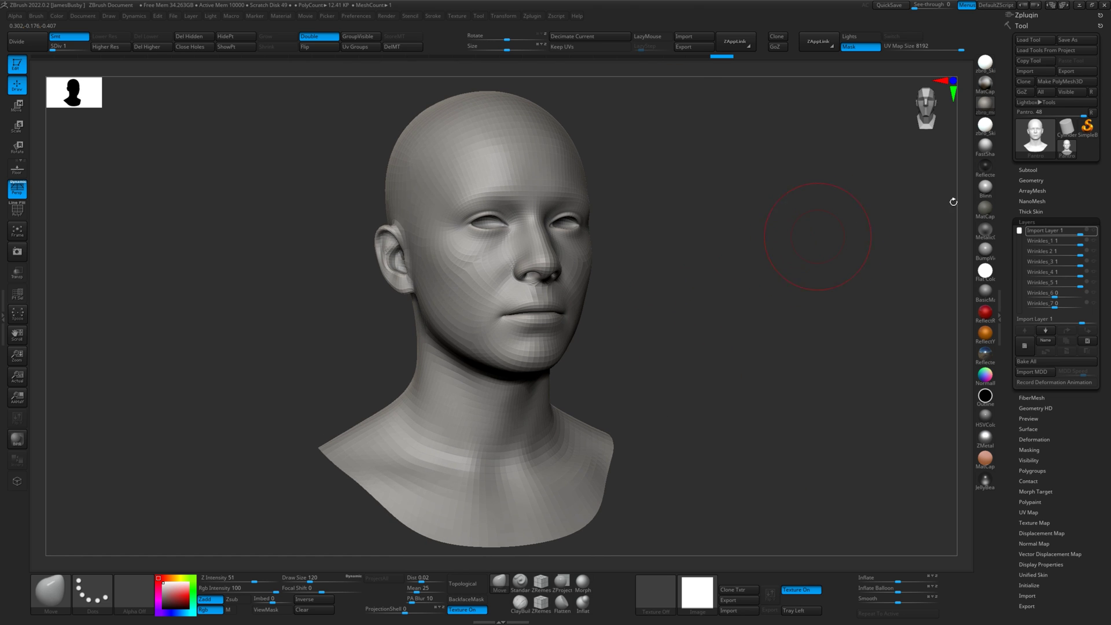
Show the Import Layer again and raise the creature head's subdivision by three levels
left_click(1094, 231)
key("d")
key("d")
key("d")
mouse_move(786, 231)
left_mouse_down("shift")
mouse_move(772, 235)
mouse_move(781, 245)
mouse_move(740, 253)
mouse_move(759, 246)
mouse_move(750, 226)
mouse_move(744, 241)
mouse_move(807, 241)
mouse_move(776, 236)
mouse_move(796, 251)
mouse_move(754, 243)
left_mouse_up("shift")
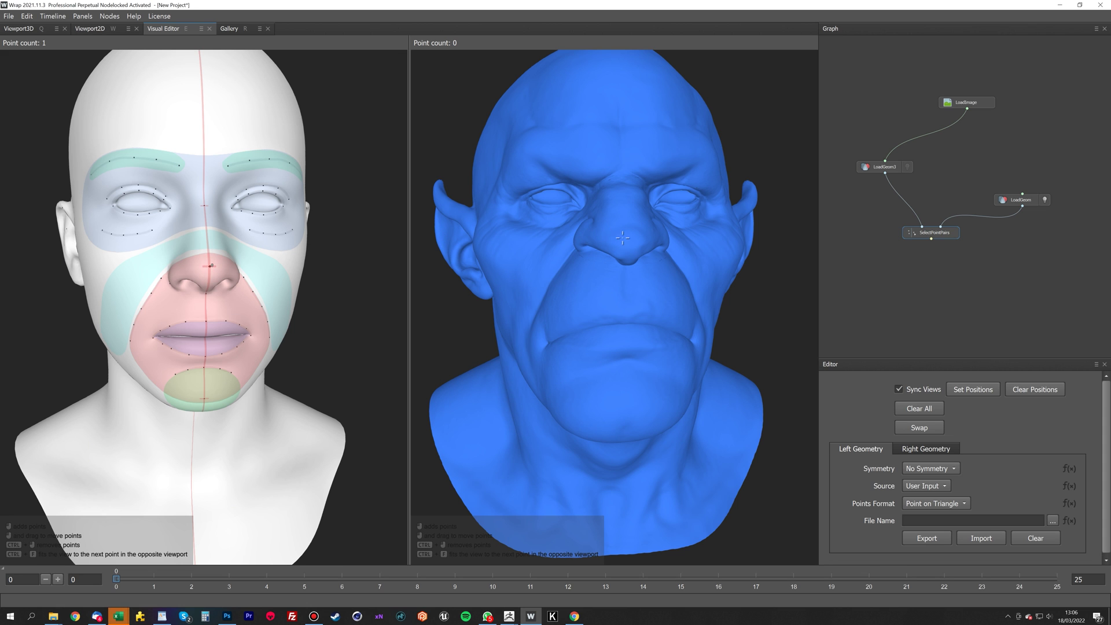
In Wrap, complete the point pair on the nose and place matching point pairs at both corners of the mouth
left_click_drag(621, 260, 642, 229, "alt")
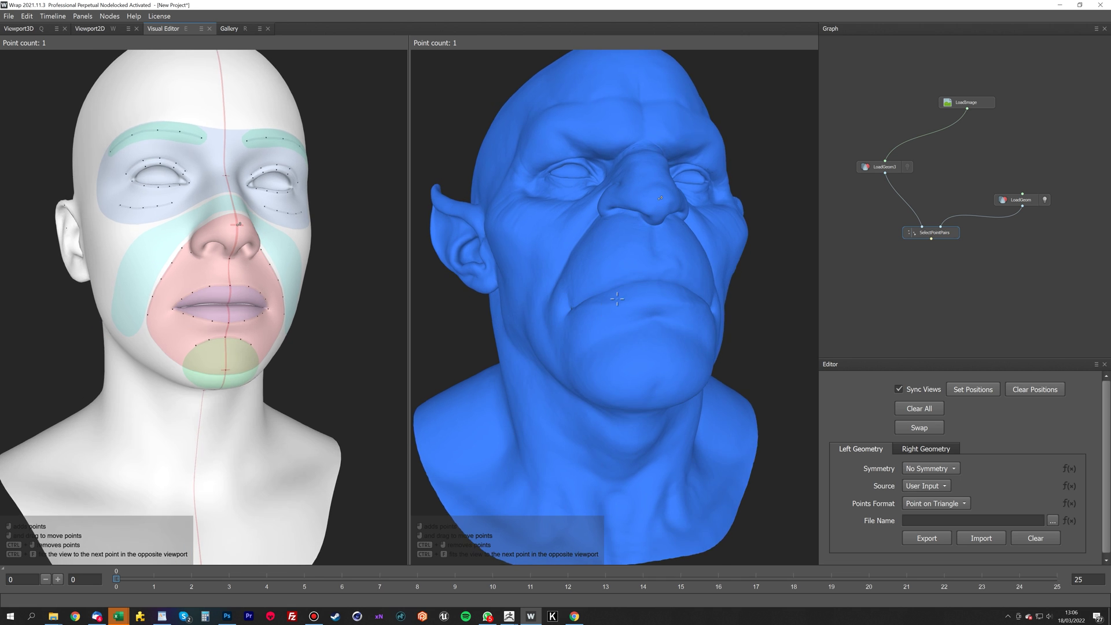
right_click_drag(642, 229, 581, 332, "alt")
left_click_drag(564, 314, 668, 318)
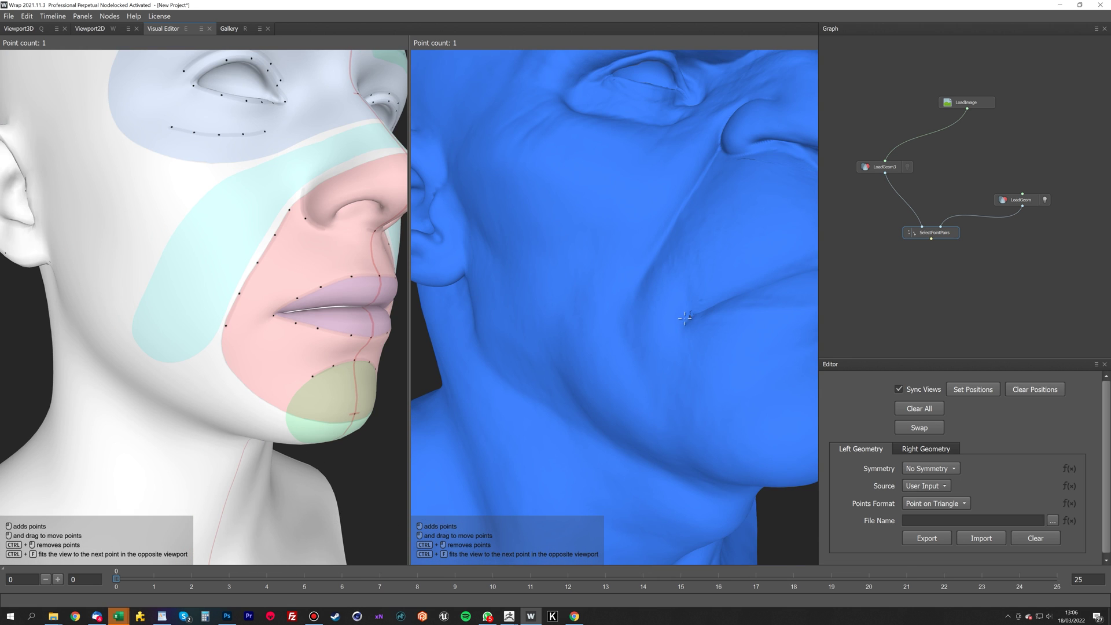
left_click(273, 316)
left_click_drag(274, 316, 198, 311, "alt")
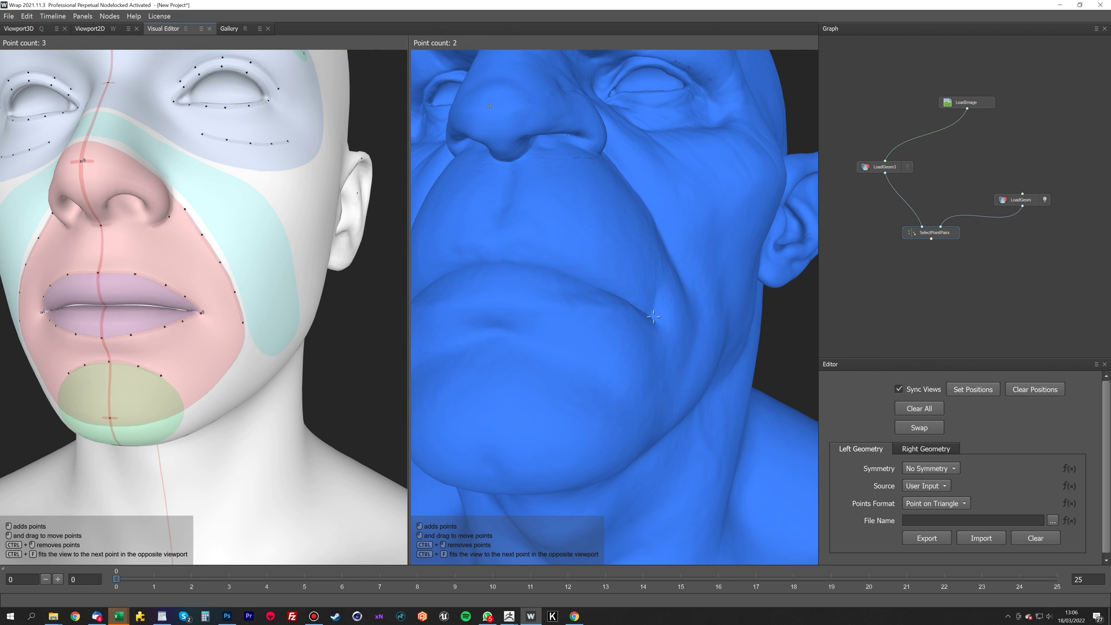
left_click_drag(654, 316, 631, 326)
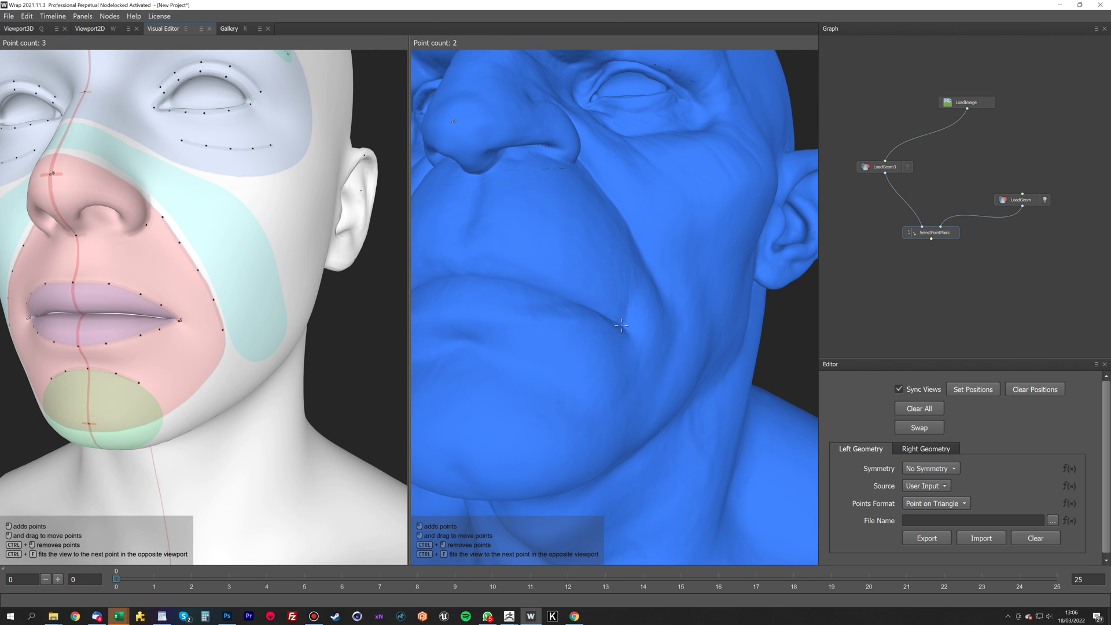
Place matching point pairs at the middle of the lower and upper lips and continue around the mouth
left_click_drag(535, 316, 595, 317)
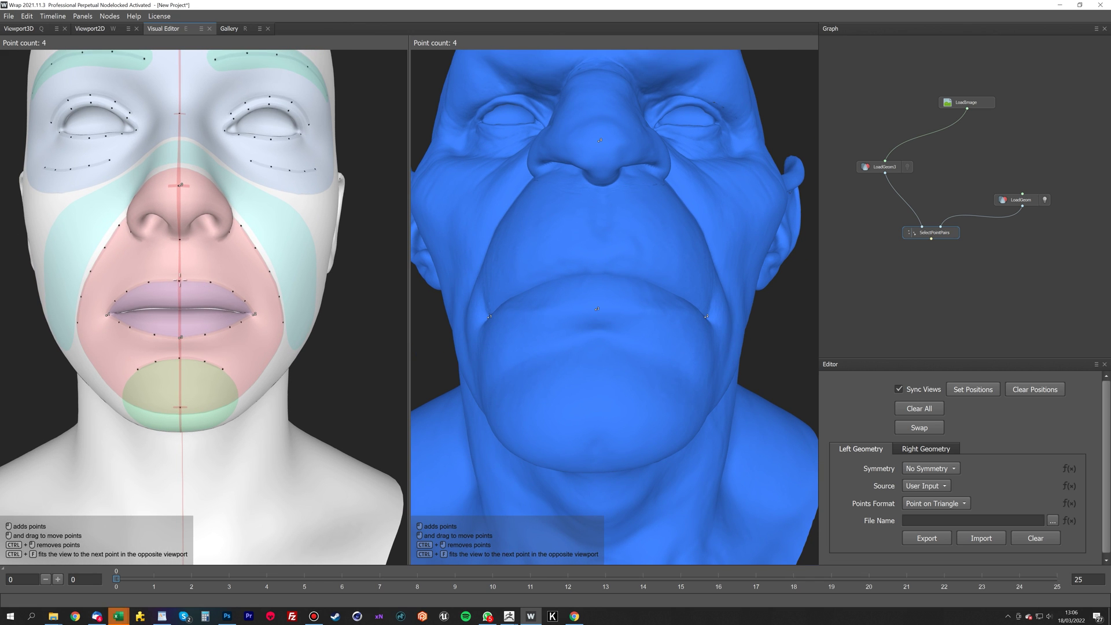
left_click_drag(601, 248, 602, 277)
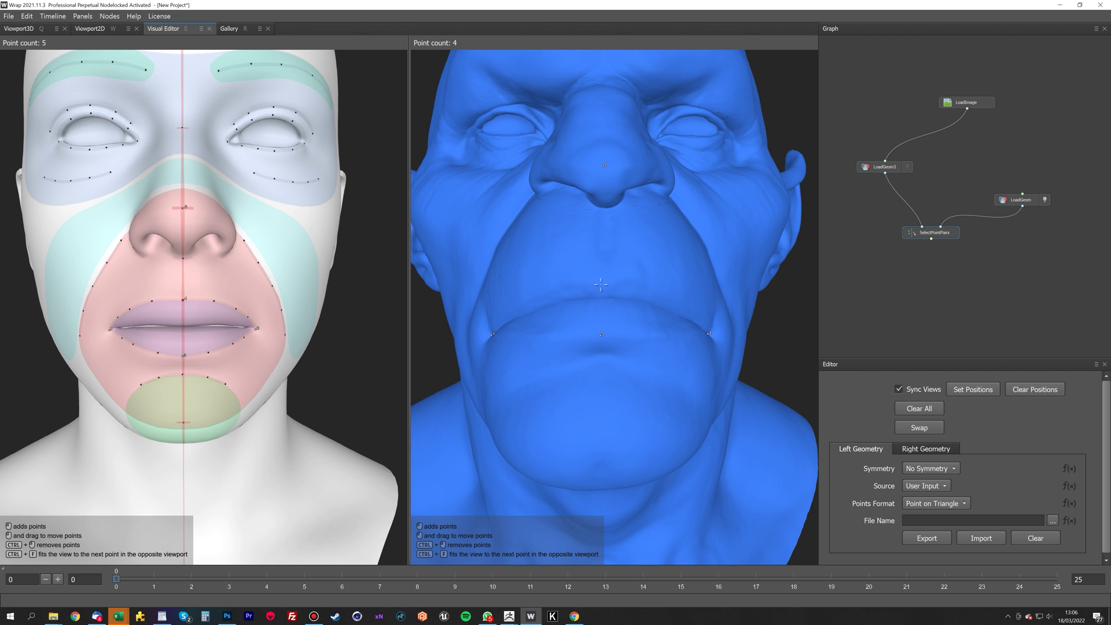
left_click_drag(675, 292, 643, 287, "alt")
left_click_drag(119, 301, 171, 298, "alt")
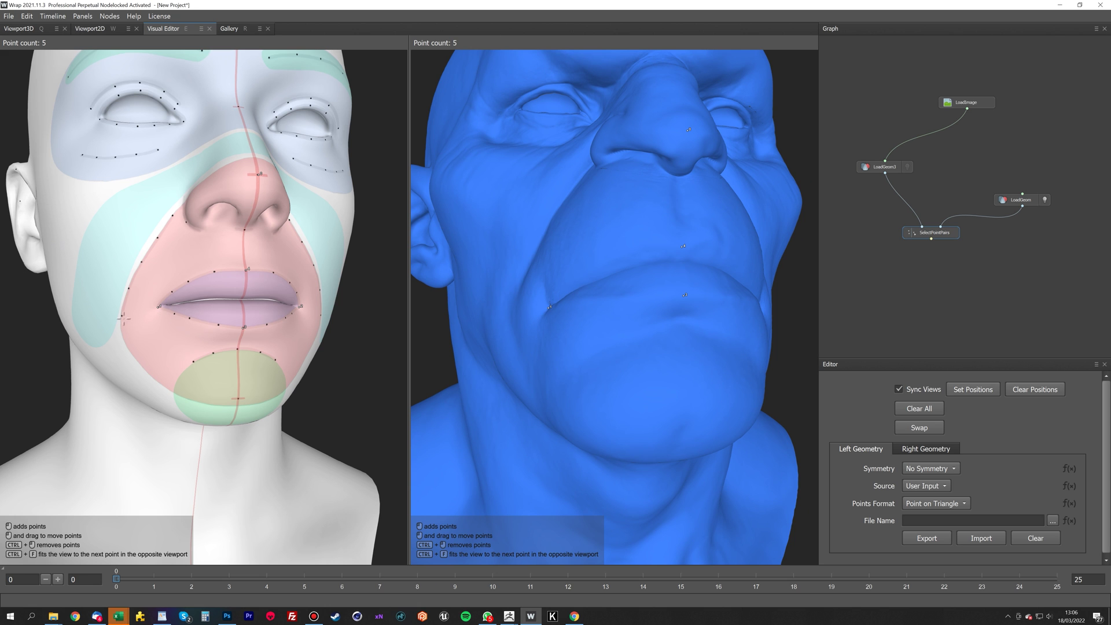
left_click_drag(514, 300, 560, 309)
left_click(607, 299)
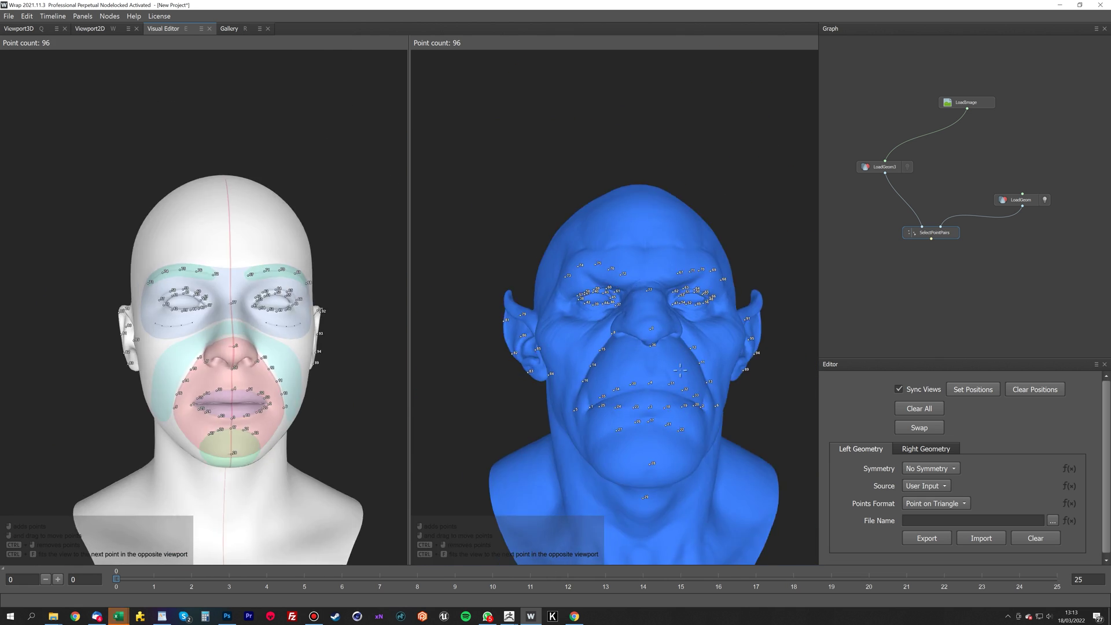
Examine the L3.obj creature head and the base mesh with its wireframe in the 3D viewport
left_click(886, 169)
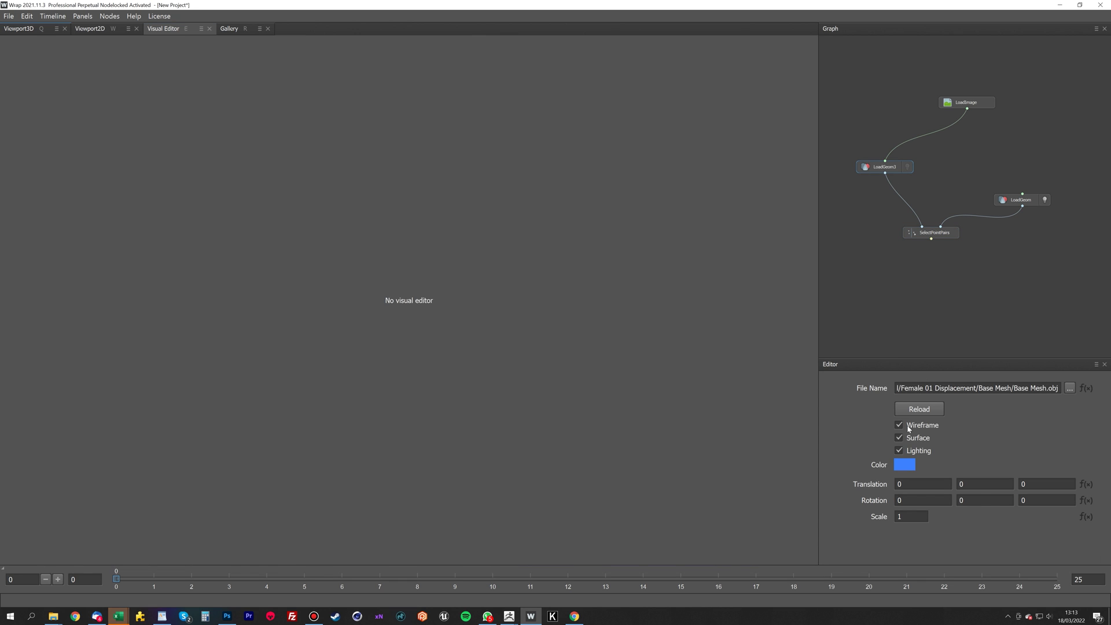
key("q")
left_click(1036, 202)
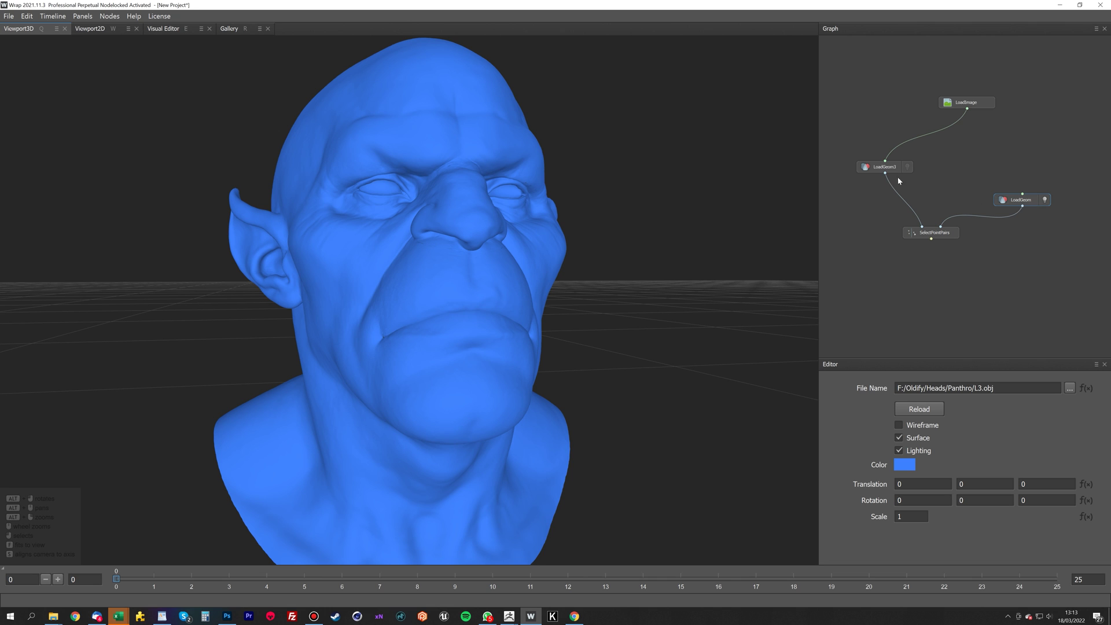
left_click(908, 167)
left_click(1046, 200)
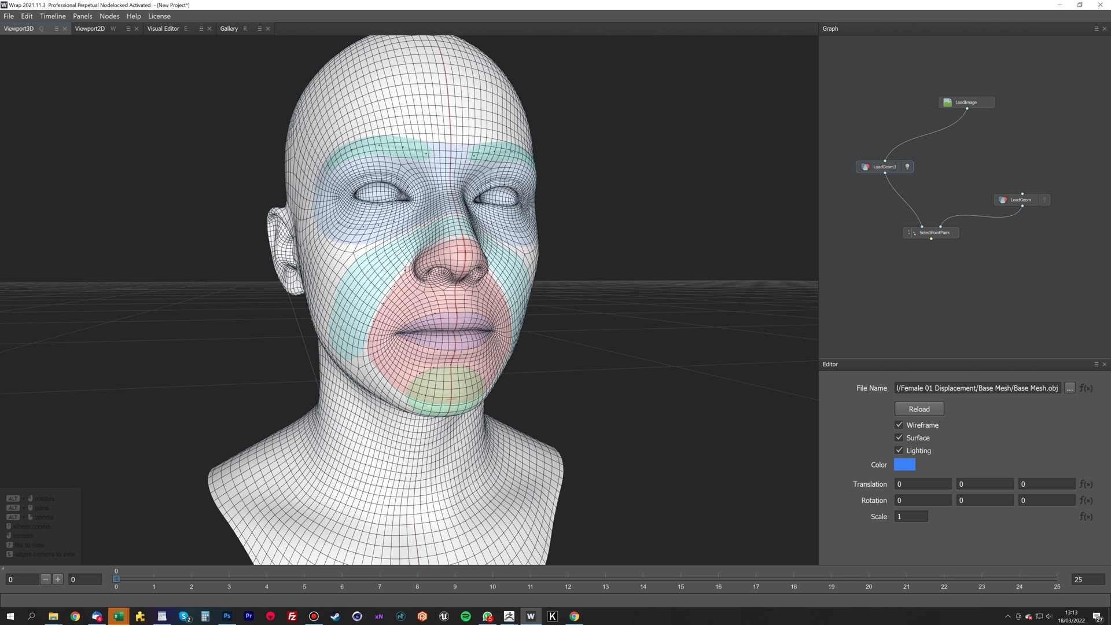
left_click_drag(611, 266, 611, 250, "alt")
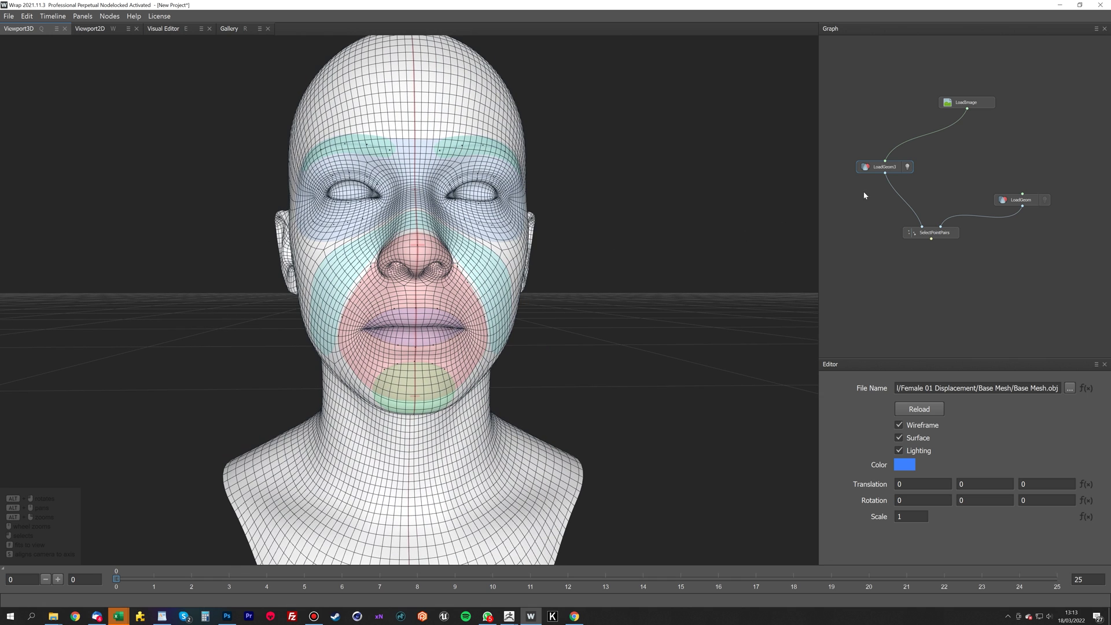
Add a SelectPolygons node to the graph beside the SelectPointPairs node
right_click(870, 252)
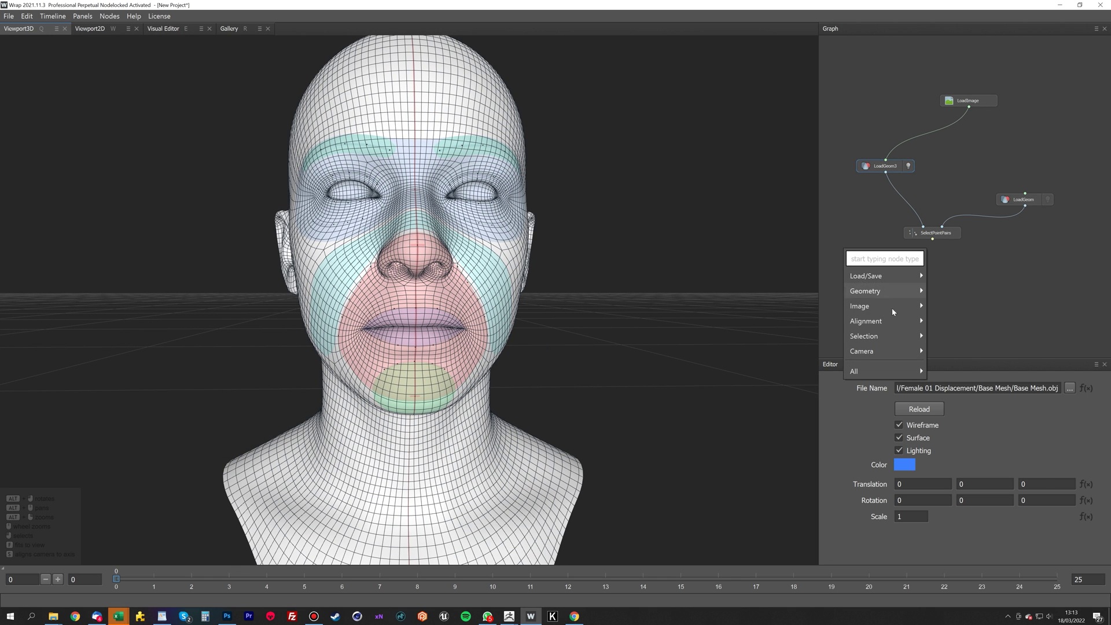
mouse_move(892, 339)
left_click(1006, 351)
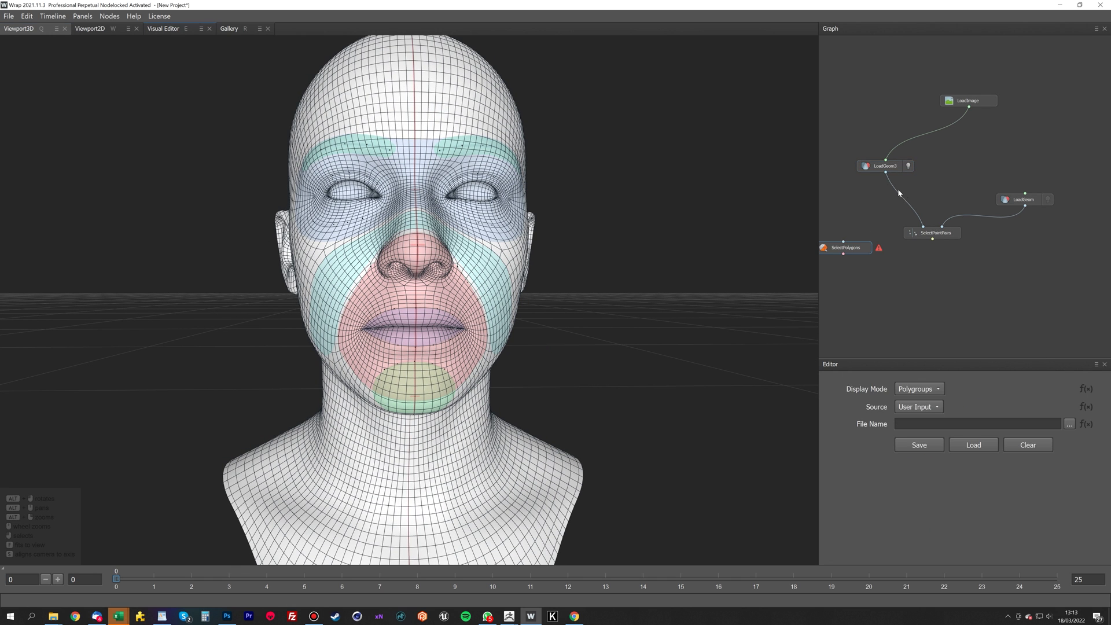
Connect the base mesh geometry to the SelectPolygons node and bring up its polygon selection in the Visual Editor
scroll(448, 311, "up", 5)
left_click(444, 353)
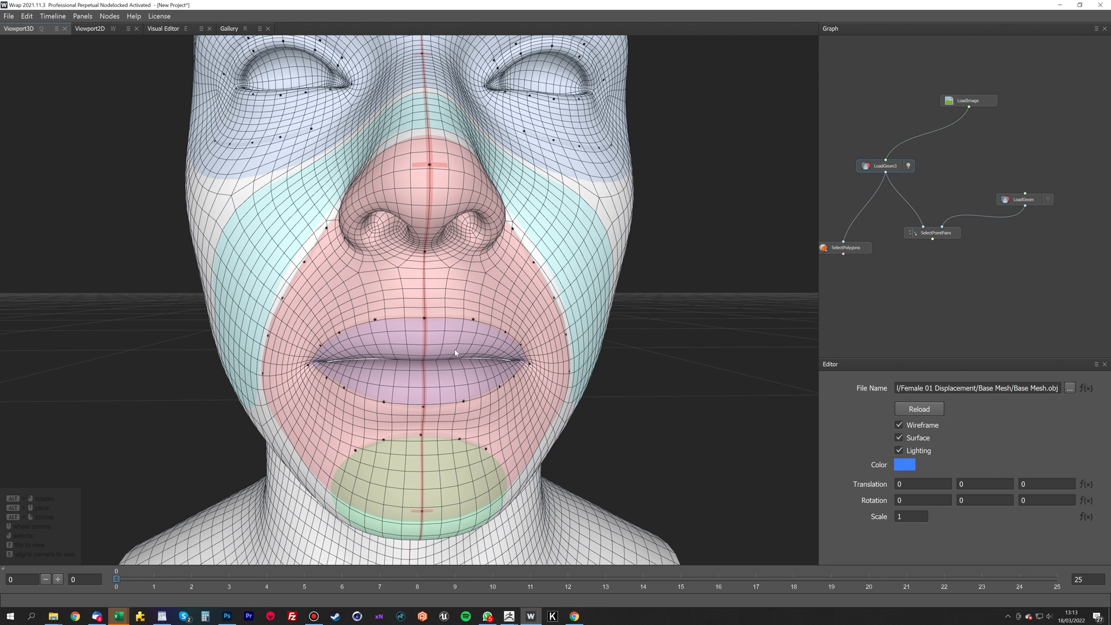
left_click(845, 249)
key("e")
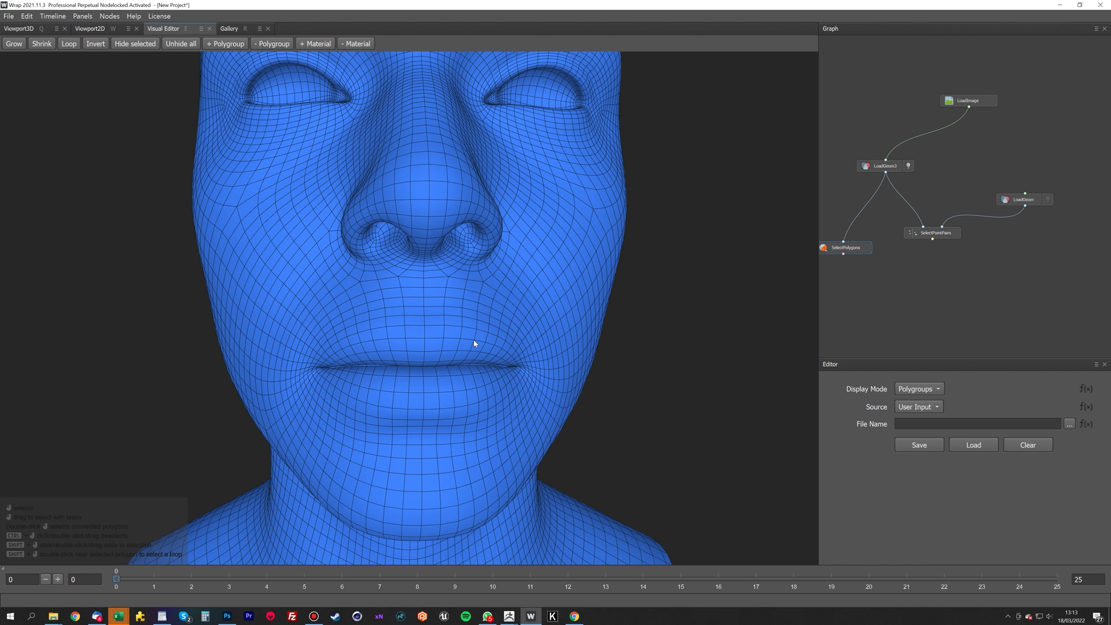
Select polygons at the base mesh's mouth opening and grow the selection well out around the lips
double_click(435, 357)
left_click(15, 46)
left_click(15, 46)
left_click(15, 46)
left_click(15, 47)
left_click(15, 46)
left_click(15, 46)
left_click(15, 46)
left_click(15, 46)
Shrink the mouth selection back to the polygons inside the lips and hide them
left_click(42, 45)
left_click(41, 45)
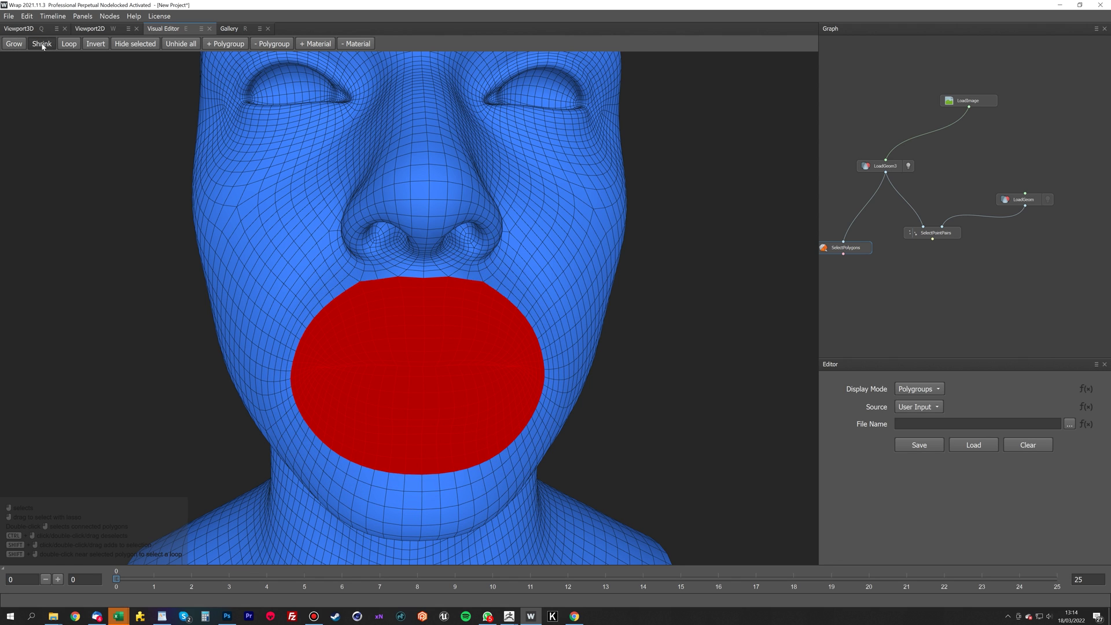
left_click(42, 45)
left_click(41, 45)
left_click(42, 44)
left_click(42, 45)
left_click(42, 44)
left_click(42, 45)
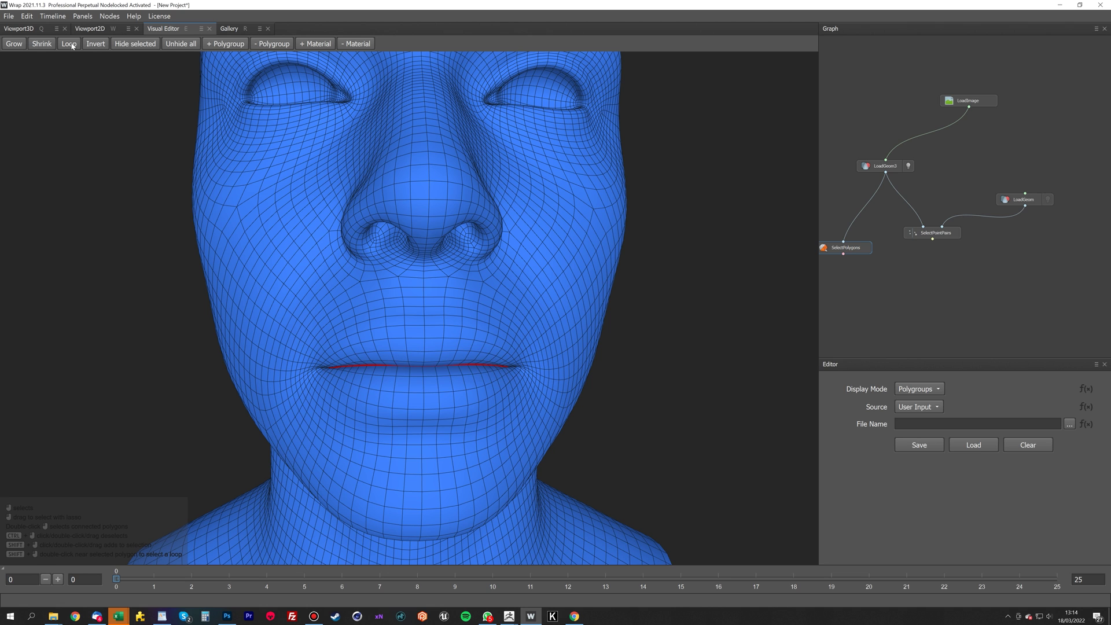
left_click(132, 47)
Select the polygon loops encircling both eyes together on the base mesh
middle_click_drag(317, 137, 340, 198, "alt")
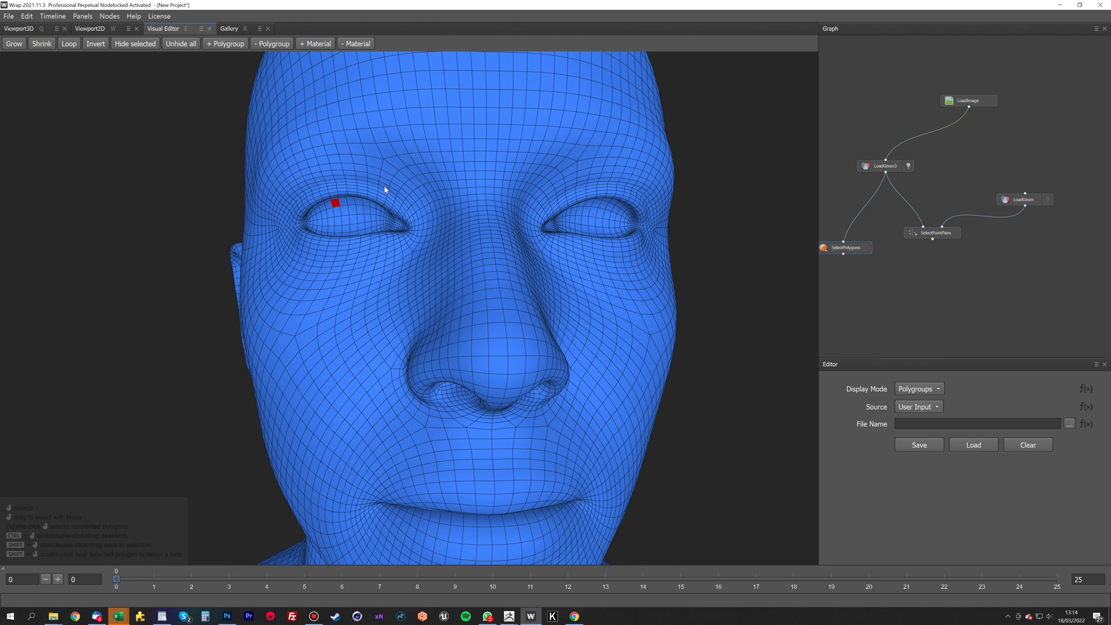
left_click_drag(376, 181, 378, 181)
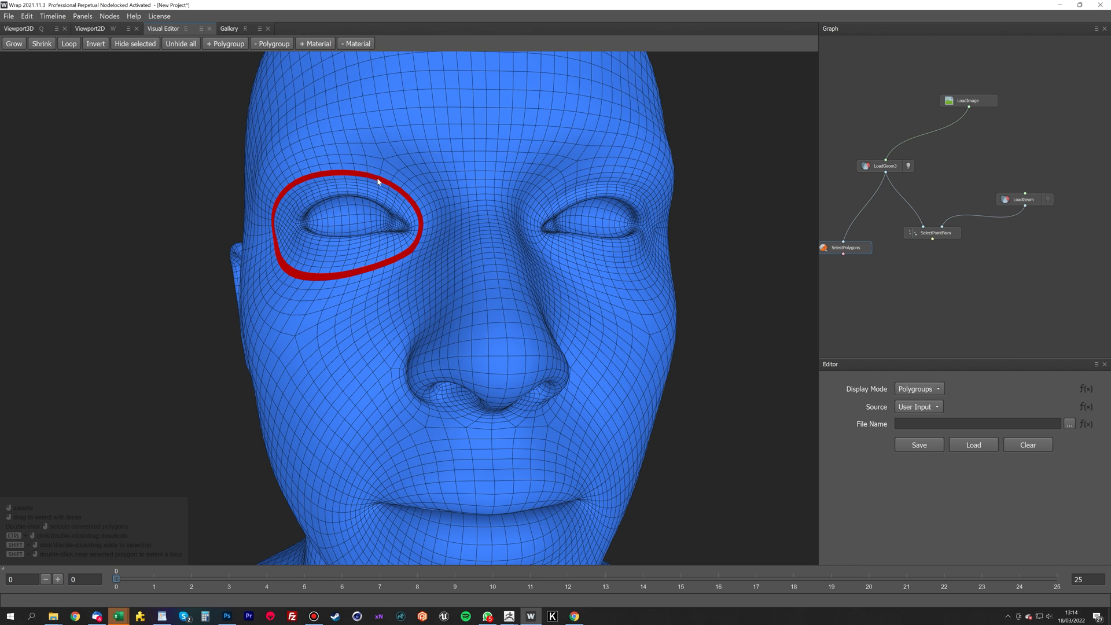
left_click_drag(574, 183, 578, 183)
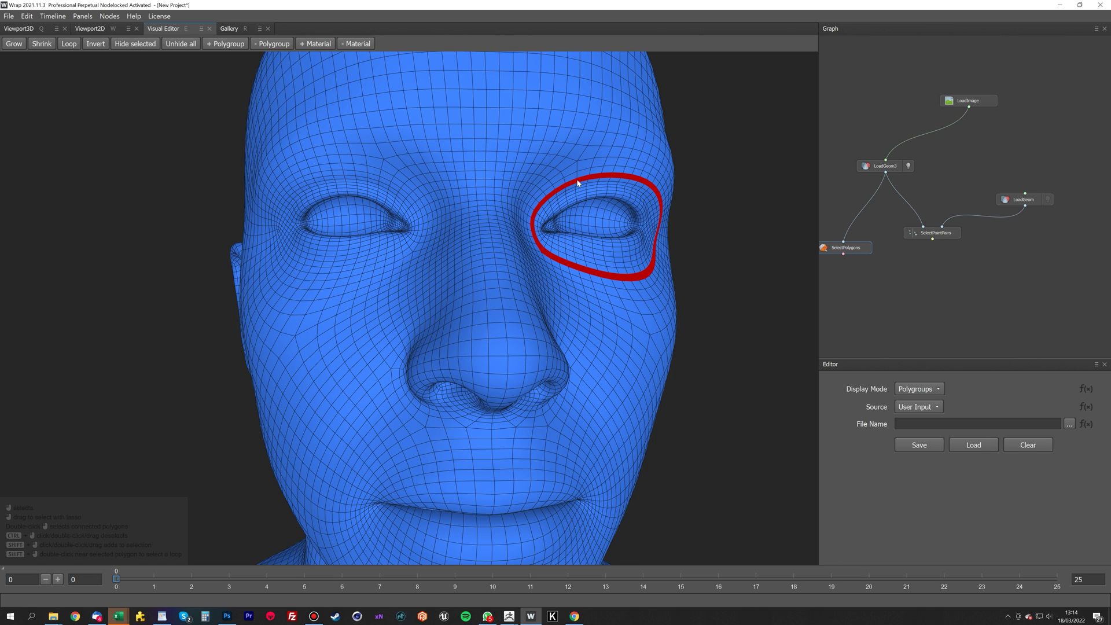
left_click_drag(384, 181, 364, 174, "shift")
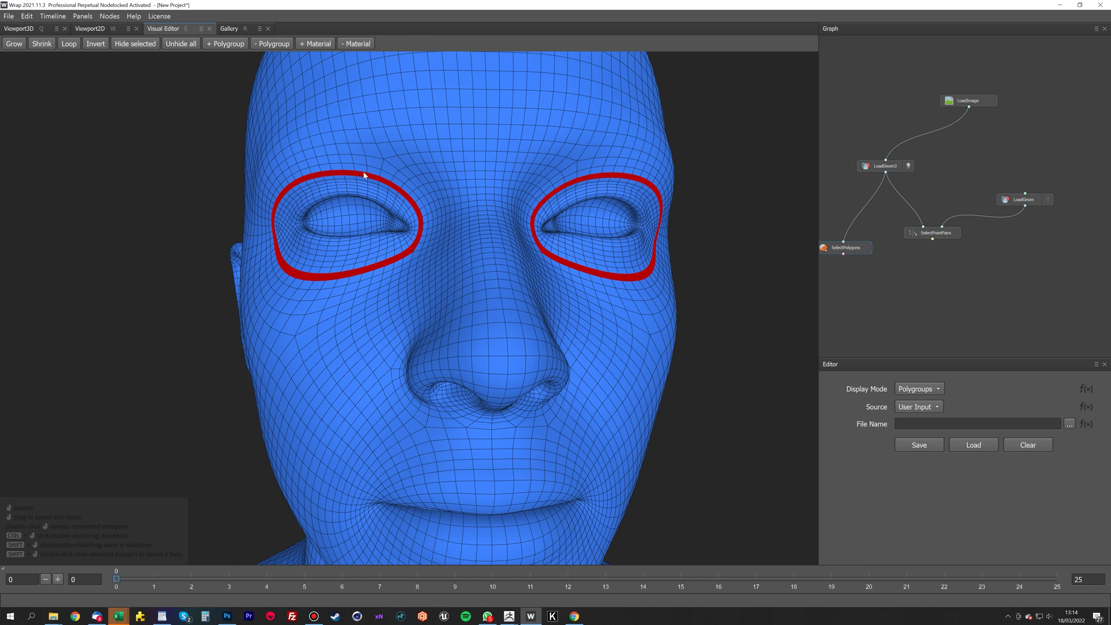
Grow the eye loop selection repeatedly until it fills both eyes and covers the upper face
left_click(18, 46)
left_click(18, 47)
left_click(18, 46)
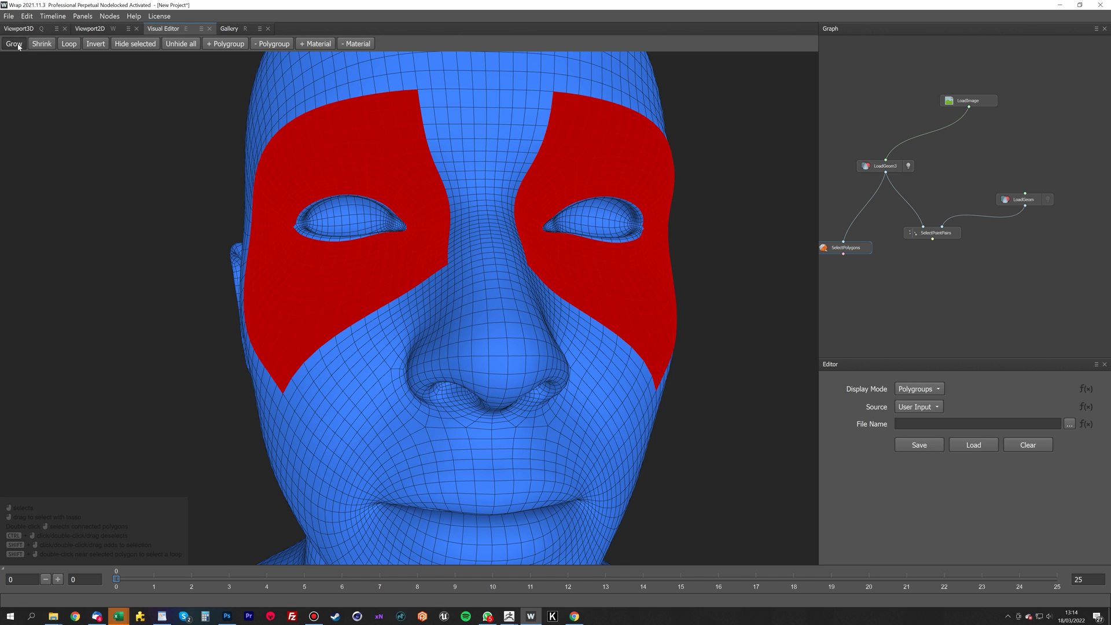
left_click(18, 47)
left_click(18, 46)
left_click(18, 46)
left_click(18, 46)
left_click(18, 46)
Shrink the selection until only the polygons inside both eye openings remain, and hide them
left_click(41, 46)
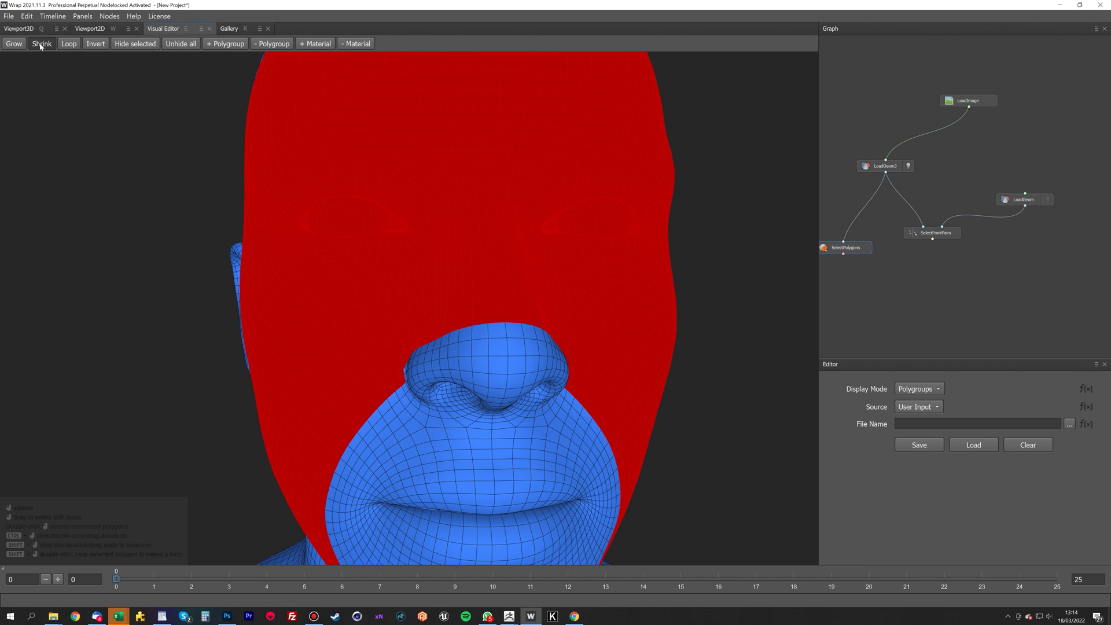
left_click(41, 46)
left_click(41, 47)
left_click(42, 46)
left_click(41, 46)
left_click(41, 46)
left_click(41, 47)
left_click(41, 46)
left_click(41, 47)
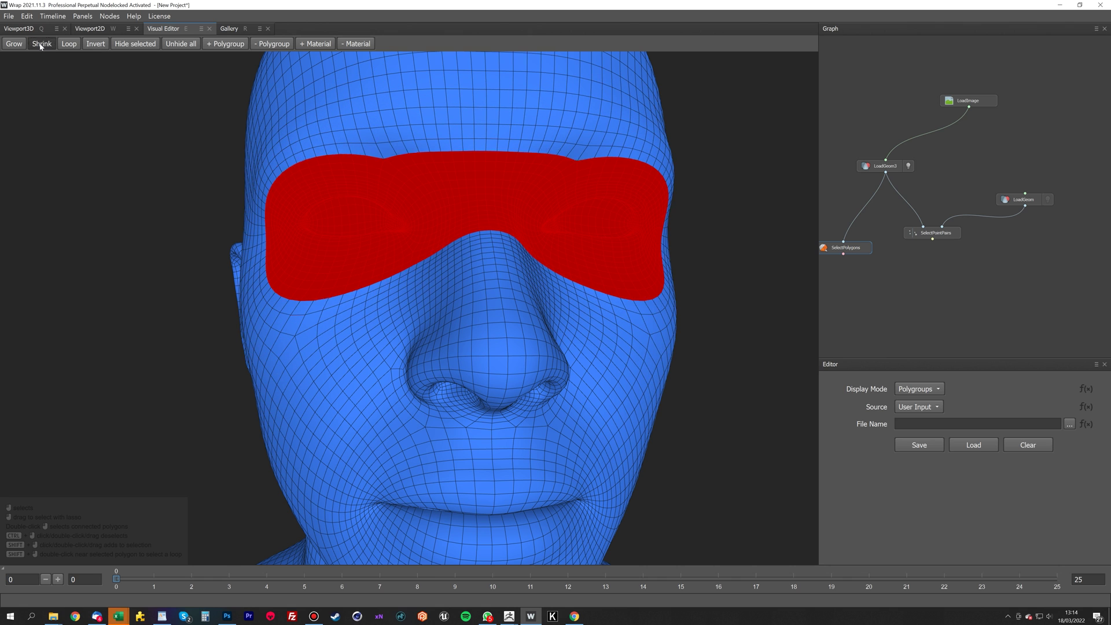
left_click(41, 46)
left_click(41, 46)
left_click(41, 47)
left_click(41, 46)
left_click(41, 44)
left_click(41, 44)
left_click(39, 45)
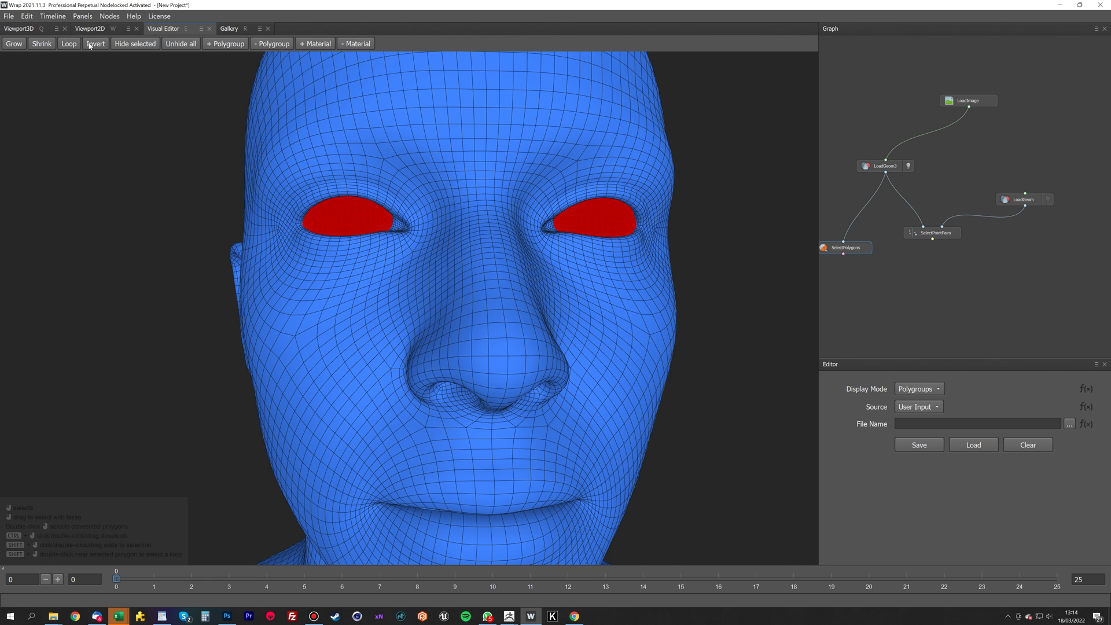
left_click(121, 46)
Select the whole visible head surface, unhide all polygons and invert the selection to keep only the eye and inner mouth polygons
middle_click_drag(433, 224, 361, 160, "alt")
double_click(397, 217)
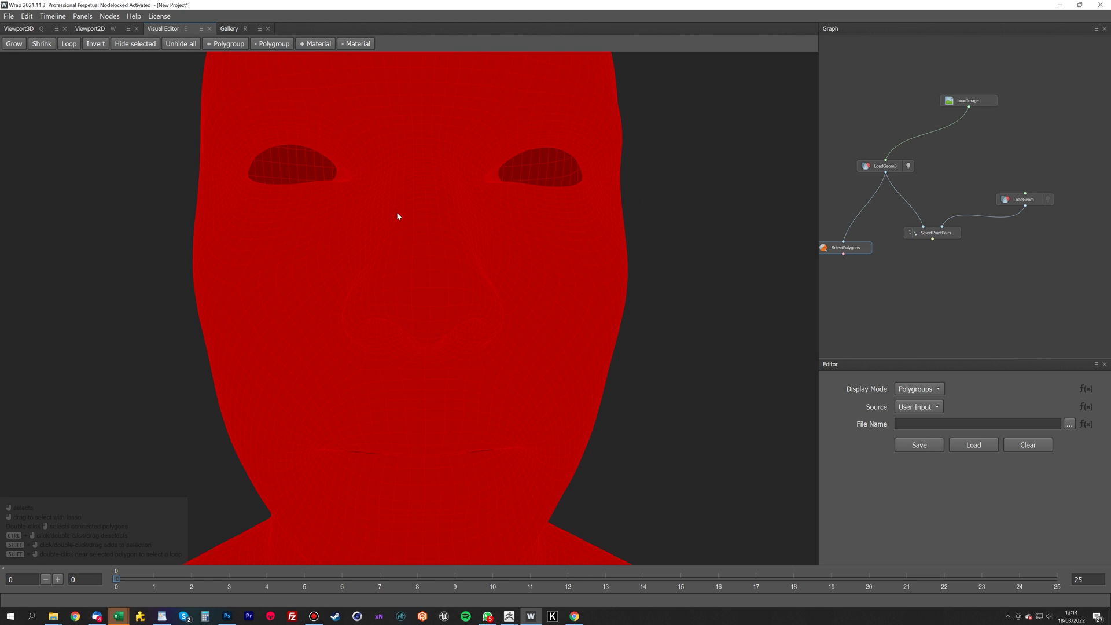
left_click(96, 44)
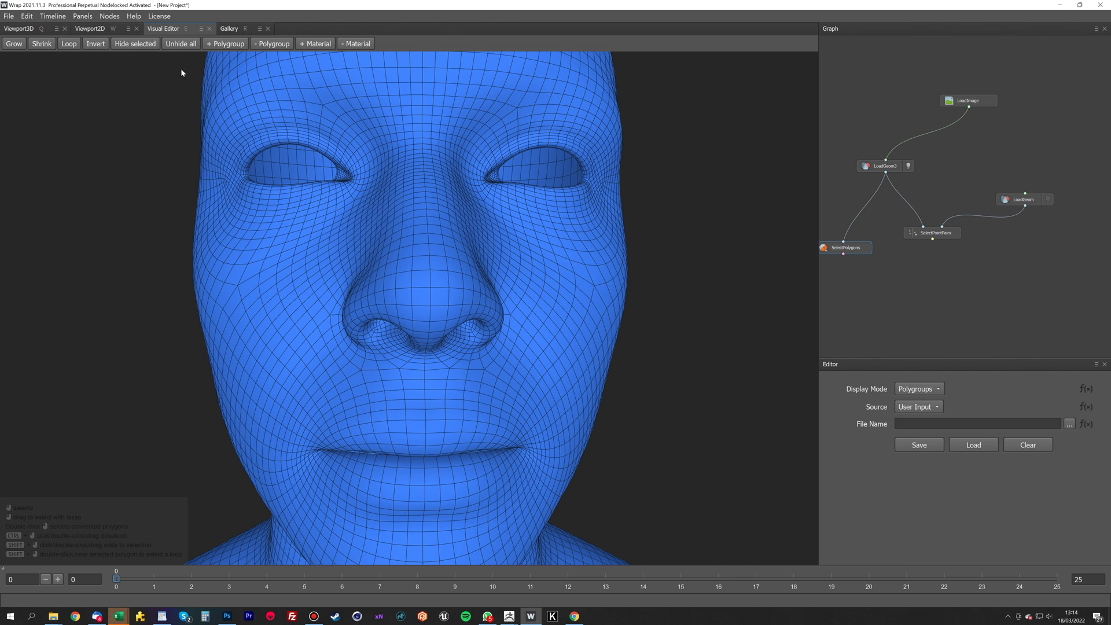
double_click(367, 128)
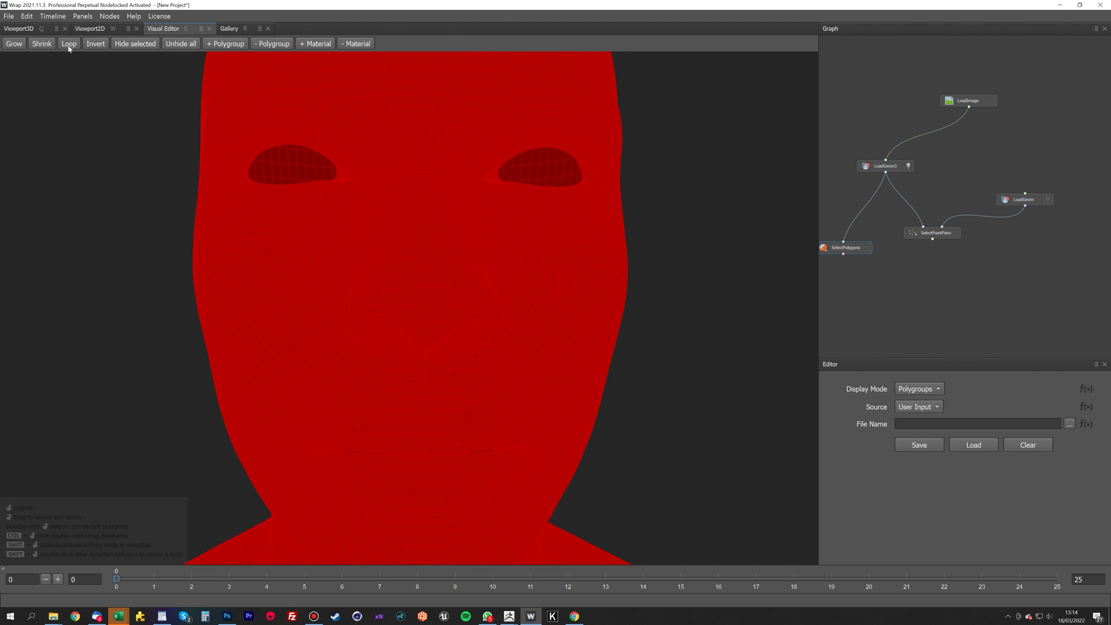
left_click(189, 46)
left_click(92, 45)
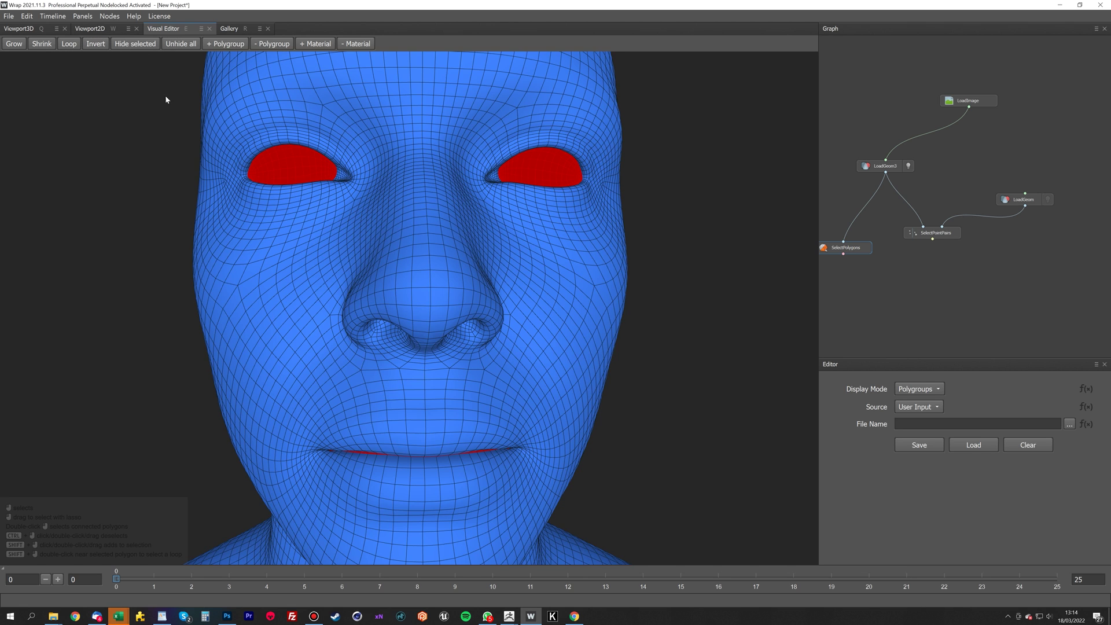
Add a Wrapping node to the graph below the SelectPointPairs node
scroll(267, 128, "down", 5)
middle_click_drag(928, 286, 948, 241)
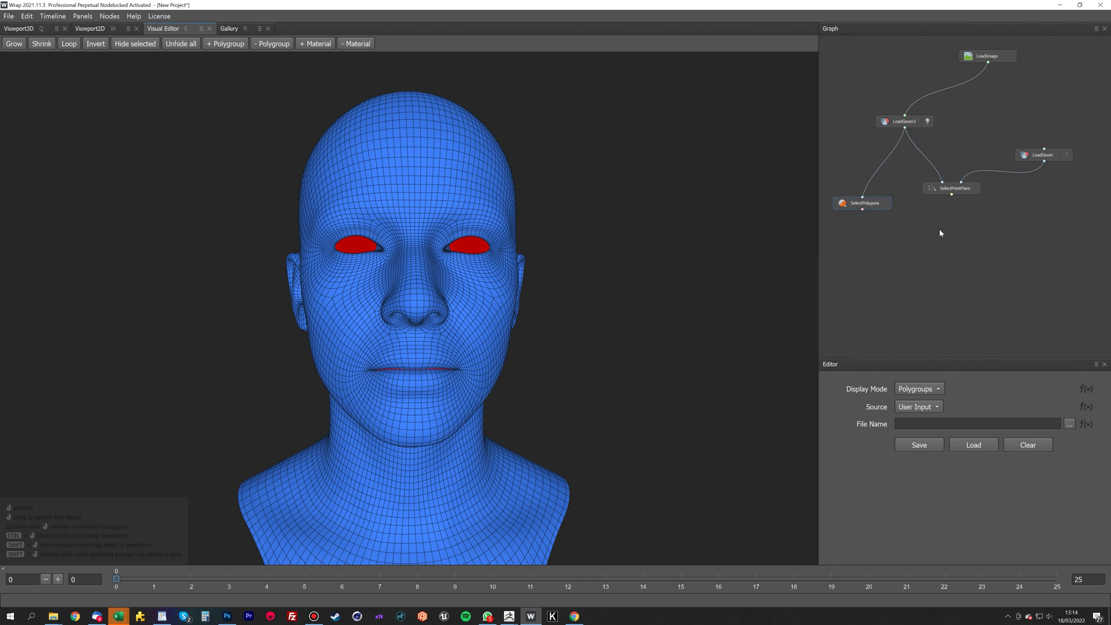
right_click(943, 234)
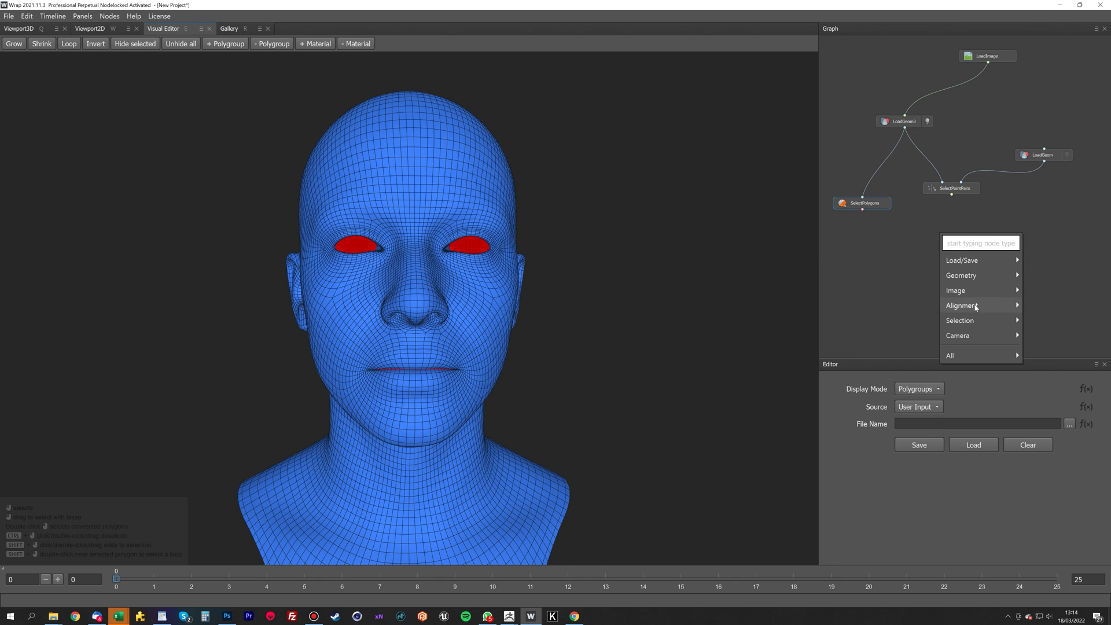
mouse_move(975, 305)
left_click(880, 335)
left_click_drag(926, 237, 914, 276)
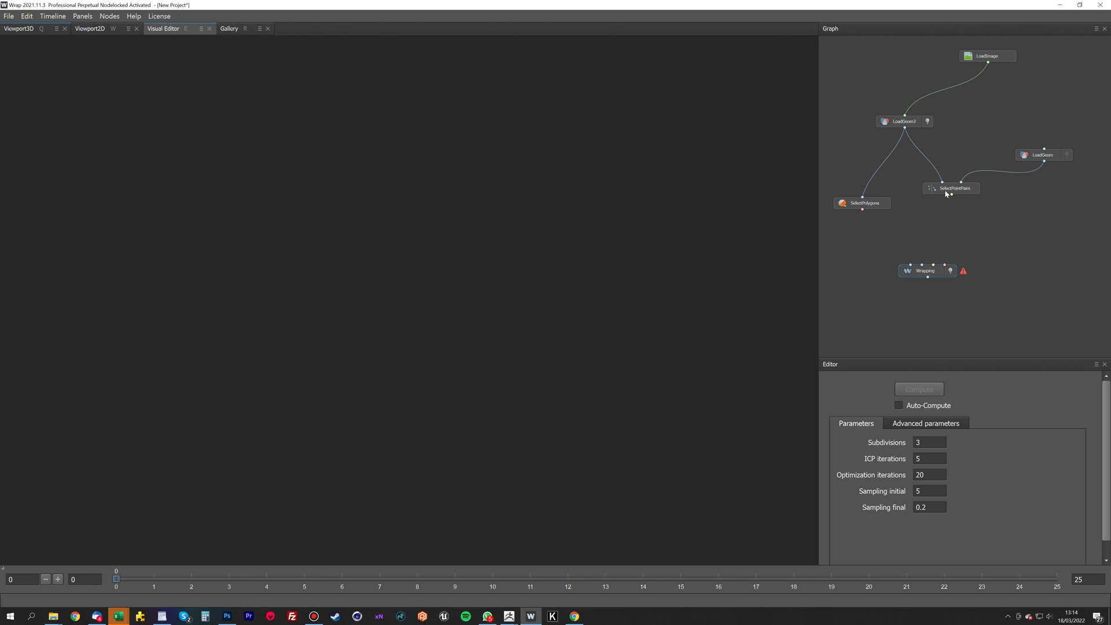
Connect the base mesh, the sculpt, the polygon selection and the point pairs to the Wrapping node's inputs
left_click_drag(910, 255, 911, 265)
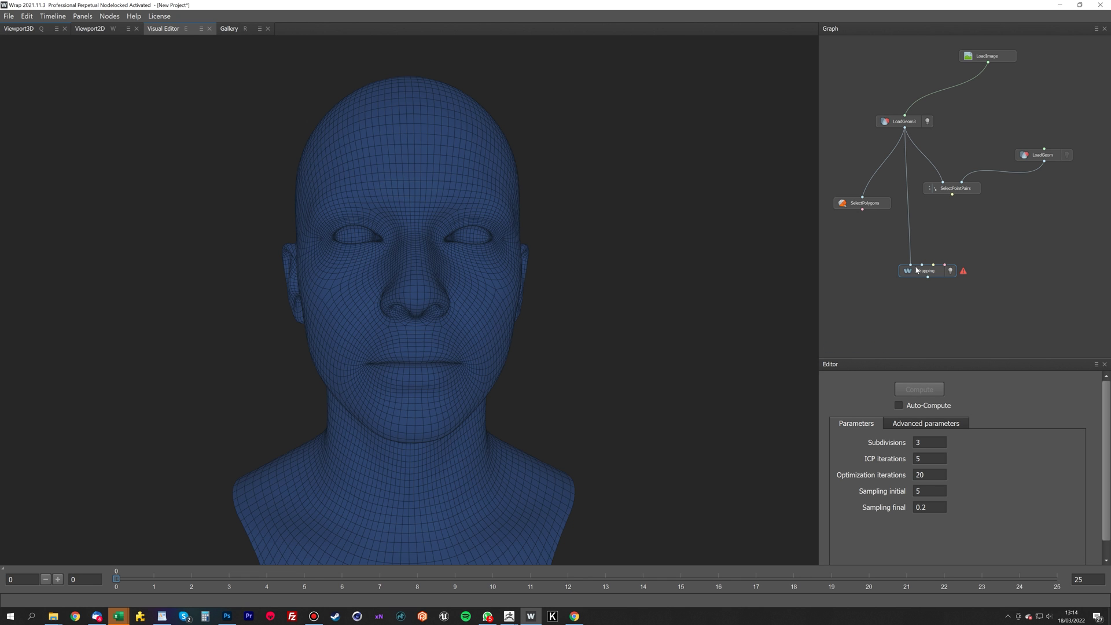
left_click_drag(976, 205, 922, 265)
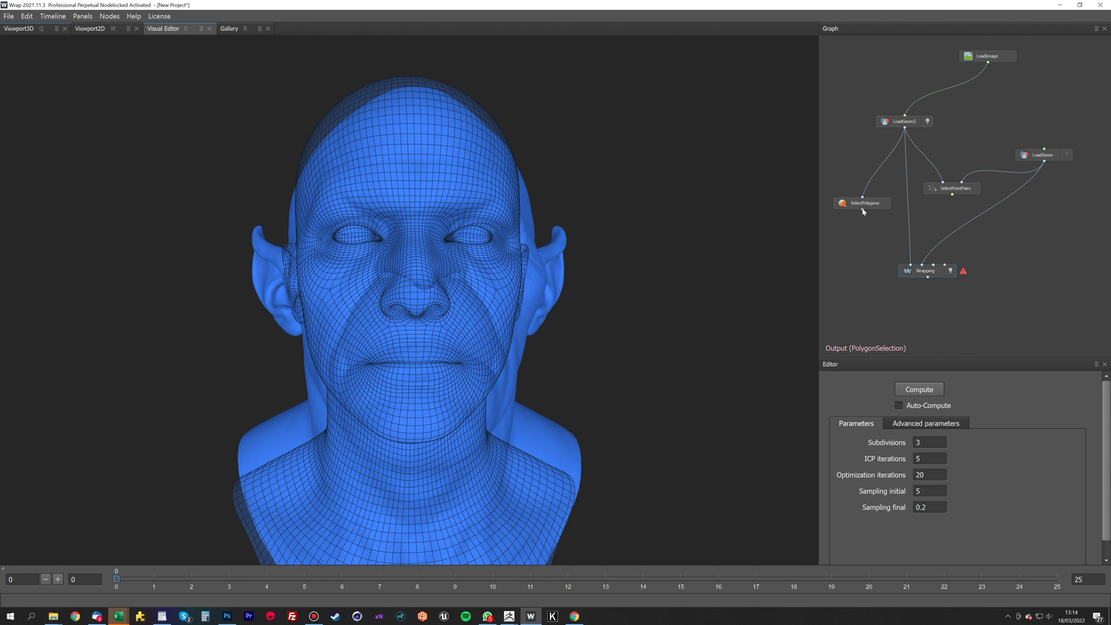
left_click_drag(863, 209, 945, 265)
left_click_drag(954, 196, 934, 265)
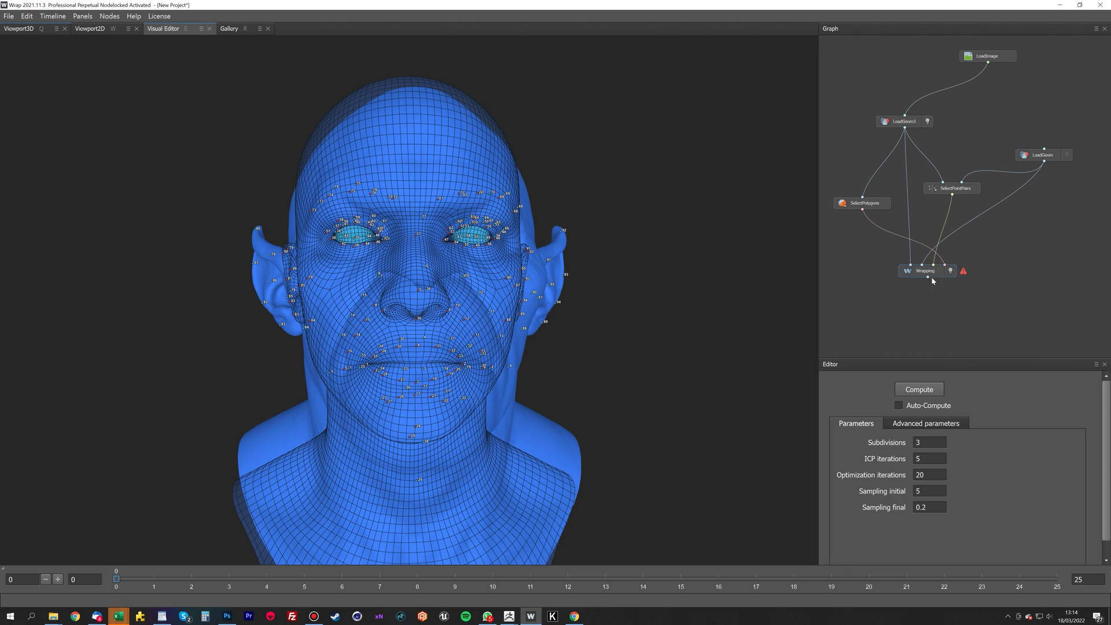
Compute the wrapping of the base mesh onto the creature sculpt with 3 subdivisions
left_click(914, 393)
left_click(900, 93)
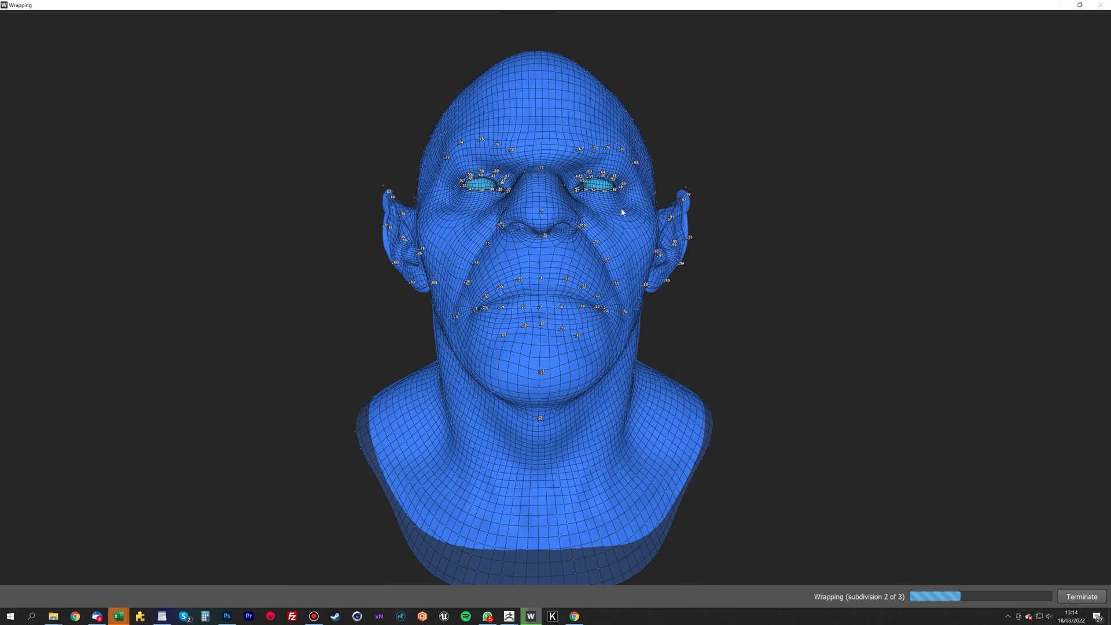
mouse_move(523, 246)
left_mouse_down()
mouse_move(602, 249)
mouse_move(524, 246)
left_mouse_up()
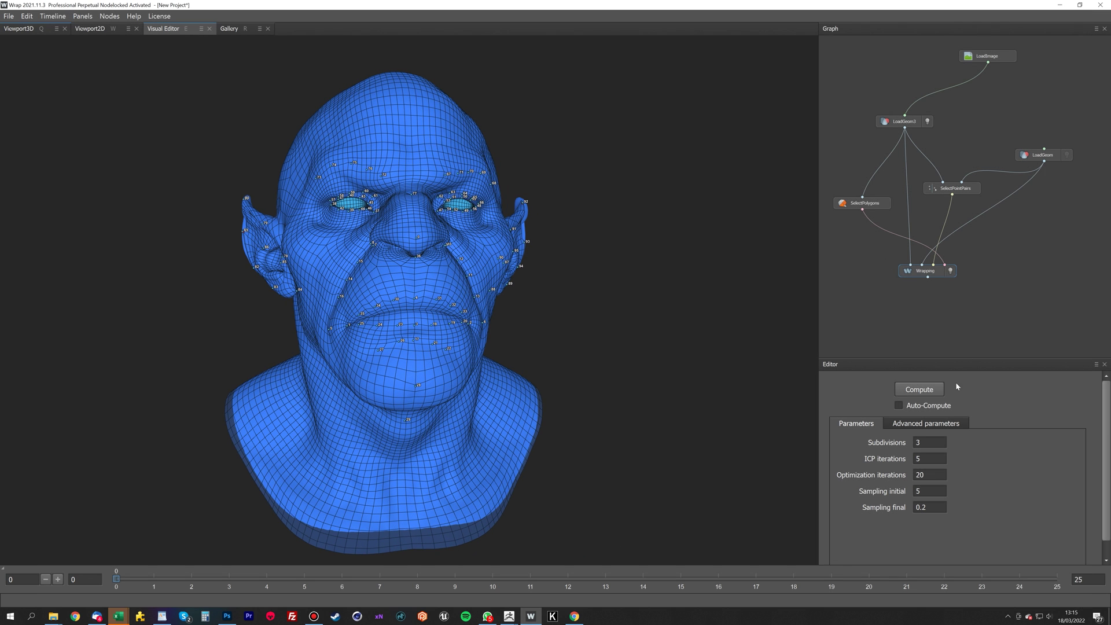
Add a Brush node below Wrapping and connect the wrapped mesh, the sculpt and the original base mesh to it
right_click(917, 280)
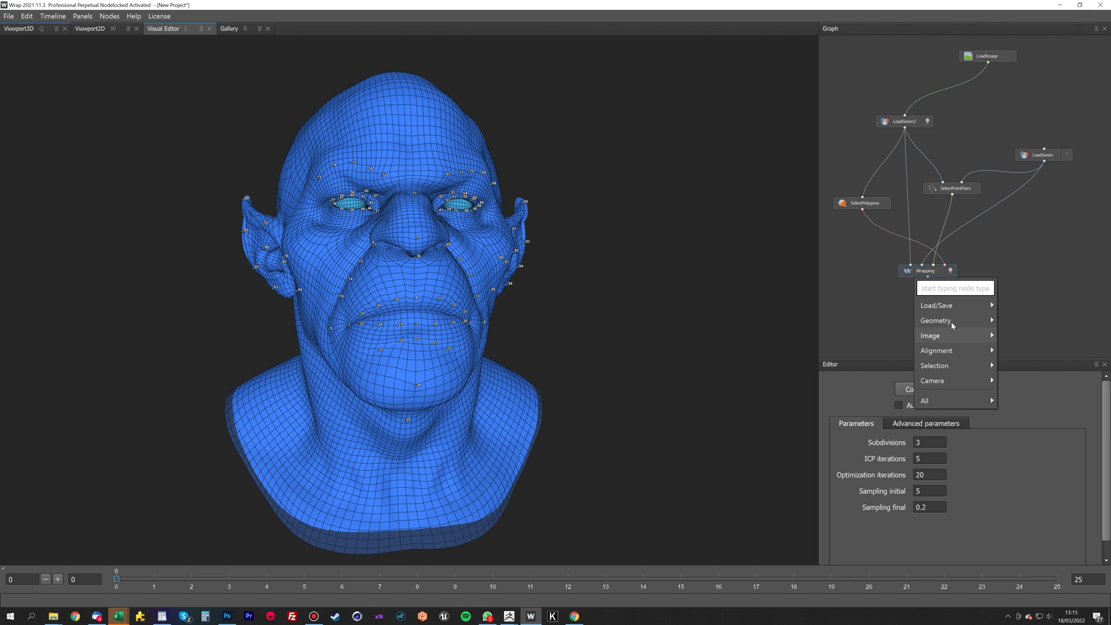
mouse_move(949, 320)
left_click(1031, 351)
mouse_move(920, 270)
left_mouse_down()
mouse_move(923, 318)
mouse_move(945, 252)
left_mouse_up()
mouse_move(912, 278)
left_mouse_down()
mouse_move(943, 312)
mouse_move(928, 306)
left_mouse_up()
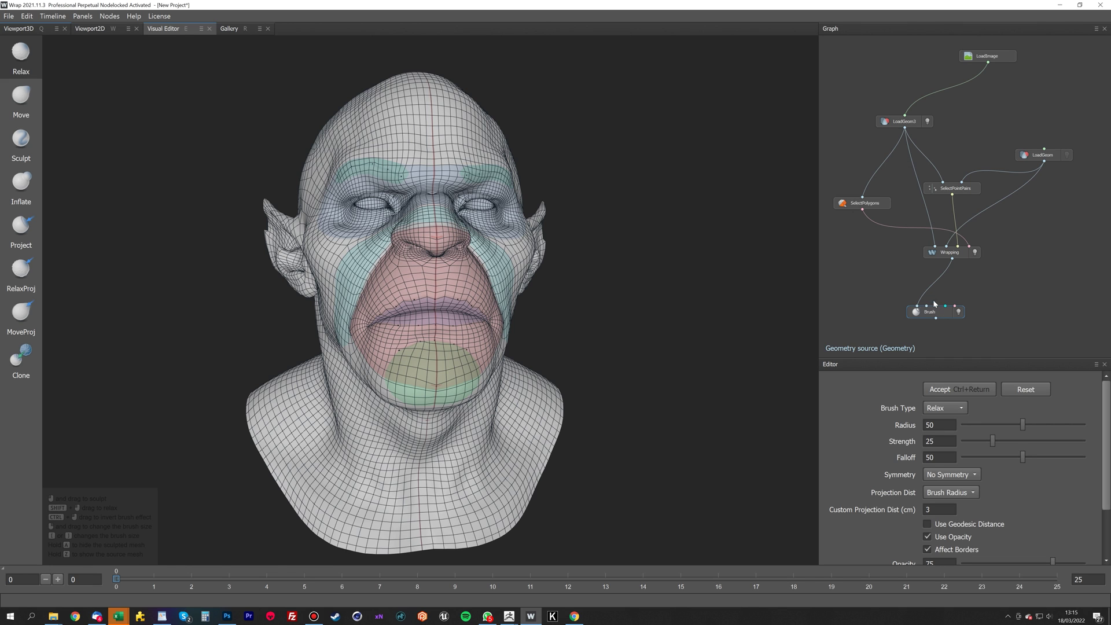
left_click_drag(1045, 164, 927, 306)
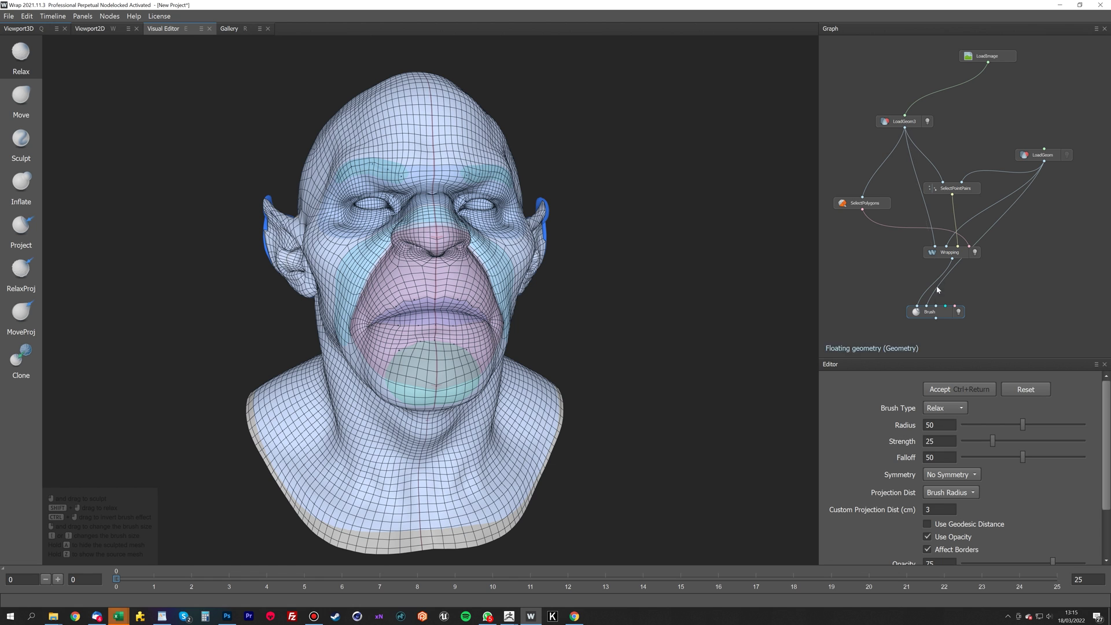
Set the brush type to Clone with radius 11 and brush the wrapped mesh around the lips
scroll(387, 255, "up", 2)
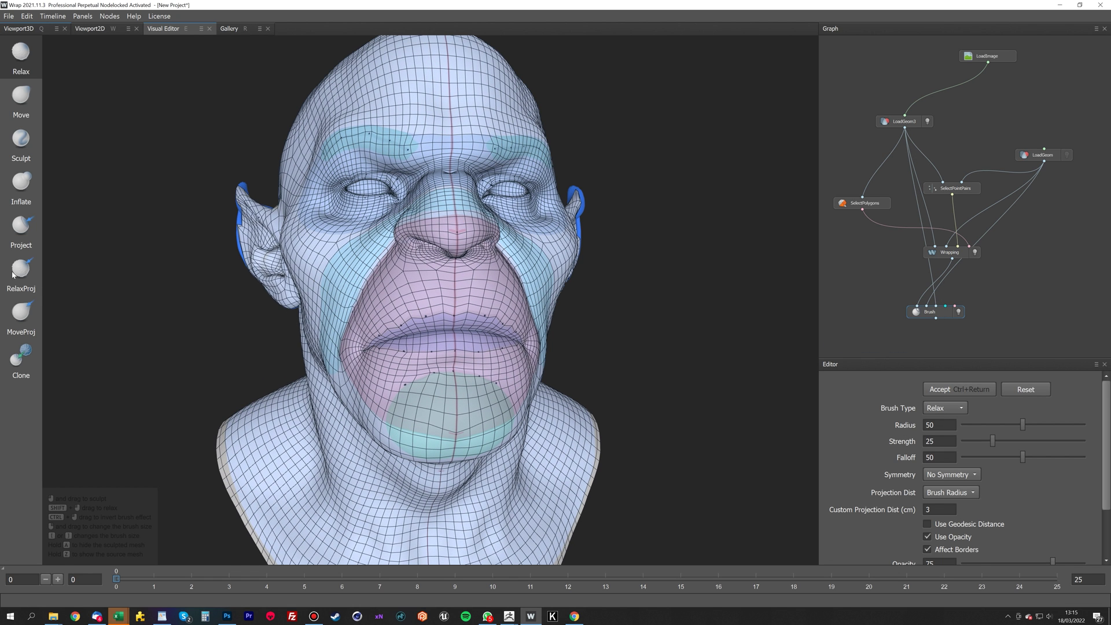
left_click(21, 360)
right_click_drag(444, 299, 399, 299)
middle_click_drag(446, 300, 485, 229, "alt")
scroll(486, 231, "up", 2)
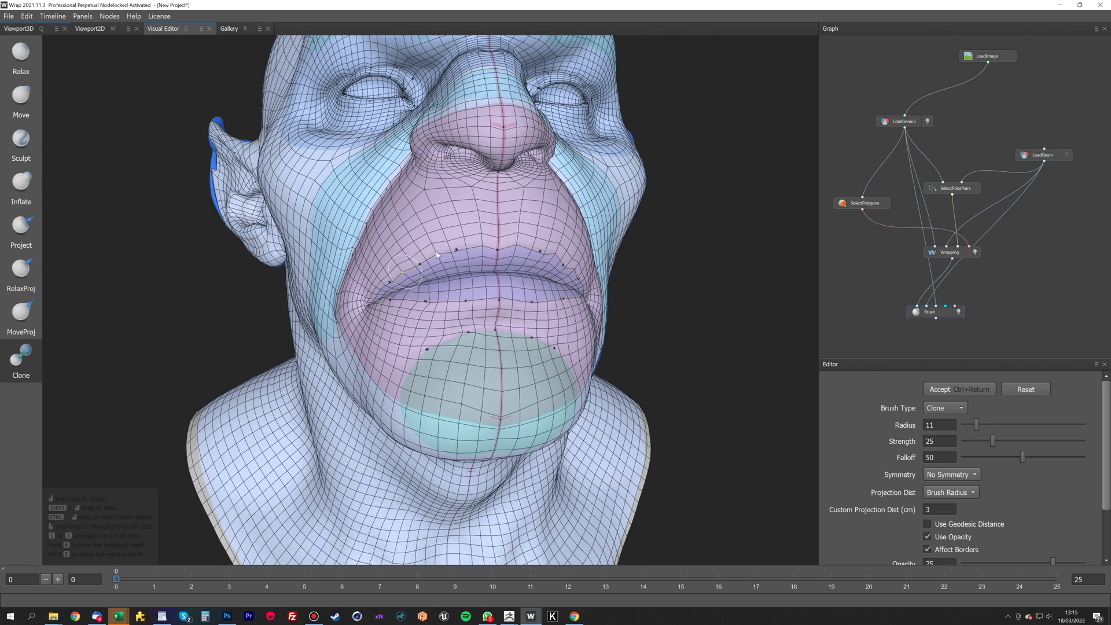
left_click_drag(550, 253, 536, 249, "alt")
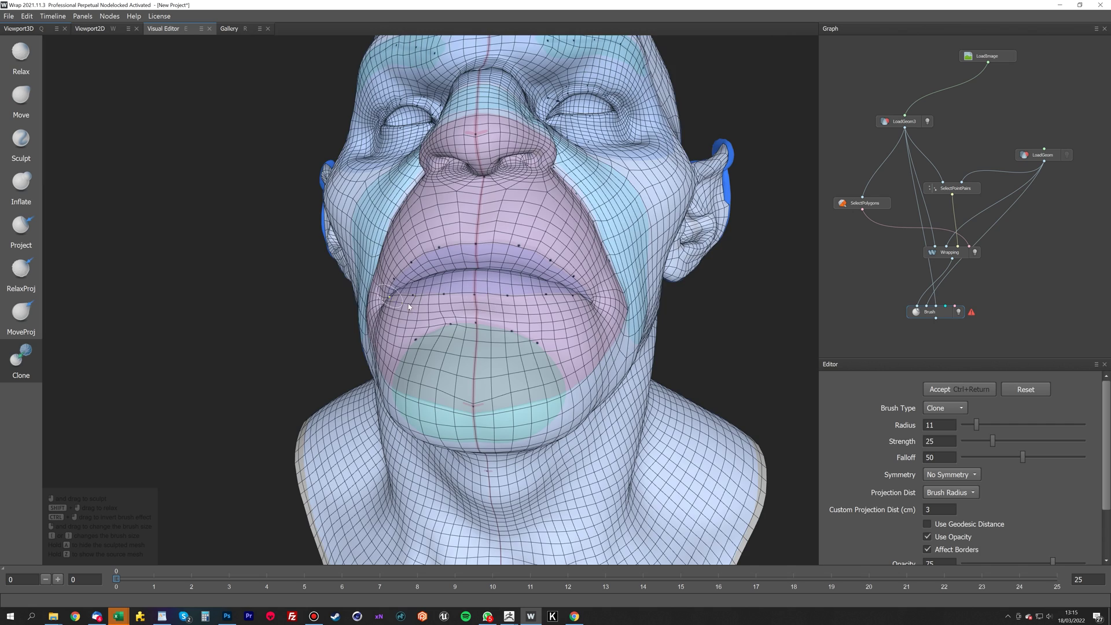
Set the Clone brush radius to 19 and brush the chin, mouth corners and cheek folds on both sides
left_click_drag(448, 299, 408, 297, "alt")
right_click_drag(430, 321, 444, 318)
mouse_move(429, 327)
left_mouse_down()
mouse_move(488, 329)
mouse_move(481, 392)
mouse_move(440, 397)
left_mouse_up()
left_click_drag(493, 328, 422, 260, "alt")
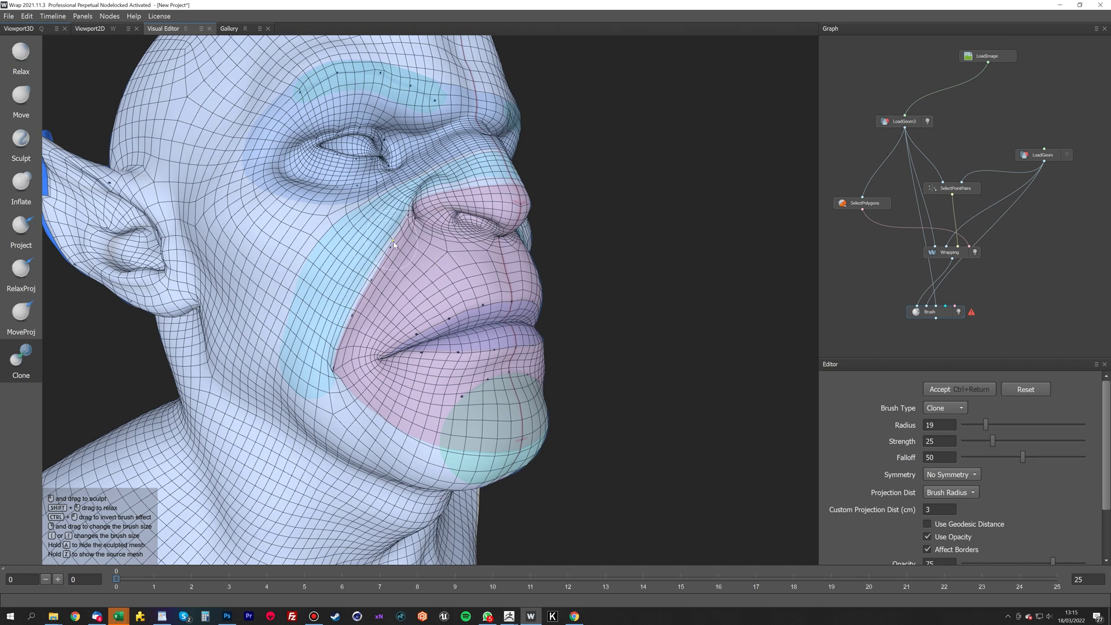
left_click_drag(537, 258, 387, 273, "alt")
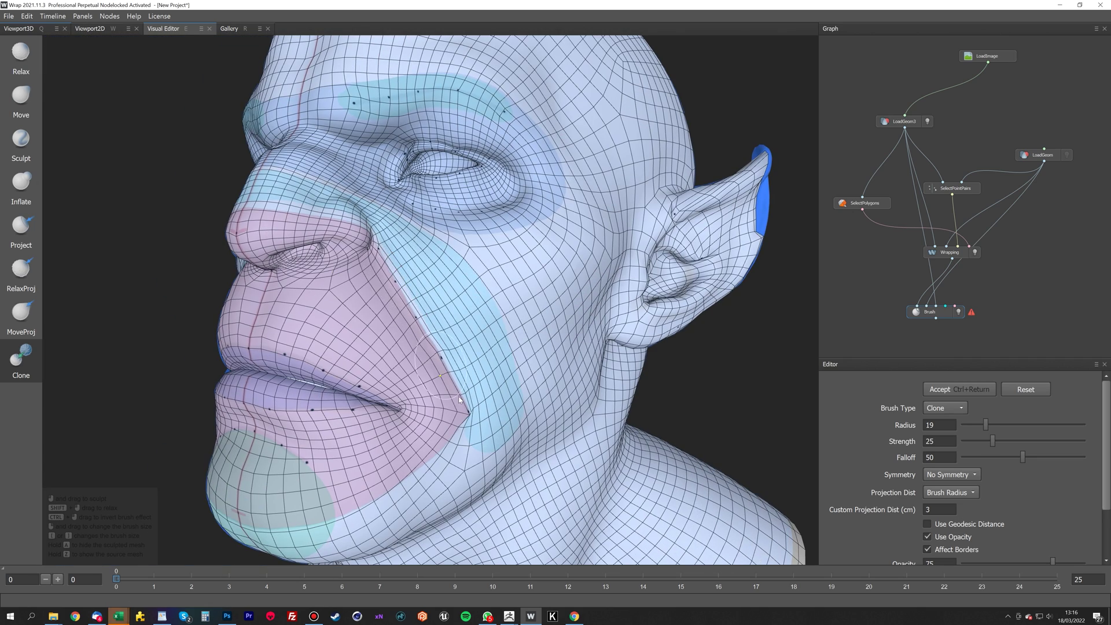
left_click_drag(400, 267, 357, 263, "alt")
middle_click_drag(358, 264, 456, 305, "alt")
left_click_drag(456, 305, 648, 302, "alt")
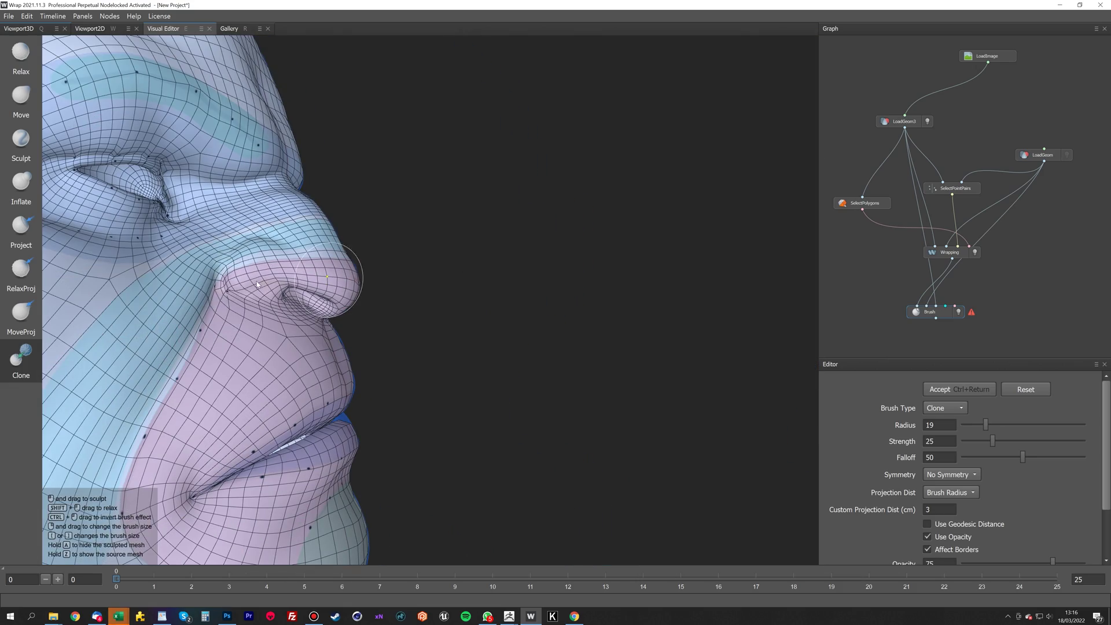
Set the Clone brush radius to 12 and brush the wrapped mesh around the nostril wing
right_click_drag(233, 293, 213, 293)
right_click_drag(294, 289, 302, 238, "alt")
left_click_drag(303, 238, 255, 223, "alt")
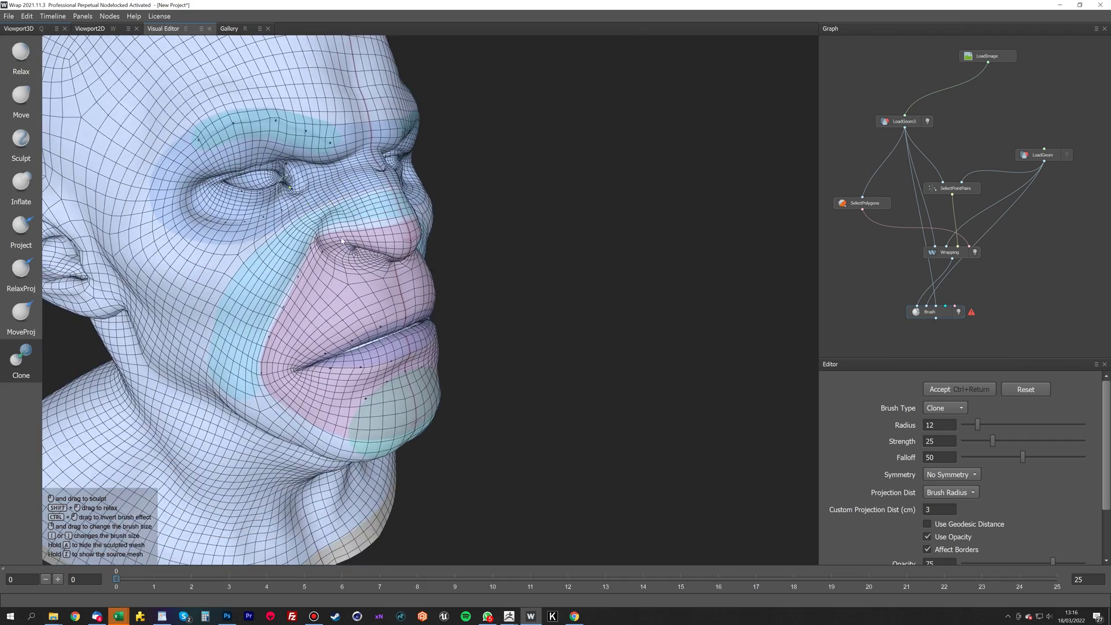
Set the Clone brush radius to 22 and brush the wrapped mesh across the brow
right_click_drag(272, 180, 307, 203, "alt")
middle_click_drag(307, 204, 348, 253, "alt")
mouse_move(347, 253)
left_mouse_down("alt")
mouse_move(442, 190)
mouse_move(324, 162)
mouse_move(347, 165)
mouse_move(382, 254)
mouse_move(321, 244)
mouse_move(281, 258)
mouse_move(369, 255)
mouse_move(372, 284)
left_mouse_up("alt")
key("bracketright")
key("bracketright")
key("bracketright")
key("bracketright")
key("bracketright")
key("bracketright")
key("bracketright")
key("bracketright")
key("bracketright")
key("bracketright")
mouse_move(454, 304)
left_mouse_down("alt")
mouse_move(401, 262)
mouse_move(446, 261)
left_mouse_up("alt")
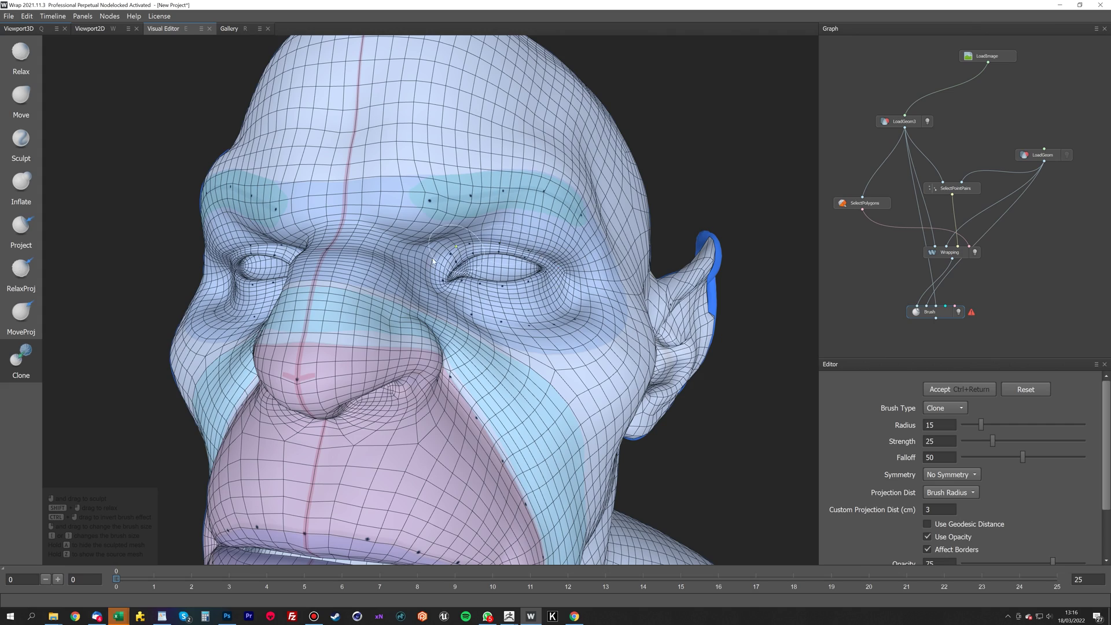
key("bracketright")
left_click_drag(432, 202, 400, 184)
Set the Clone brush radius to 15 and go over the lips, chin and both mouth corners of the wrapped mesh
left_click_drag(299, 204, 348, 191, "alt")
scroll(325, 243, "down", 4)
left_click_drag(307, 249, 402, 391, "alt")
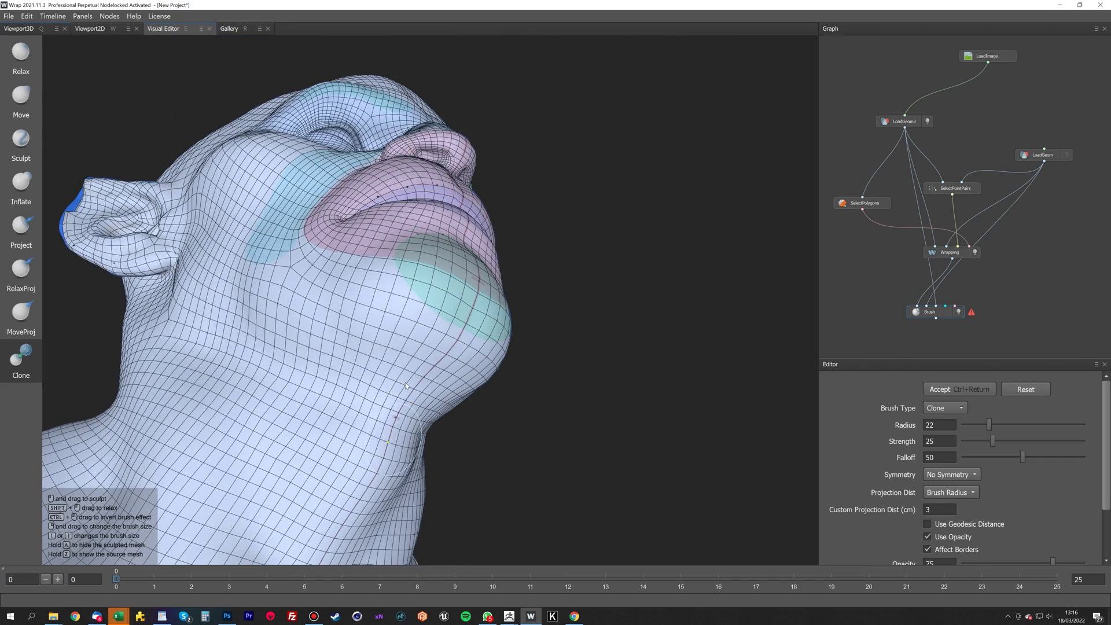
left_click_drag(422, 351, 489, 341, "alt")
scroll(490, 342, "up", 3)
key("bracketleft")
key("bracketleft")
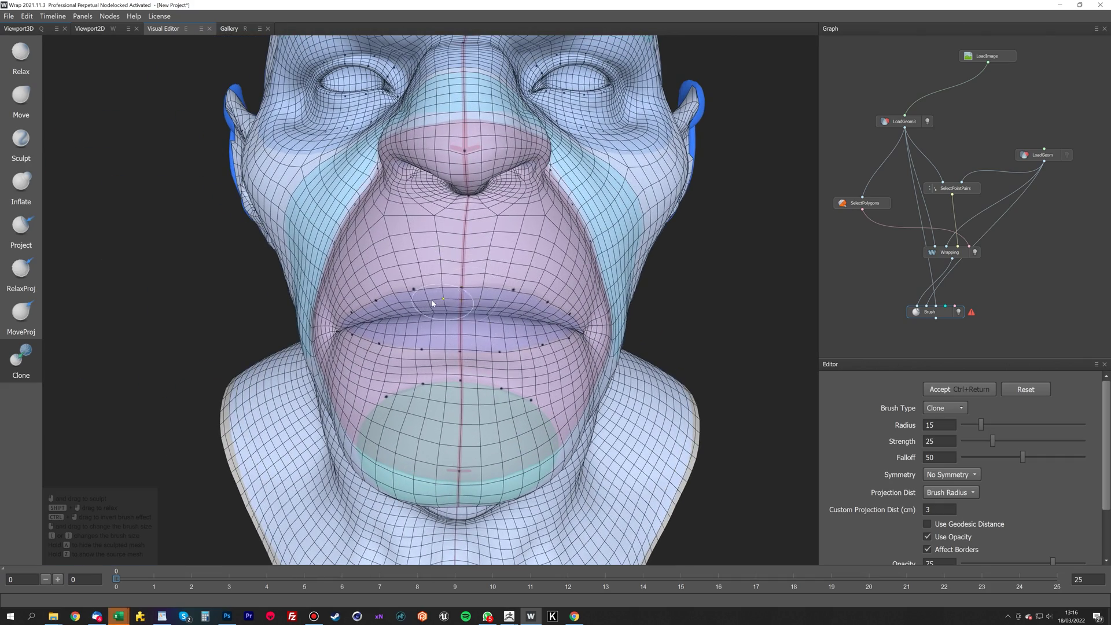
left_click_drag(376, 303, 407, 304, "alt")
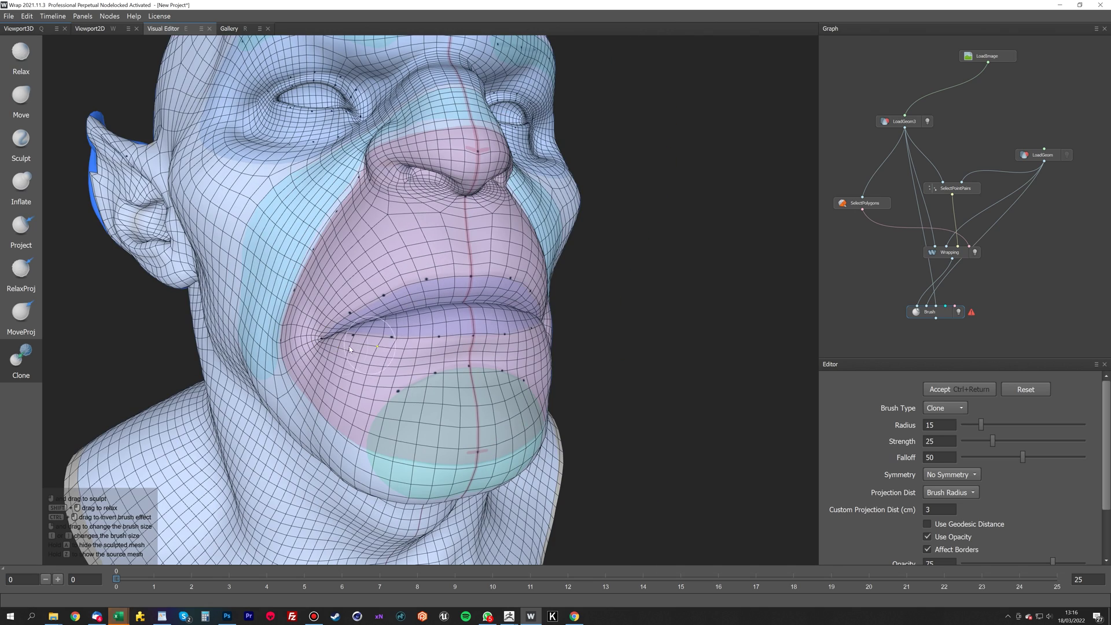
left_click_drag(462, 350, 609, 328, "alt")
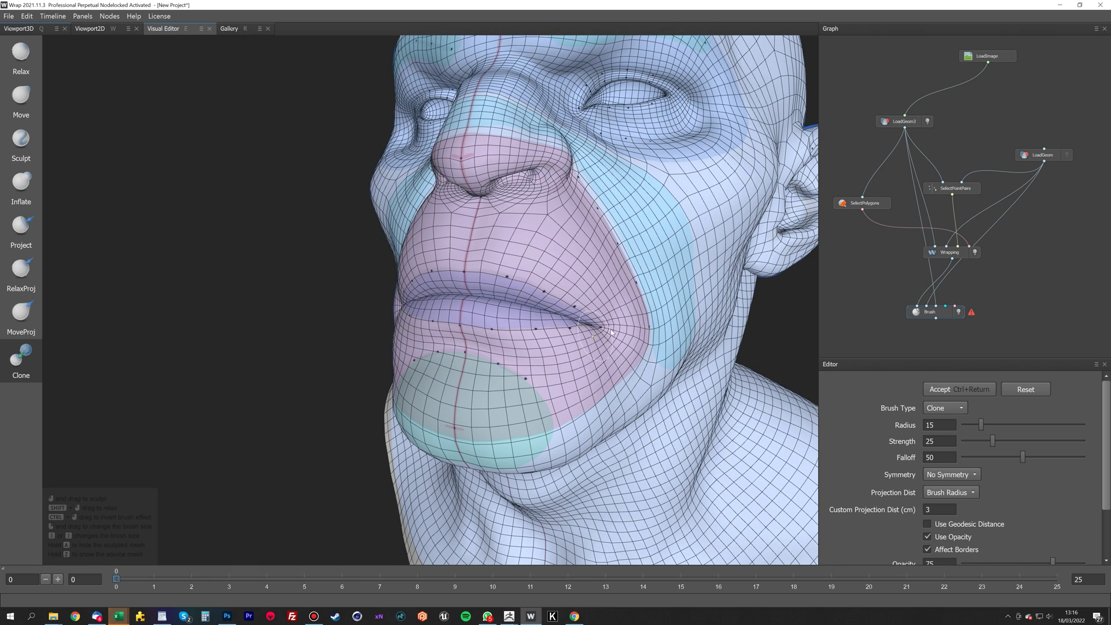
left_click_drag(625, 337, 584, 312, "alt")
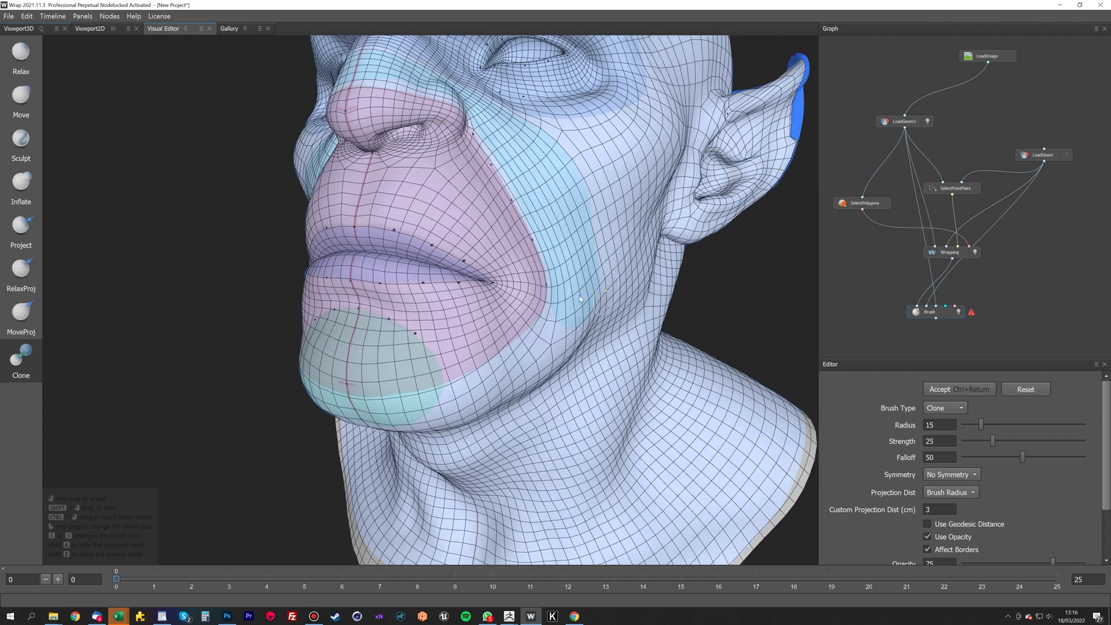
Set the Clone brush radius to 24 and brush the left side of the head and the left ear
scroll(585, 324, "down", 3)
mouse_move(666, 244)
left_mouse_down("alt")
mouse_move(585, 264)
mouse_move(706, 222)
mouse_move(700, 245)
left_mouse_up("alt")
scroll(616, 258, "down", 1)
scroll(567, 282, "up", 2)
mouse_move(683, 316)
left_mouse_down()
mouse_move(657, 289)
mouse_move(677, 234)
mouse_move(697, 240)
left_mouse_up()
left_click_drag(462, 307, 752, 295, "alt")
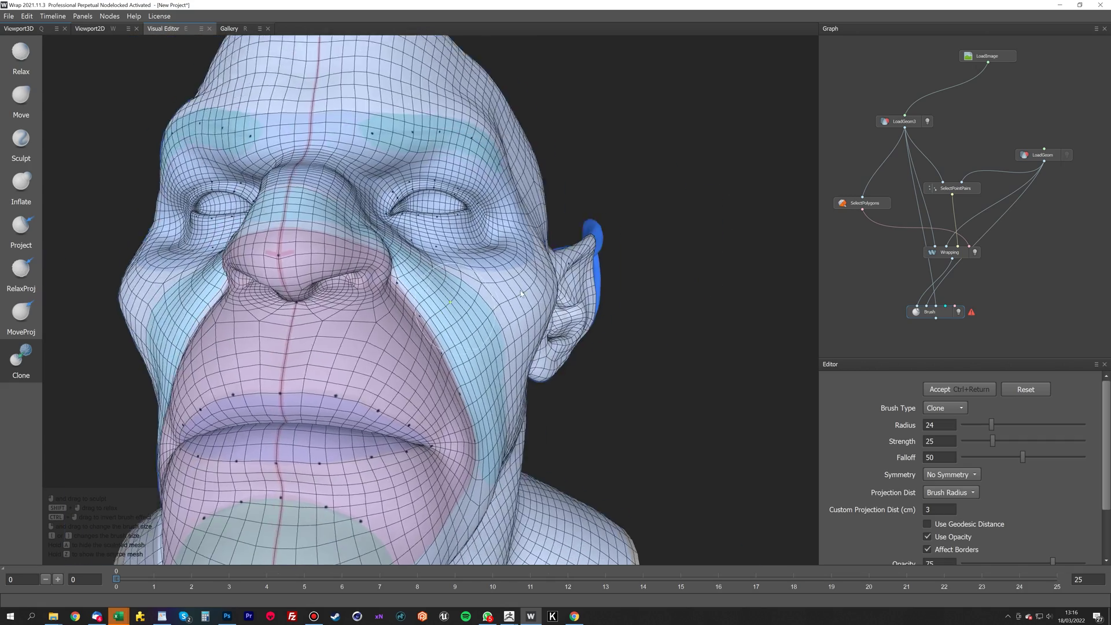
left_click_drag(425, 295, 248, 295, "alt")
middle_click_drag(790, 304, 573, 304, "alt")
left_click_drag(573, 303, 619, 284)
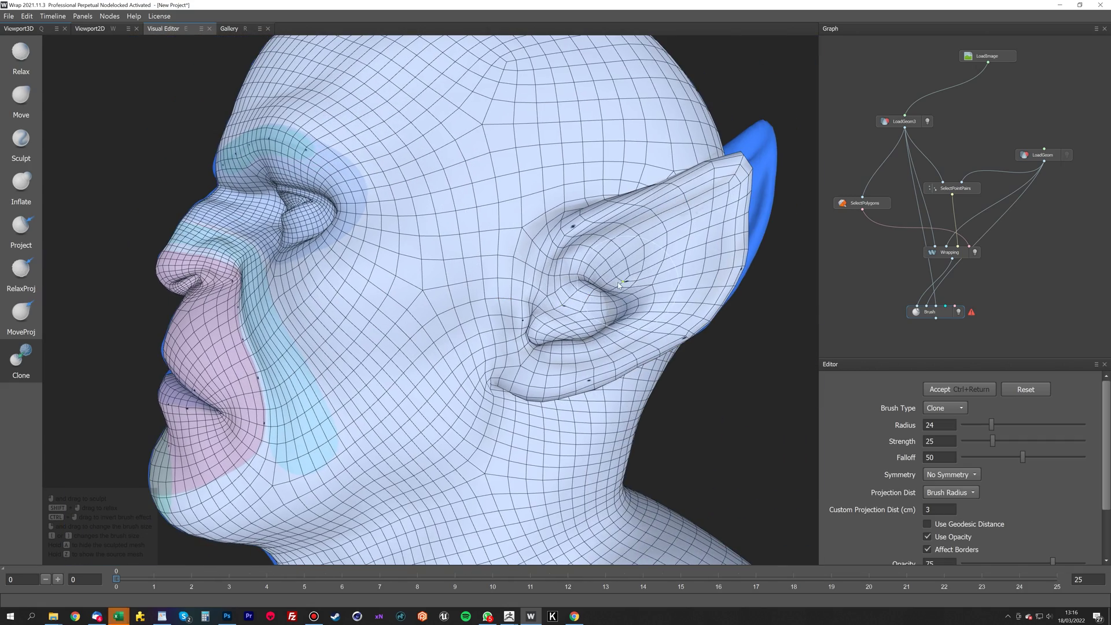
Brush the right side of the head near the ear with the Clone brush
right_click_drag(542, 265, 463, 272, "alt")
left_click_drag(464, 278, 770, 289, "alt")
left_click_drag(405, 290, 578, 280, "alt")
mouse_move(366, 282)
left_mouse_down()
mouse_move(298, 242)
mouse_move(313, 264)
mouse_move(304, 219)
mouse_move(318, 269)
mouse_move(342, 228)
mouse_move(374, 288)
left_mouse_up()
mouse_move(366, 325)
left_mouse_down()
mouse_move(394, 292)
mouse_move(373, 276)
left_mouse_up()
left_click_drag(484, 308, 437, 289, "alt")
middle_click_drag(437, 288, 445, 244, "alt")
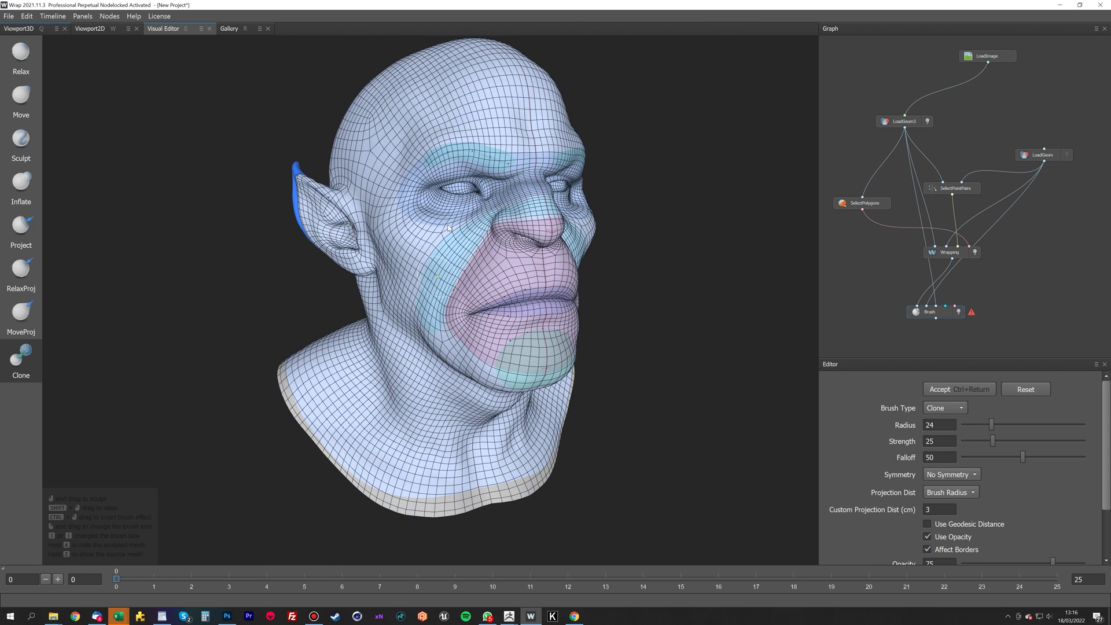
Set the Clone brush radius to 21 and check the nostrils, brow and overall head shape for remaining wrapping errors
left_click_drag(421, 219, 429, 247, "alt")
left_click_drag(544, 298, 479, 280, "alt")
middle_click_drag(479, 280, 417, 337, "alt")
right_click_drag(471, 207, 467, 217)
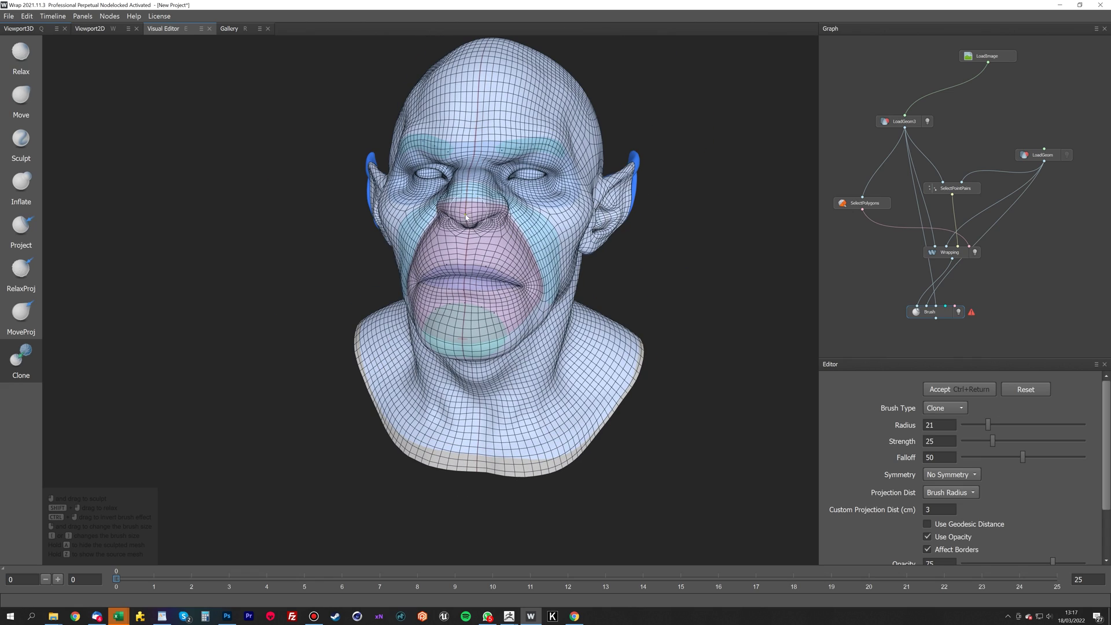
left_click_drag(483, 210, 494, 258, "alt")
right_click_drag(493, 258, 418, 337, "alt")
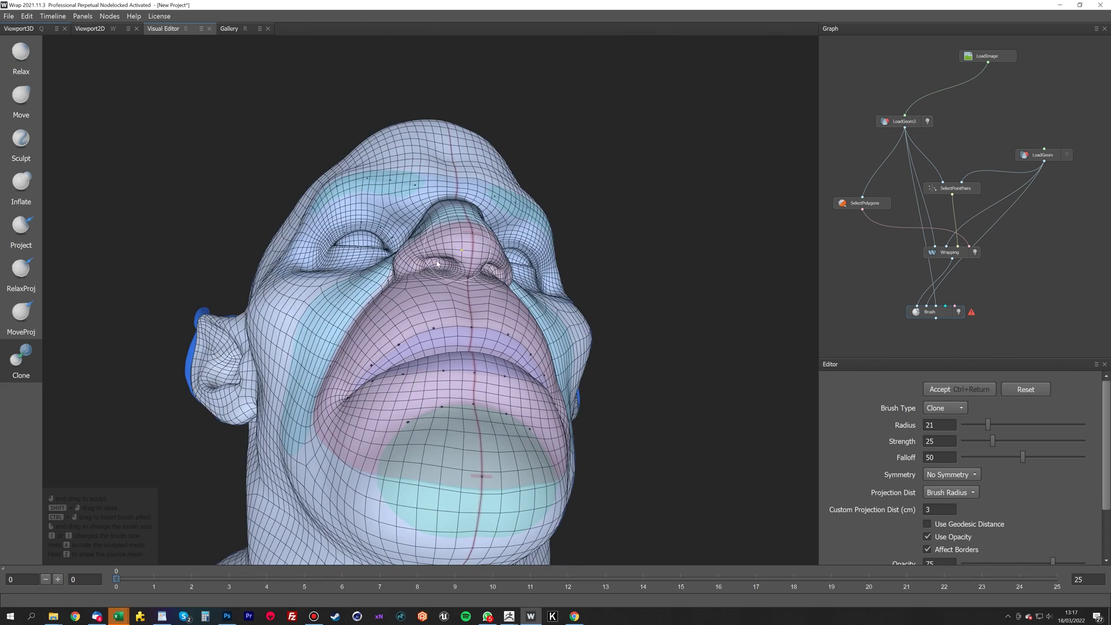
left_click_drag(475, 266, 434, 270, "alt")
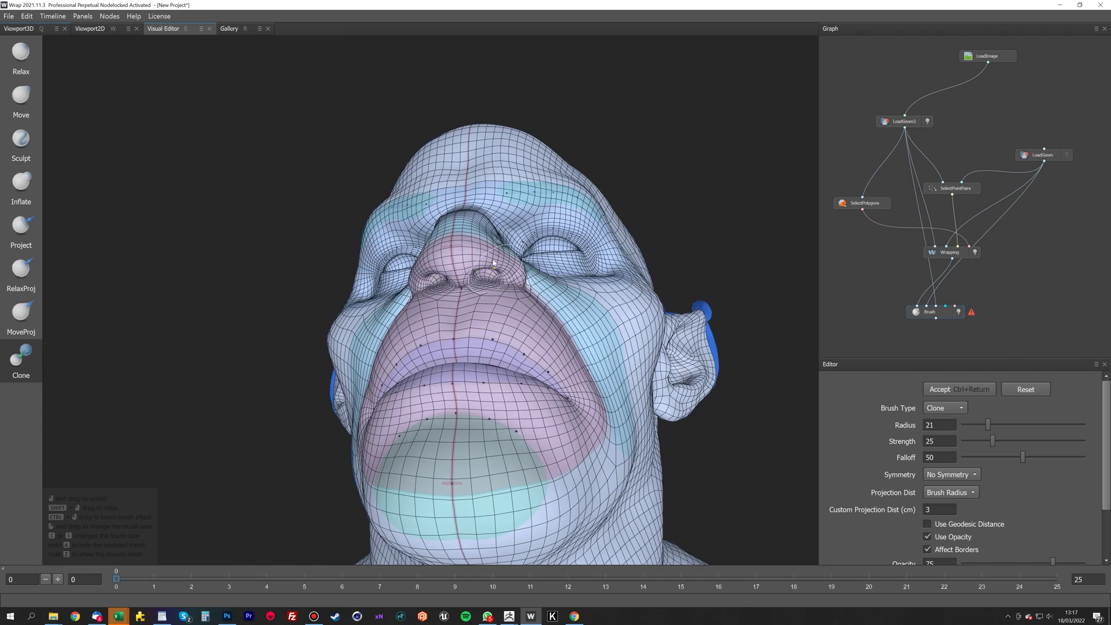
left_click_drag(504, 288, 502, 254, "alt")
left_click_drag(565, 279, 509, 300, "alt")
middle_click_drag(509, 300, 544, 341, "alt")
left_click_drag(500, 204, 526, 238, "alt")
scroll(468, 231, "down", 2)
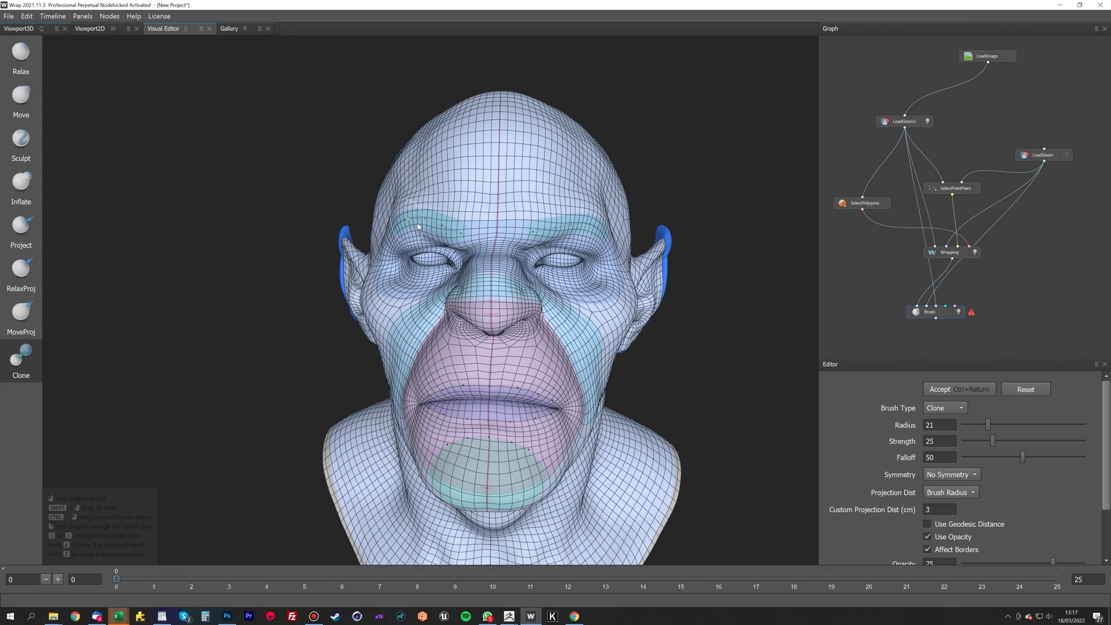
left_click_drag(546, 168, 465, 316, "alt")
left_click_drag(523, 285, 466, 308, "alt")
scroll(531, 245, "down", 3)
left_click_drag(531, 246, 955, 304, "alt")
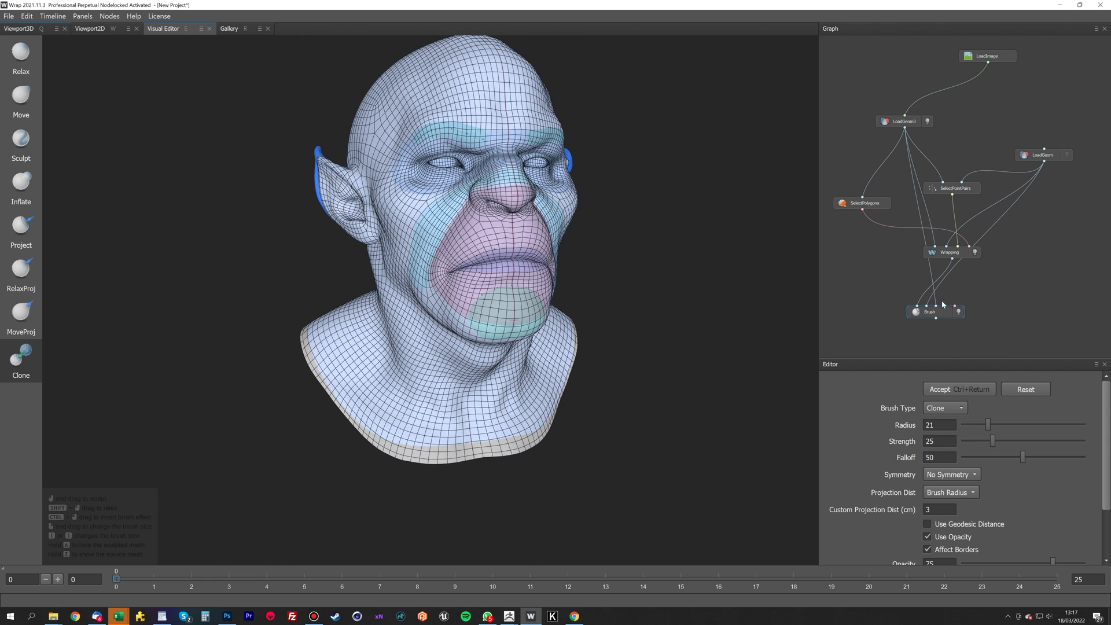
Save the Brush node's geometry as Wrapped.obj in the Oldify/Heads/Panthro folder with its transform included
right_click(945, 314)
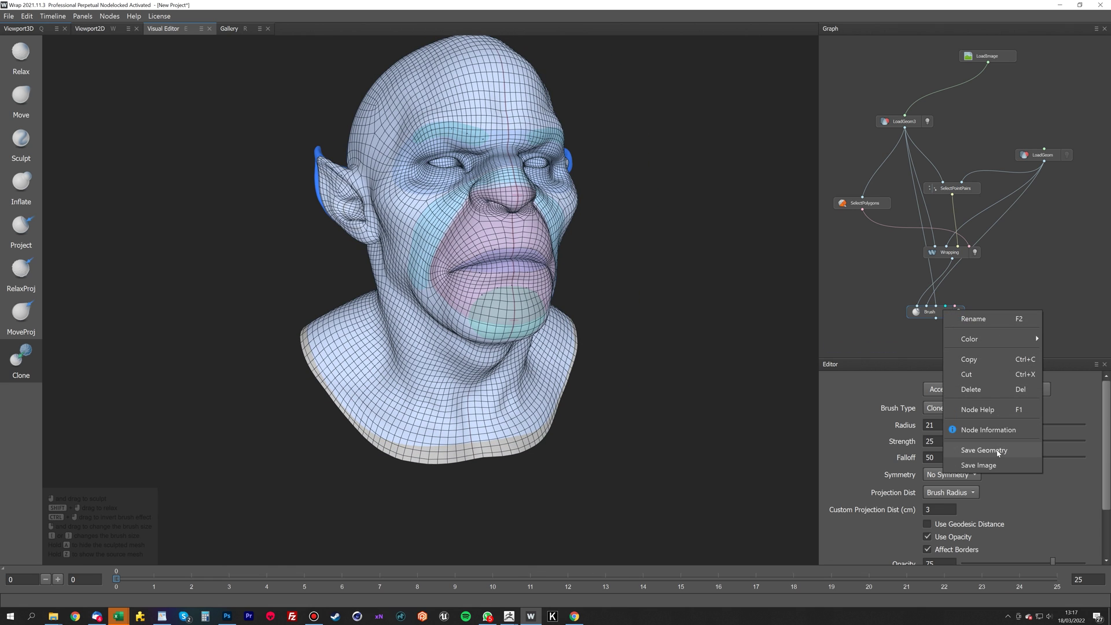
left_click(842, 357)
scroll(263, 161, "up", 1)
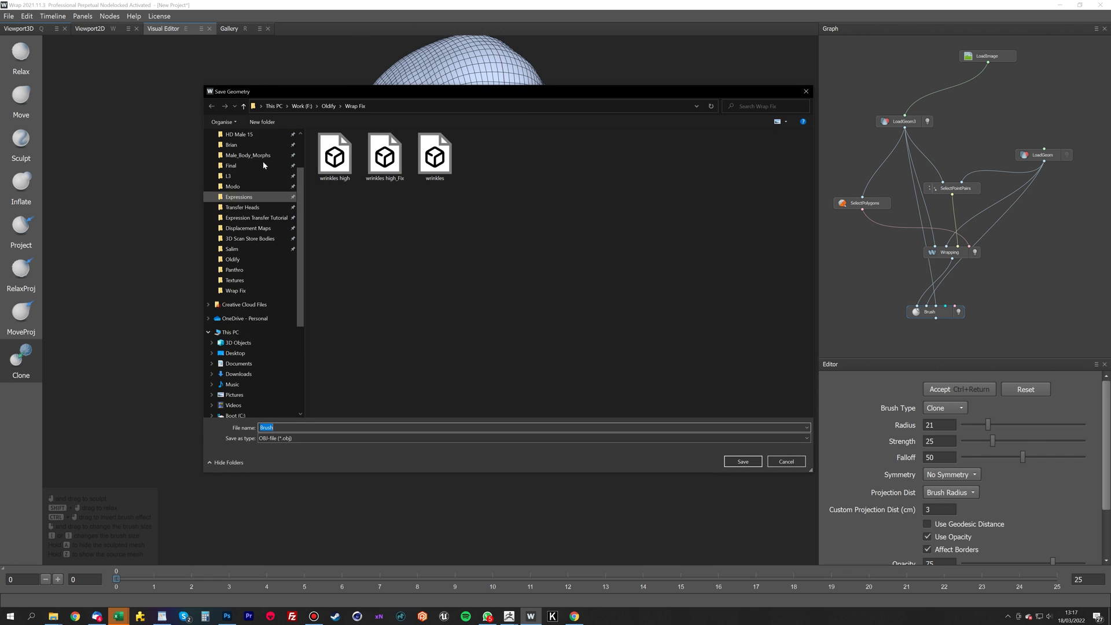
left_click(271, 281)
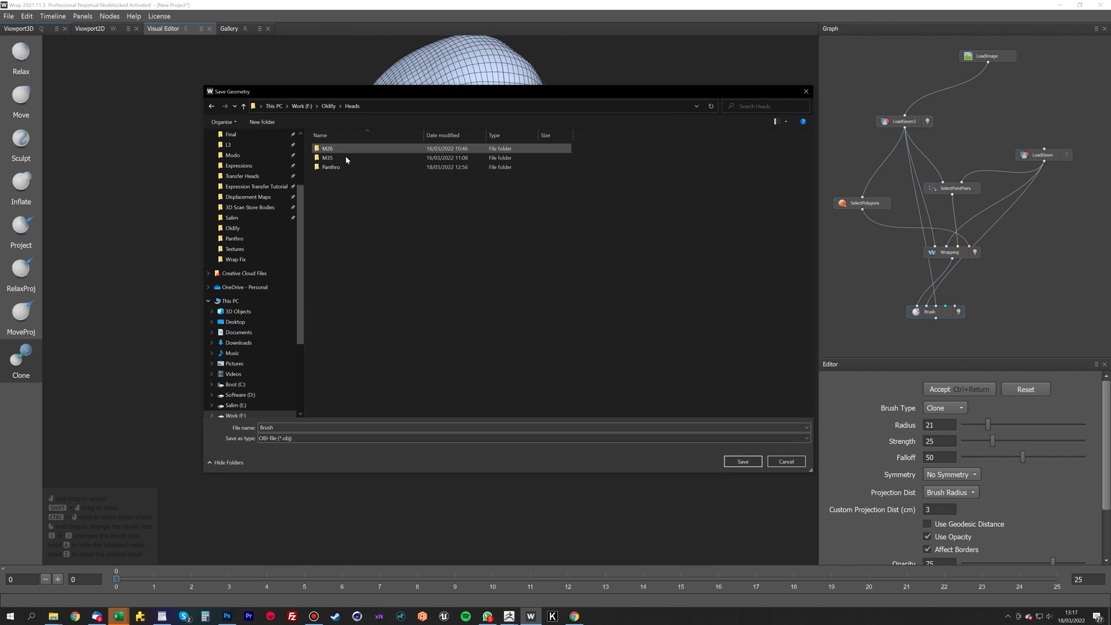
left_click(346, 168)
double_click(346, 168)
double_click(294, 427)
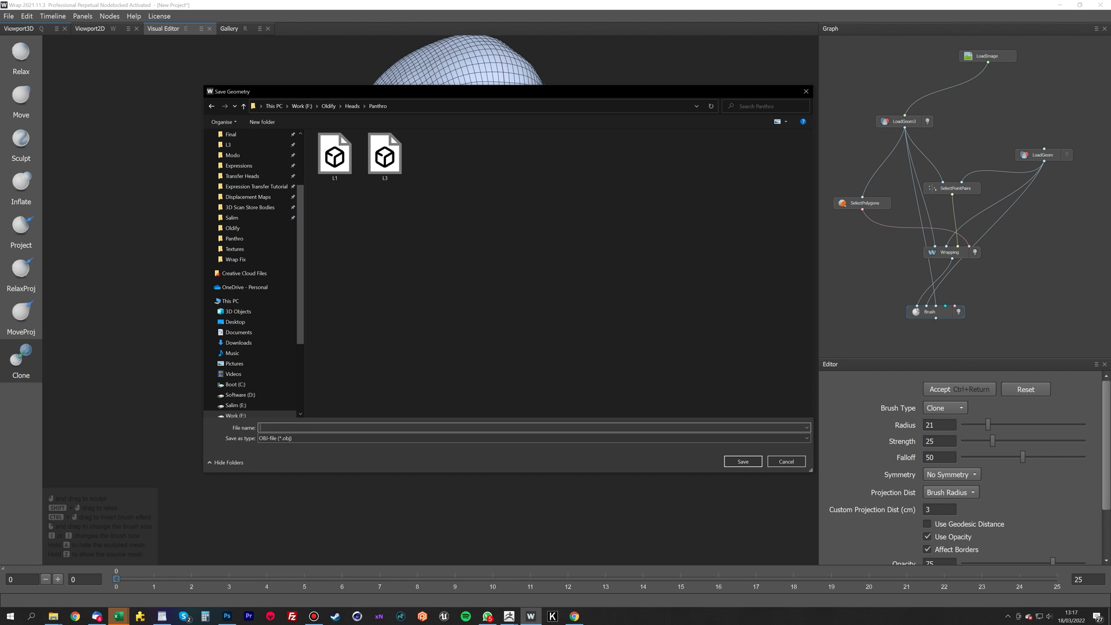
key("Return")
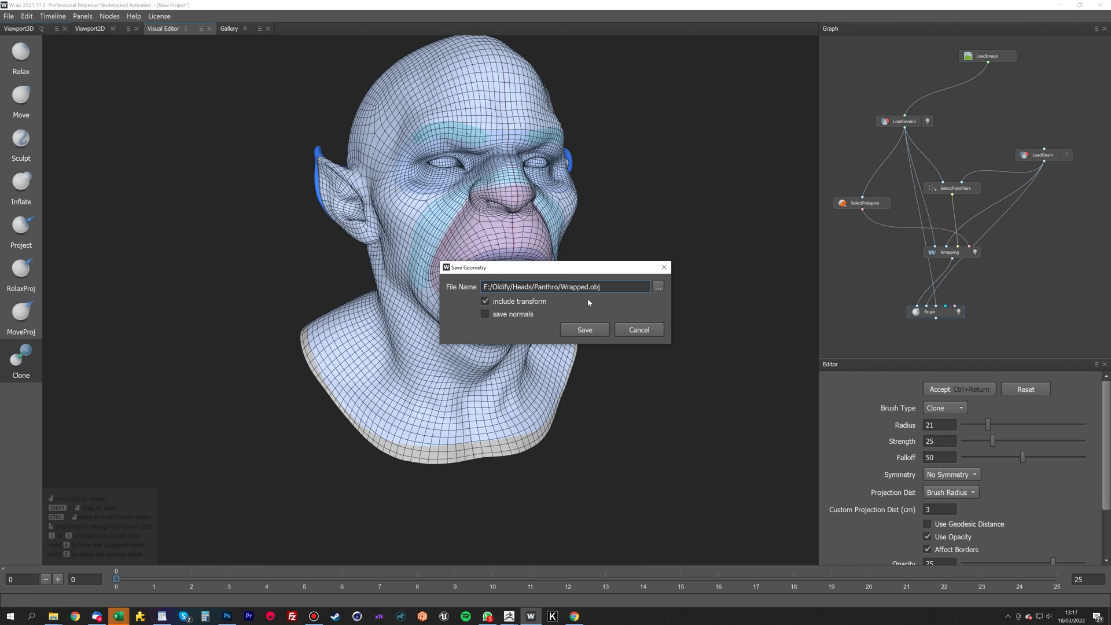
left_click(585, 330)
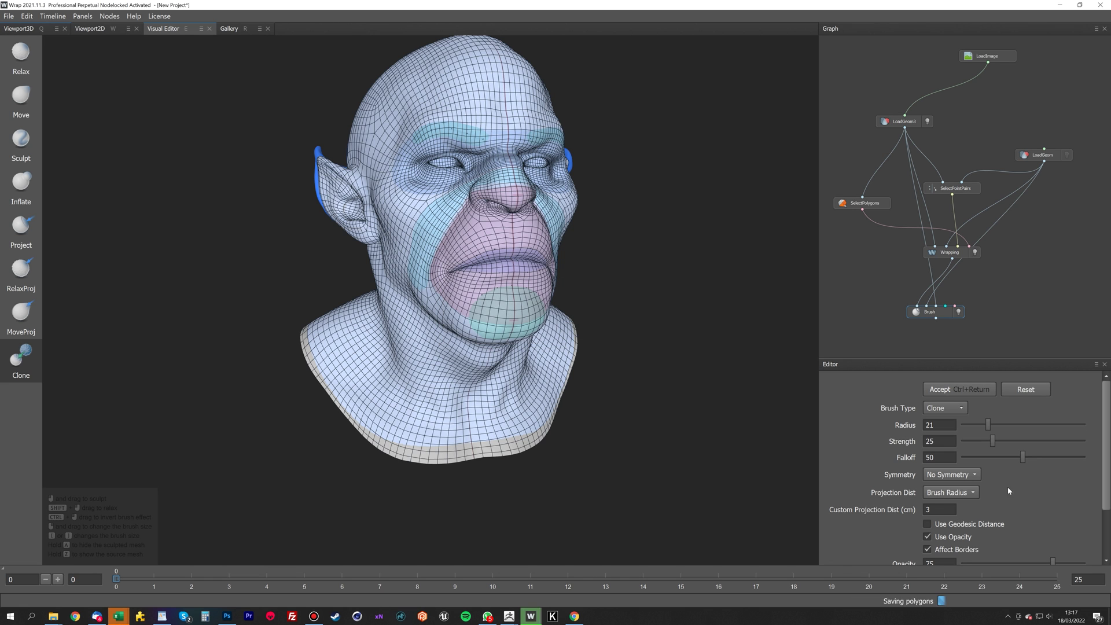
Save the Brush node's geometry again, overwriting Wrapped.obj in the Panthro folder
mouse_move(629, 293)
left_mouse_down("alt")
mouse_move(562, 265)
mouse_move(632, 299)
mouse_move(630, 316)
mouse_move(568, 323)
left_mouse_up("alt")
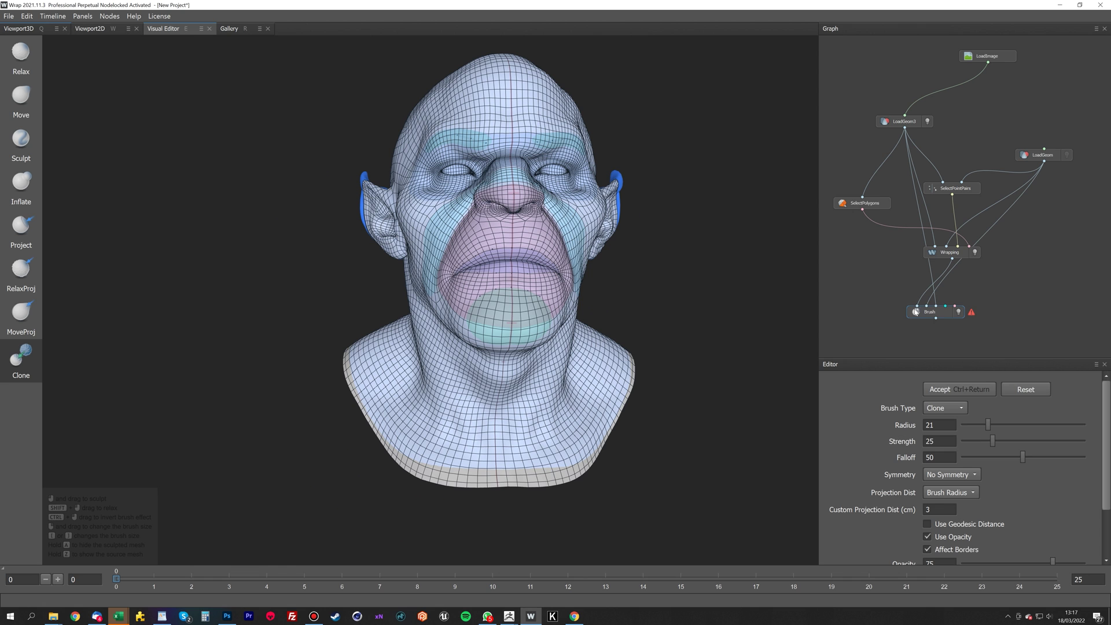
right_click(932, 317)
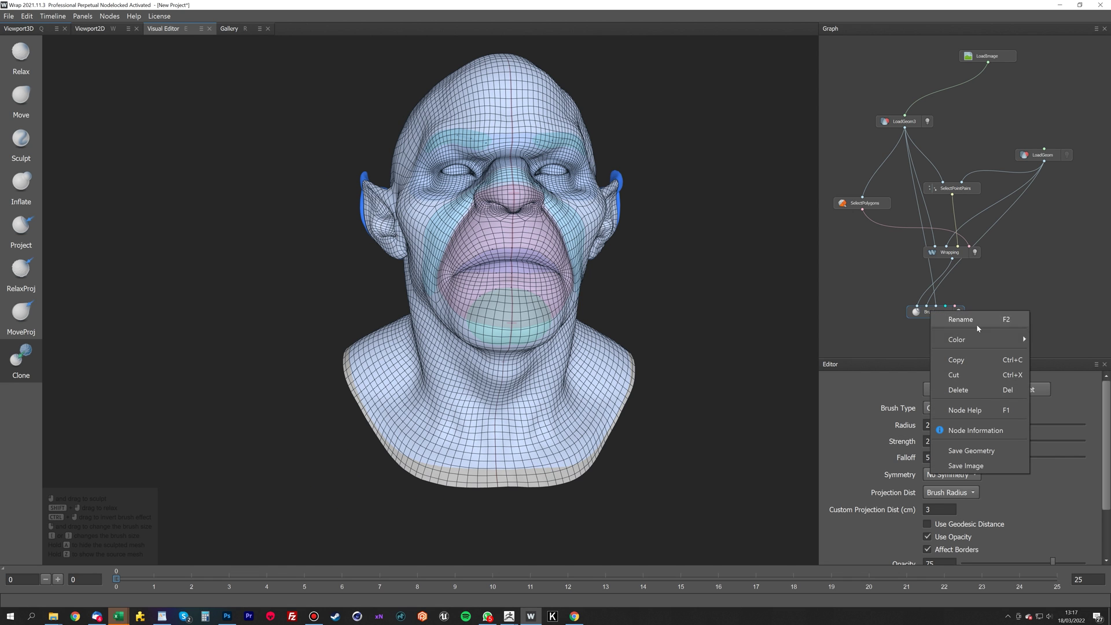
left_click(978, 428)
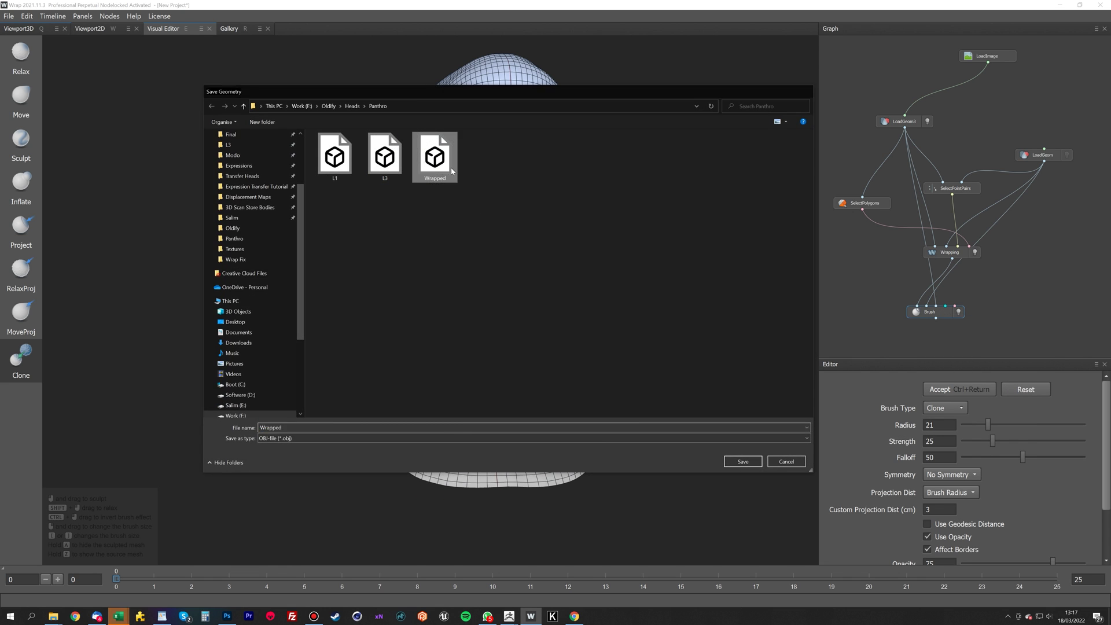
double_click(435, 156)
left_click(585, 329)
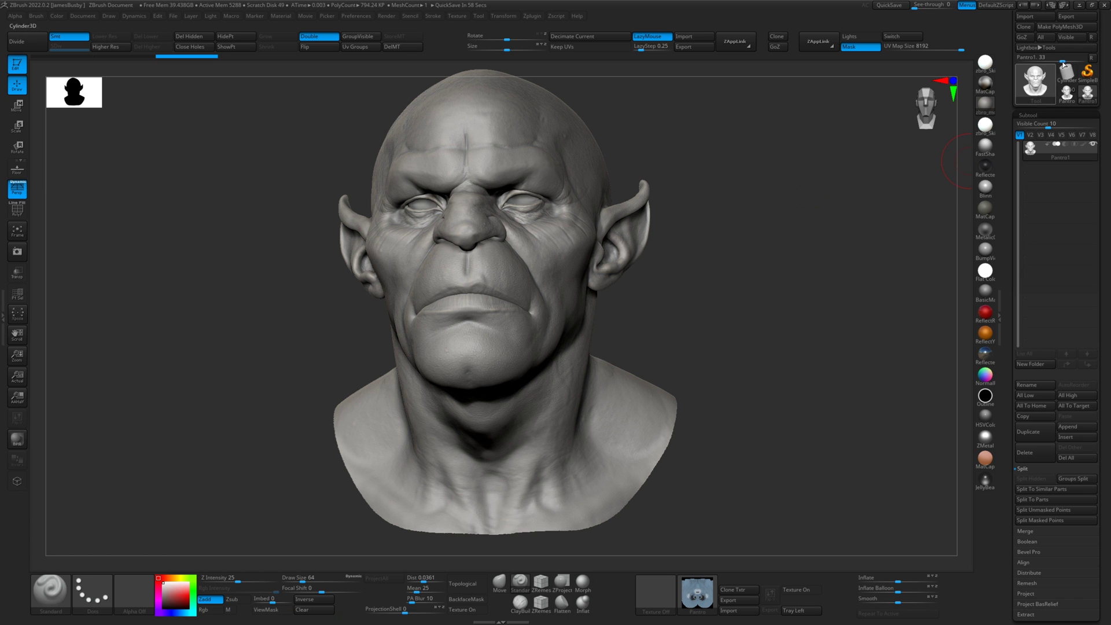
Switch to ZBrush, insert a cylinder as a new subtool and replace it by importing the Wrapped mesh from the Panthro folder
left_click(1068, 437)
left_click(818, 445)
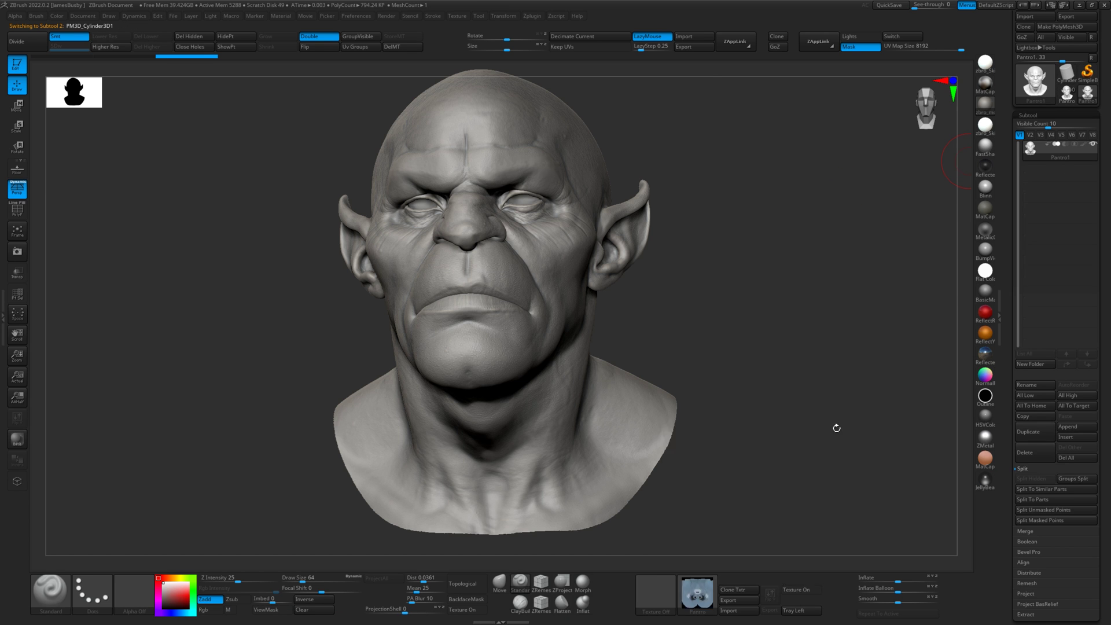
left_click(1038, 72)
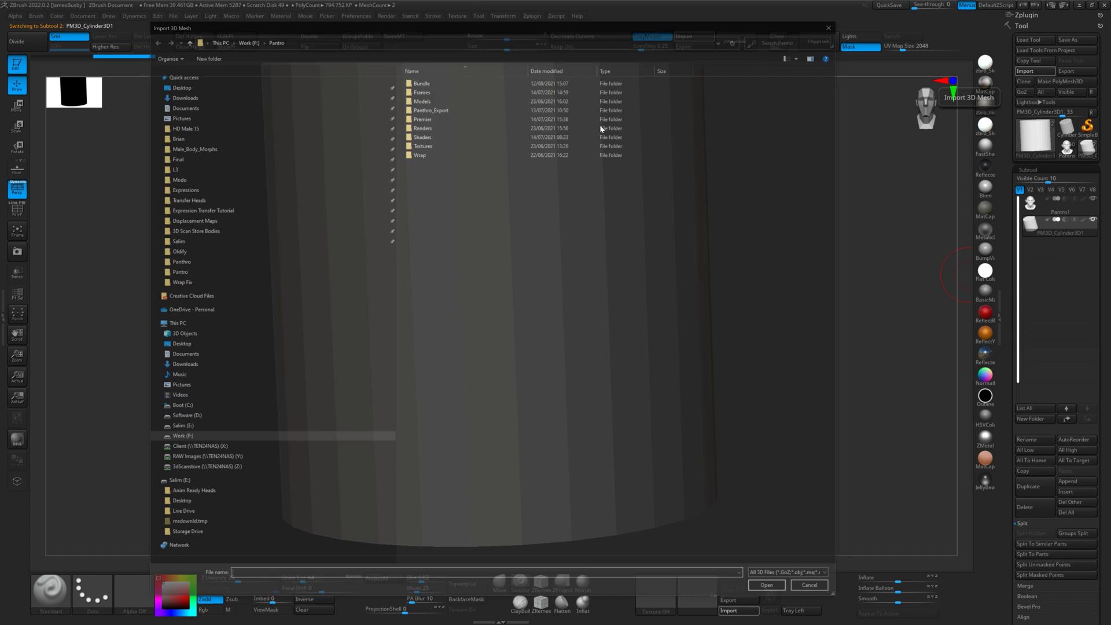
left_click(209, 262)
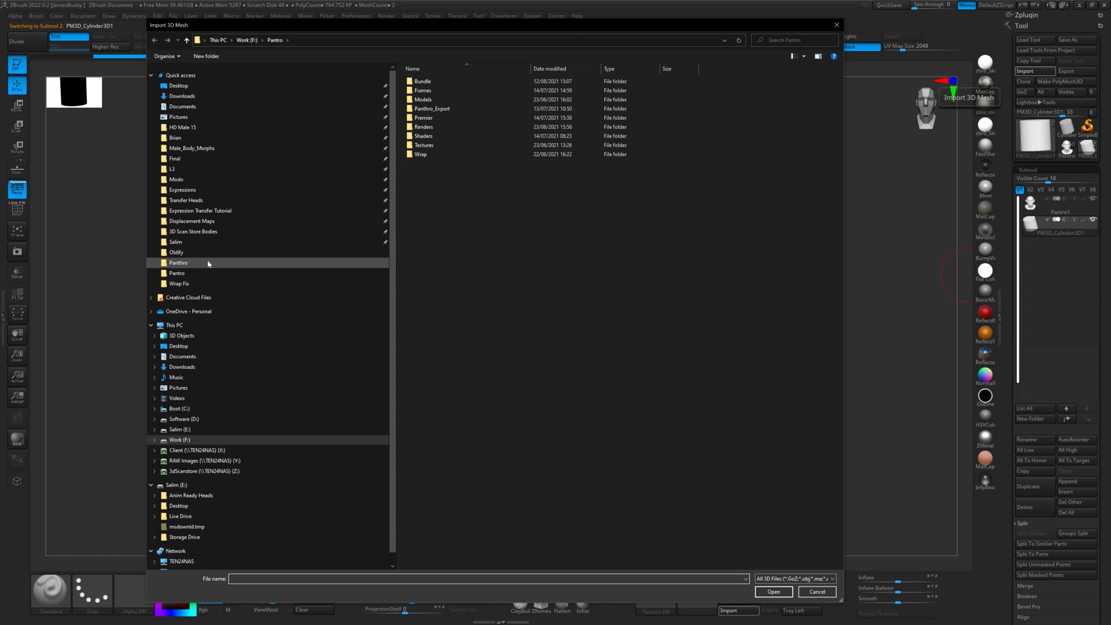
double_click(523, 93)
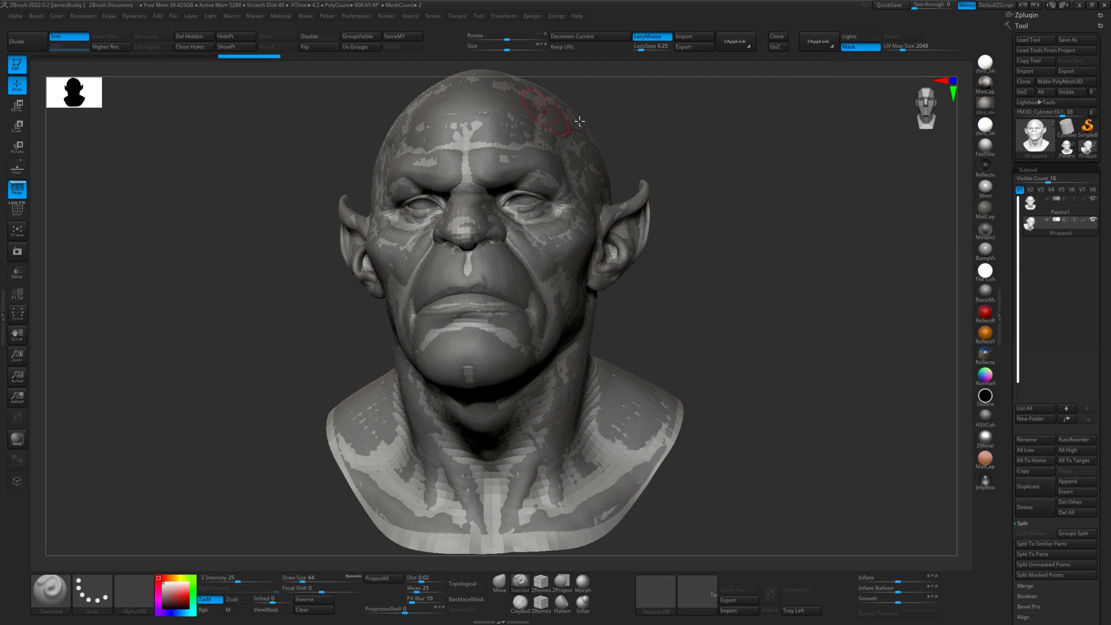
Hide the Pantro1 sculpt to inspect the imported wrapped mesh alone, and show the sculpt again
left_click(1094, 200)
left_click_drag(811, 243, 838, 239)
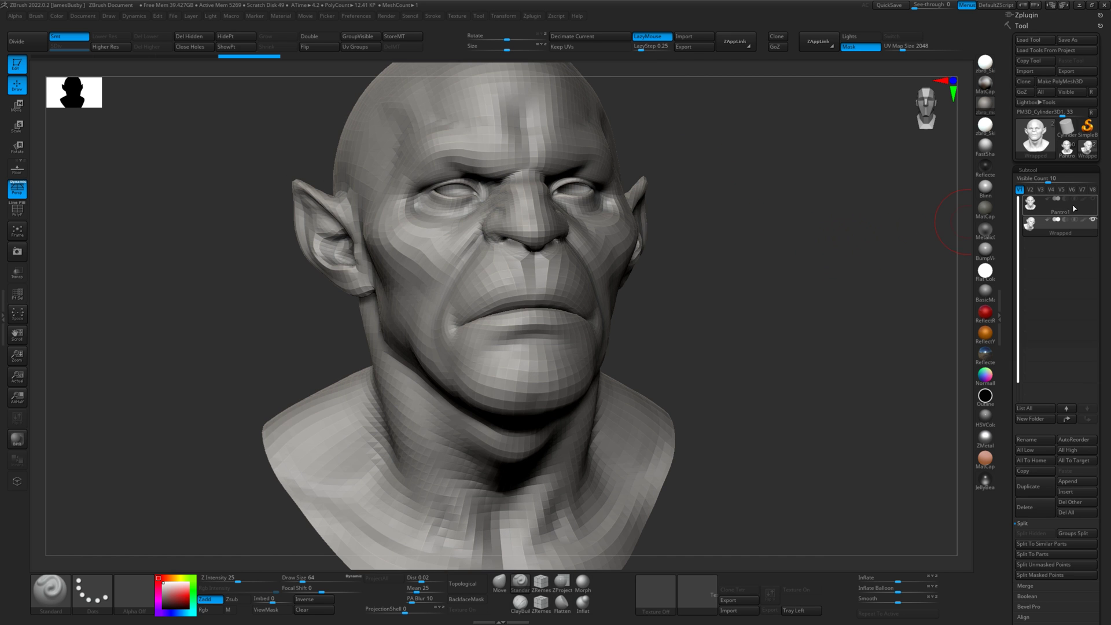
left_click(1094, 199)
Pull the wrapped mesh's right ear onto the sculpt's pointed ear with the Move brush, comparing the last edits
mouse_move(785, 243)
left_mouse_down()
mouse_move(802, 237)
mouse_move(801, 263)
mouse_move(799, 244)
mouse_move(548, 224)
left_mouse_up()
key("b")
key("m")
key("v")
left_click_drag(336, 188, 329, 176)
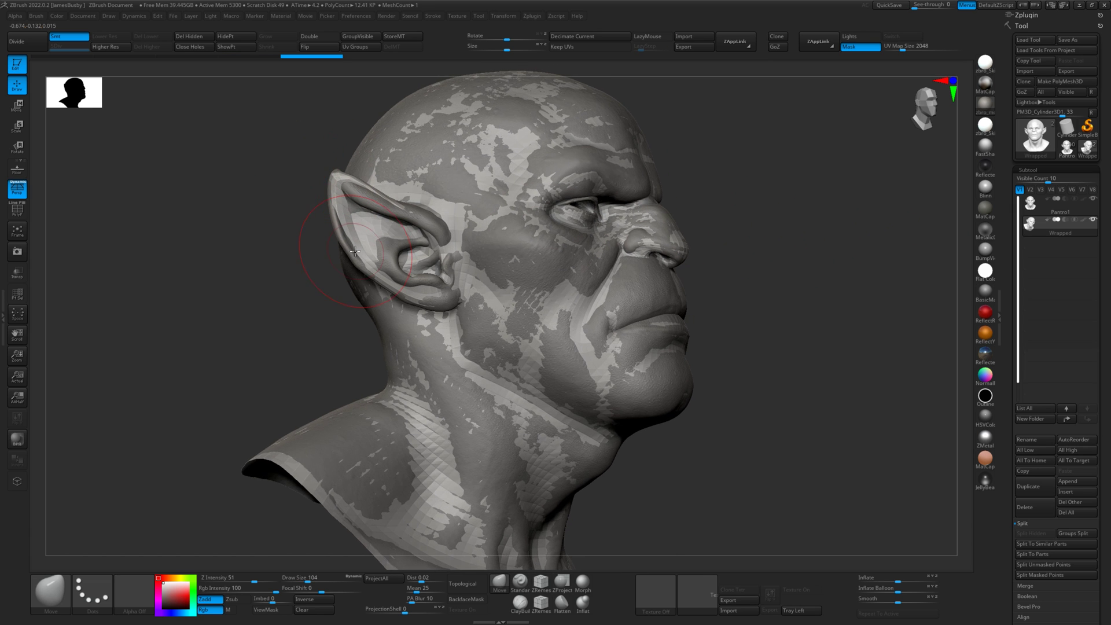
left_click_drag(344, 242, 348, 237)
right_click_drag(348, 238, 533, 217)
left_click_drag(347, 245, 354, 229)
mouse_move(371, 167)
left_mouse_down()
mouse_move(327, 170)
mouse_move(315, 189)
mouse_move(345, 152)
mouse_move(342, 195)
left_mouse_up()
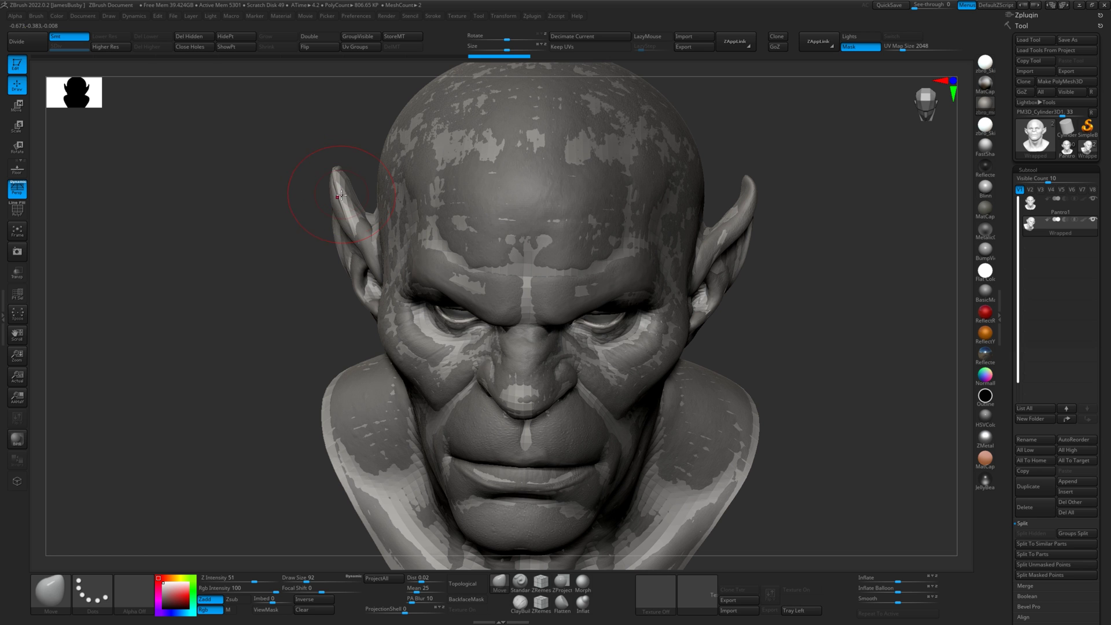
key("ctrl+shift+z")
key("ctrl+z")
key("ctrl+shift+z")
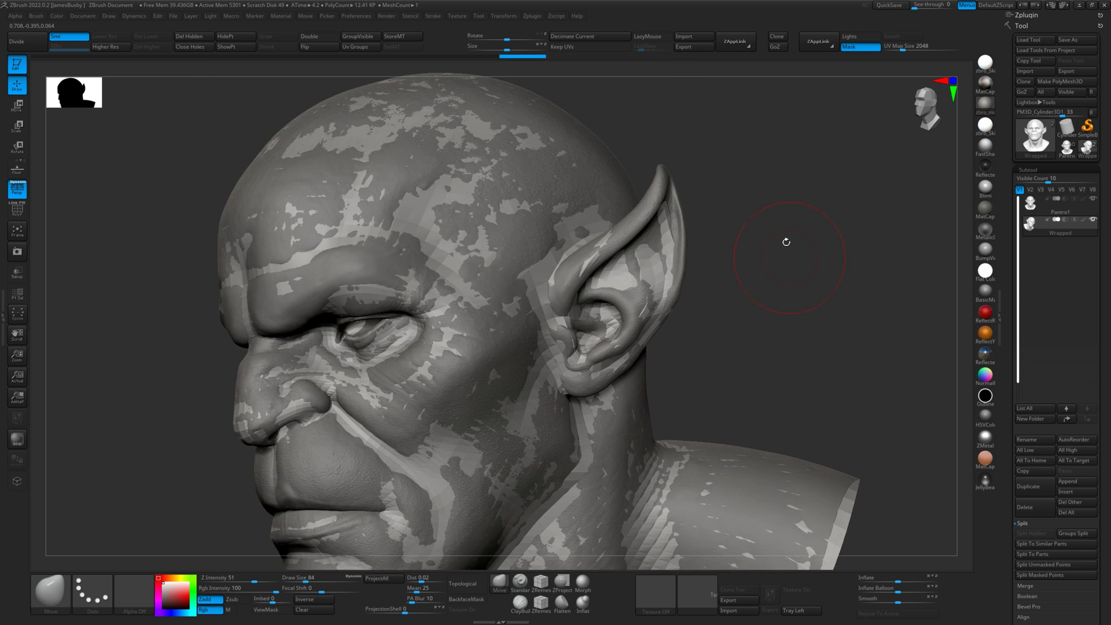
Enable topological masking for the Move brush and fit the wrapped mesh's pointed ear tip and rear rim to the sculpt
left_click_drag(787, 242, 778, 203)
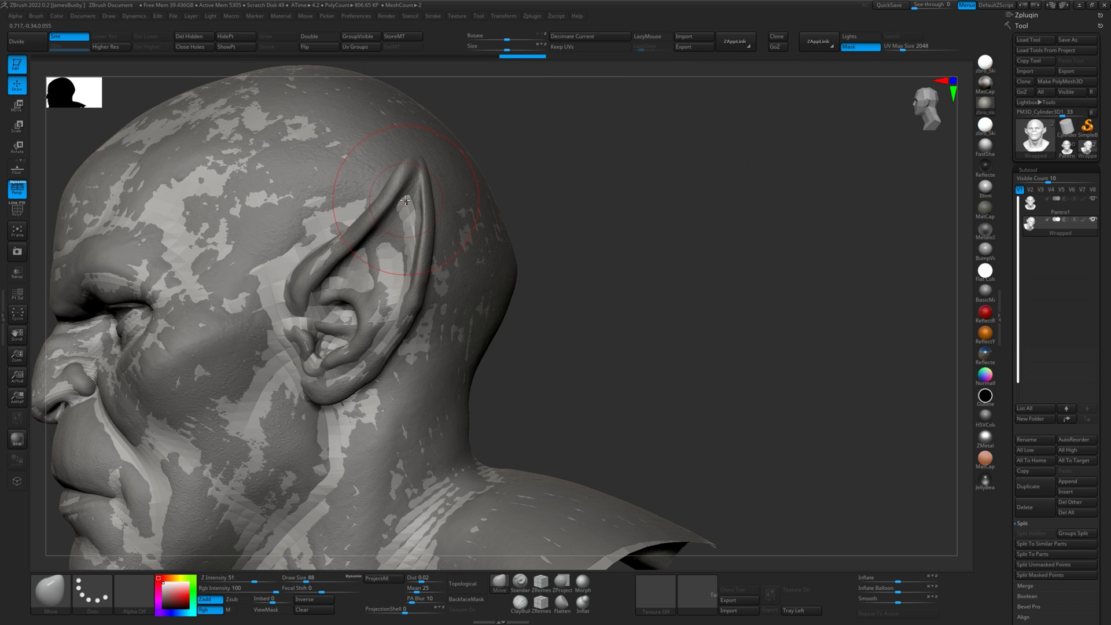
left_click(463, 590)
left_click_drag(405, 193, 411, 180)
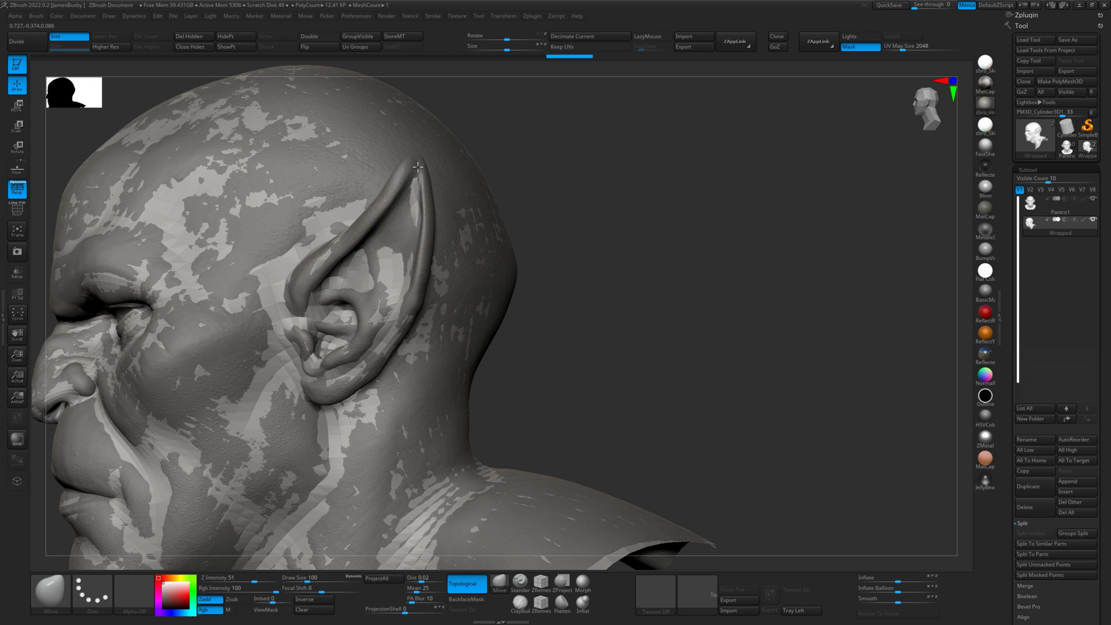
left_click_drag(484, 124, 425, 232)
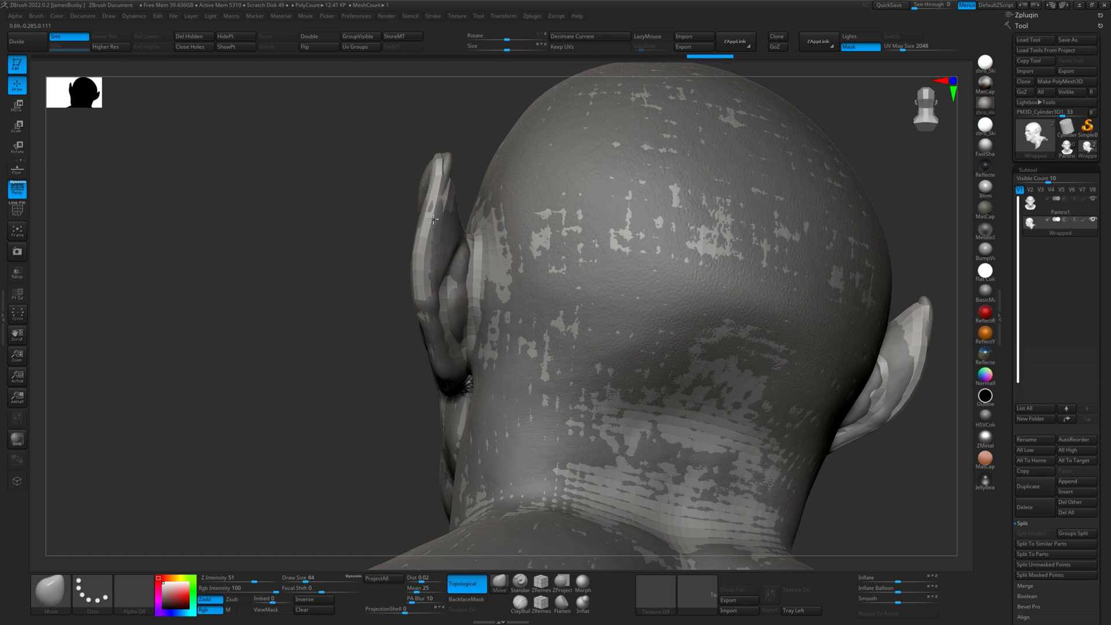
left_click_drag(379, 201, 423, 211)
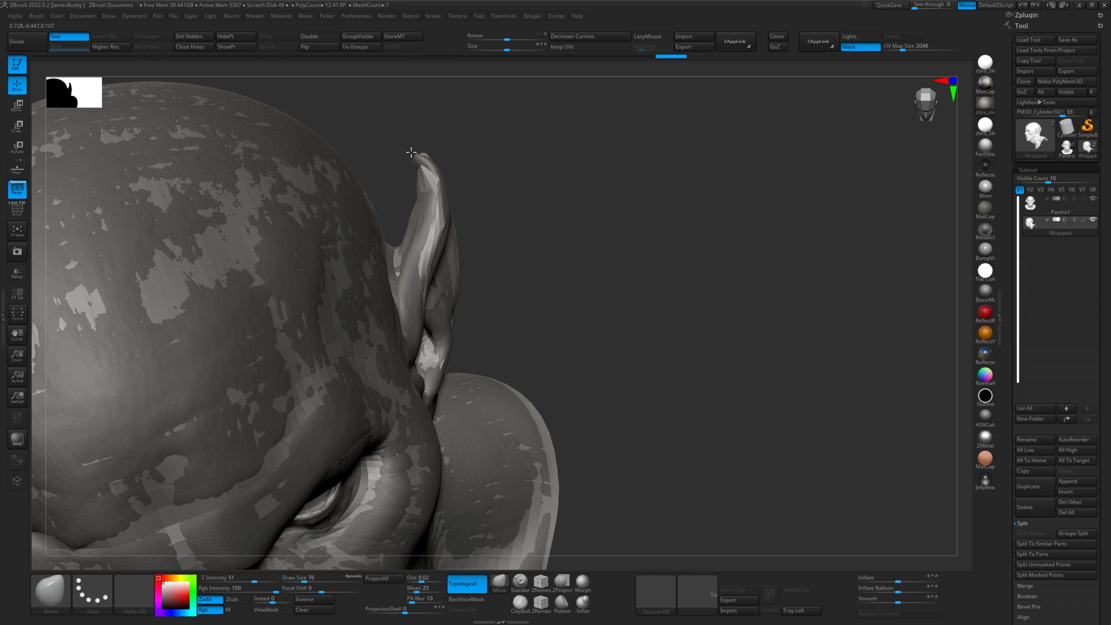
left_click_drag(474, 208, 568, 241)
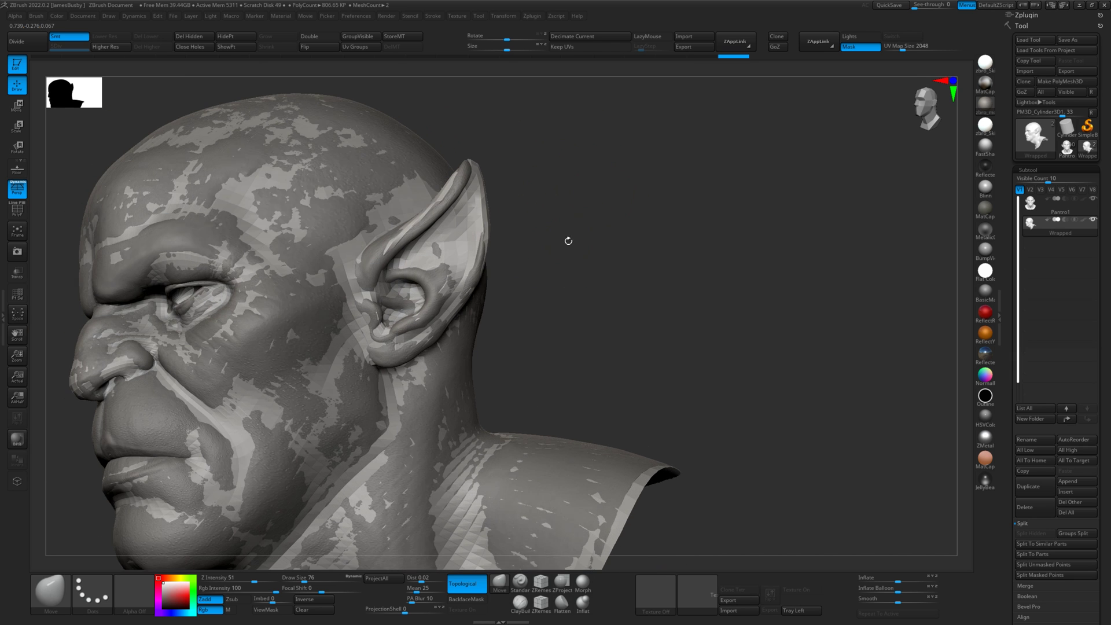
Subdivide the wrapped mesh to level 2, compare it with the Pantro1 sculpt and store a morph target
left_click_drag(770, 151, 779, 272)
key("ctrl+d")
left_click(1094, 200)
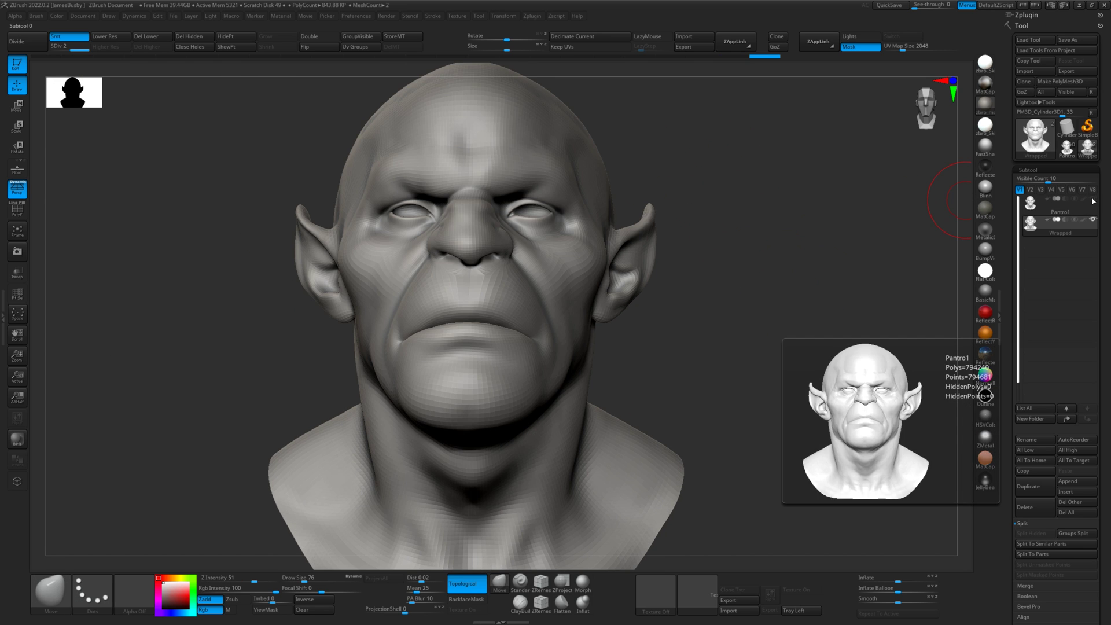
left_click(1094, 200)
scroll(1081, 484, "down", 3)
left_click(402, 36)
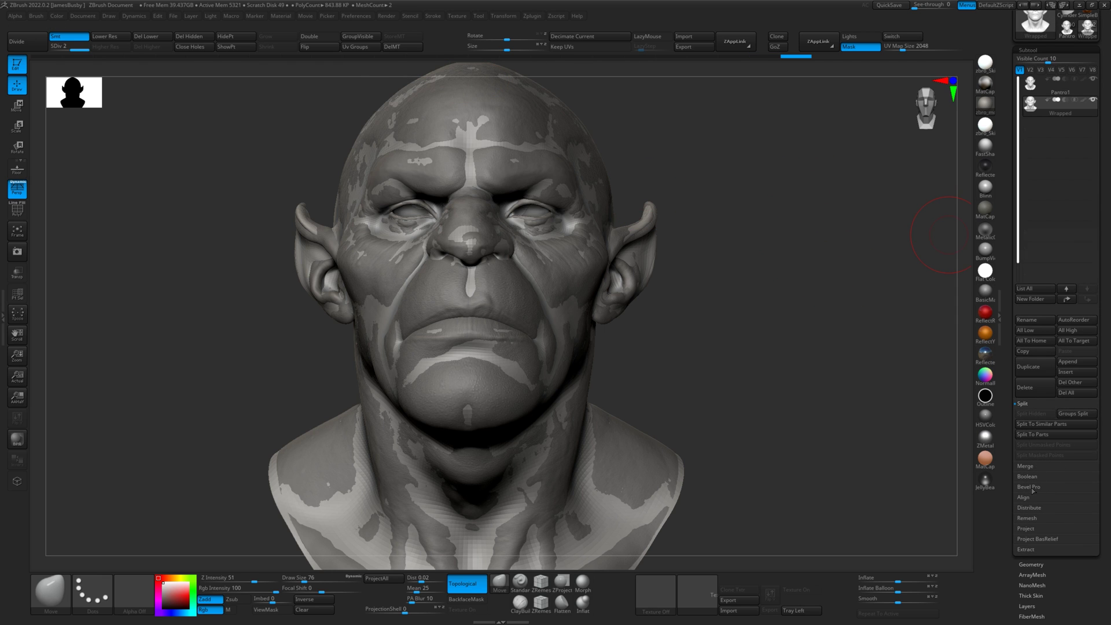
Project the Pantro1 sculpt's details onto the wrapped mesh and compare the two subtools
left_click(1026, 528)
left_click(1036, 486)
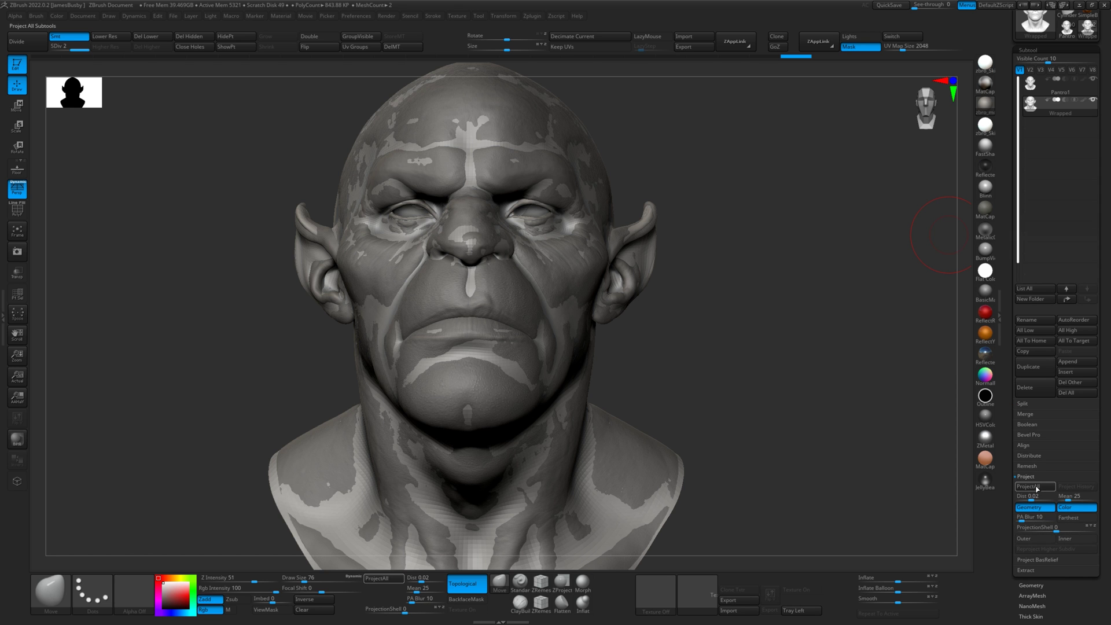
left_click(1060, 84)
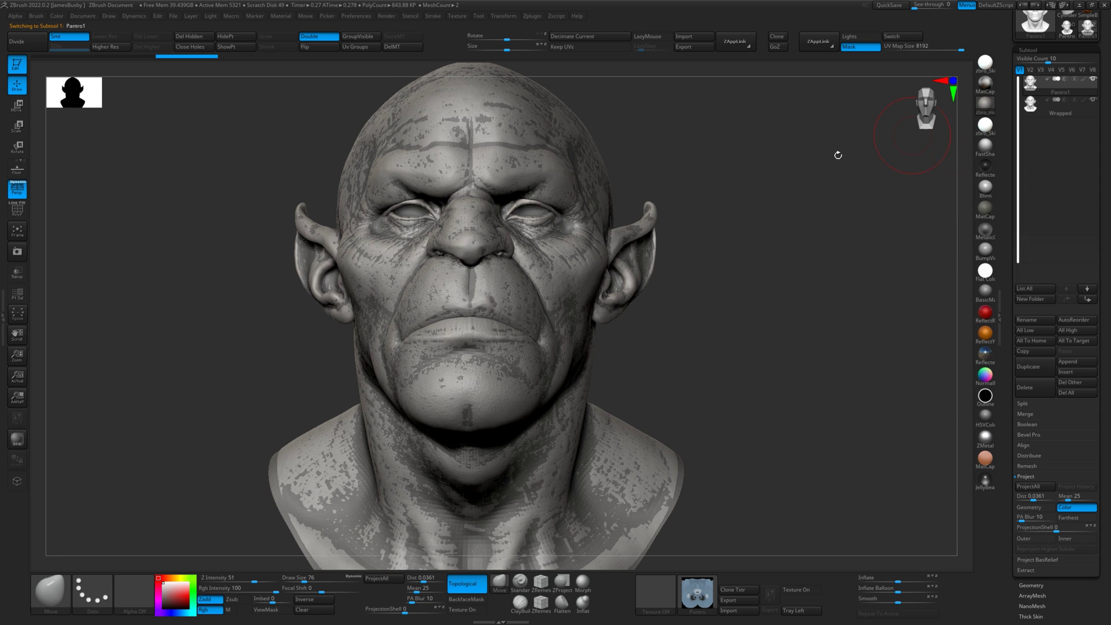
right_click_drag(759, 191, 811, 173, "ctrl")
left_click(1035, 108)
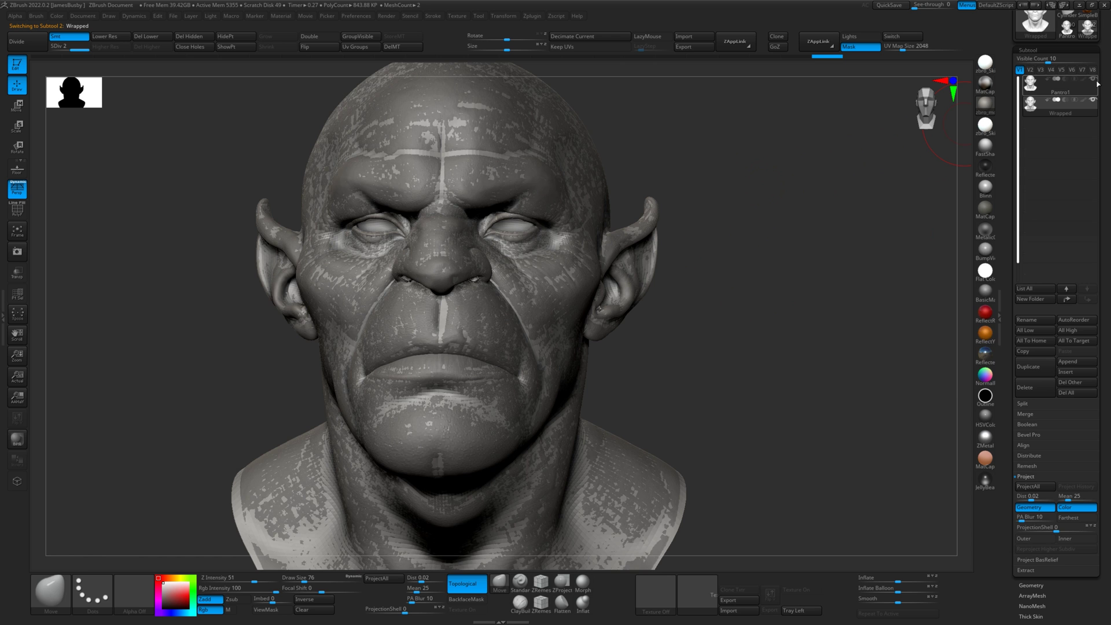
Hide the Pantro1 sculpt and apply a Smooth deformation to the projected wrapped mesh
left_click(1093, 79)
left_click_drag(829, 164, 615, 233)
left_click_drag(724, 188, 740, 413)
left_click_drag(899, 600, 917, 601)
left_click_drag(872, 281, 866, 283)
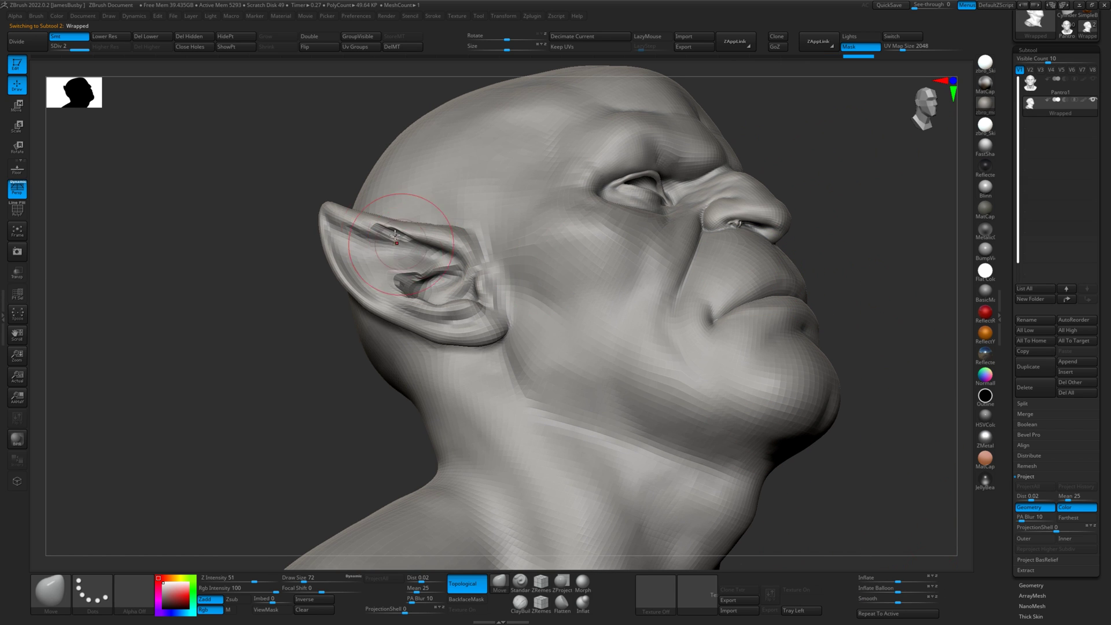
Smooth the projection artifacts inside the creature's right ear and adjust its inner folds with the Move brush
key("b")
key("s")
key("t")
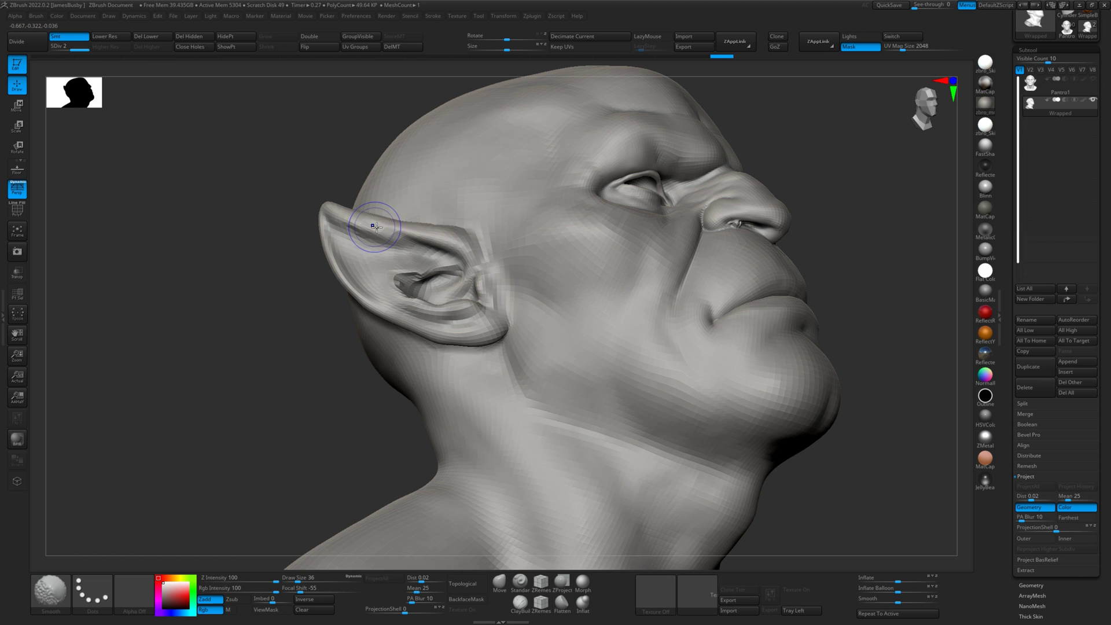
left_click_drag(403, 278, 412, 268, "shift")
left_click_drag(352, 166, 368, 168)
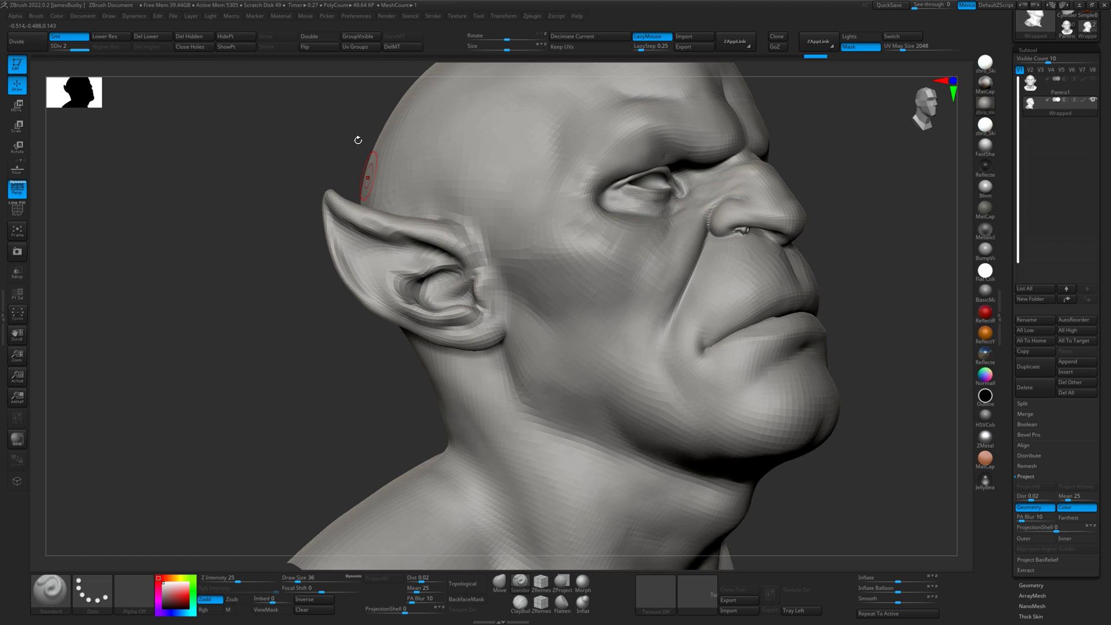
left_click_drag(345, 129, 353, 141)
key("b")
key("m")
key("v")
mouse_move(405, 289)
left_mouse_down()
mouse_move(427, 279)
mouse_move(402, 279)
mouse_move(415, 284)
left_mouse_up()
Smooth the rough projection artifacts in and around both nostrils from below
mouse_move(817, 165)
right_mouse_down()
mouse_move(828, 139)
mouse_move(672, 233)
right_mouse_up()
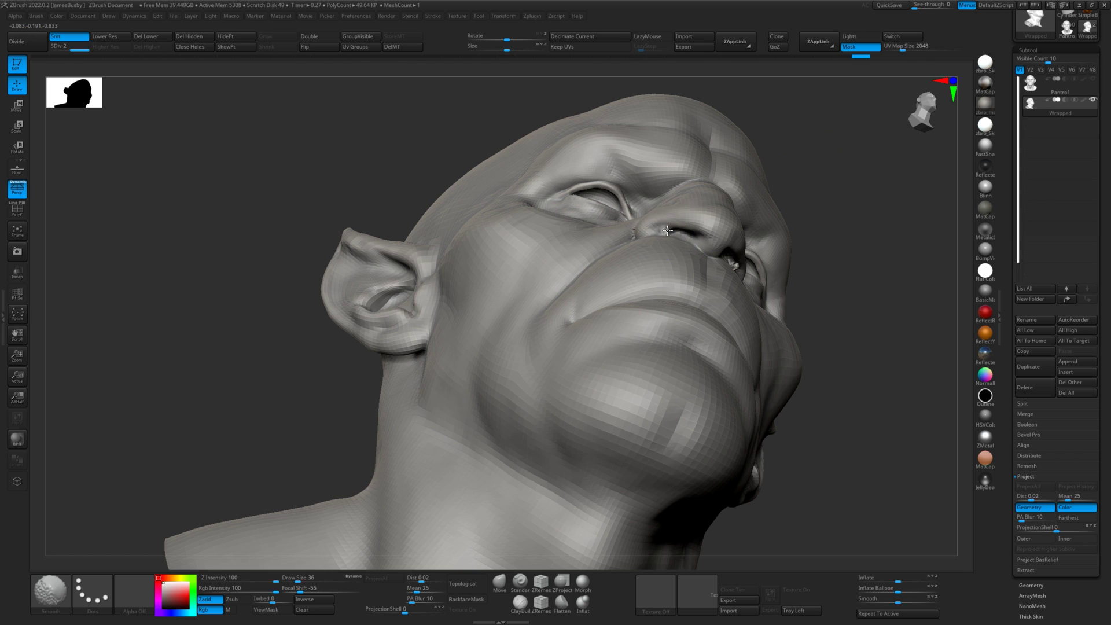
mouse_move(856, 208)
right_mouse_down()
mouse_move(742, 259)
mouse_move(863, 124)
mouse_move(766, 226)
right_mouse_up()
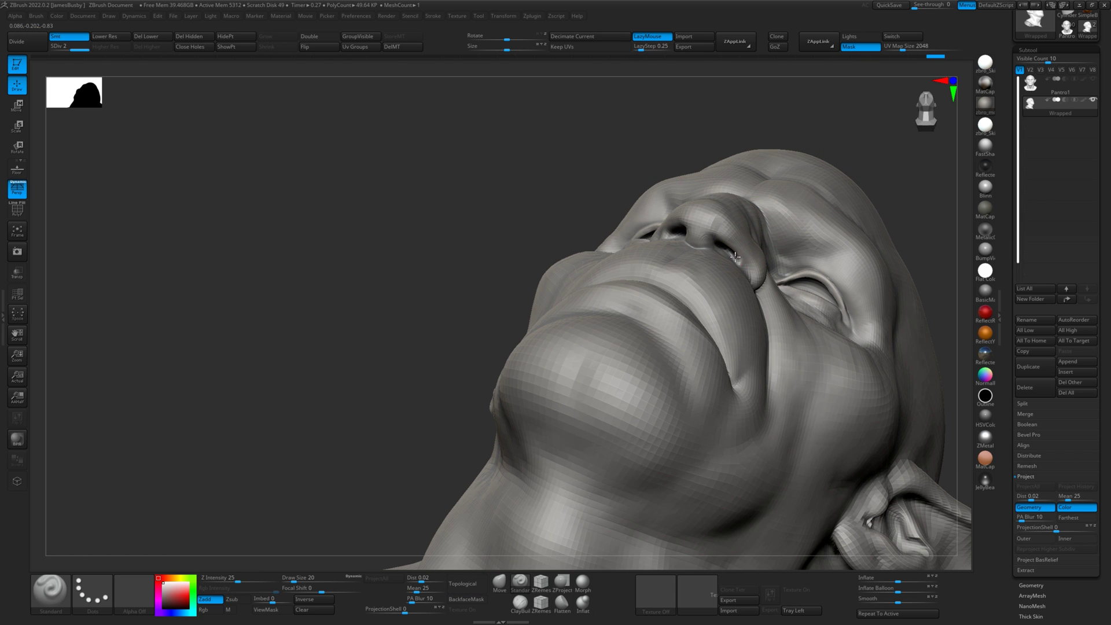
right_click_drag(775, 117, 673, 231)
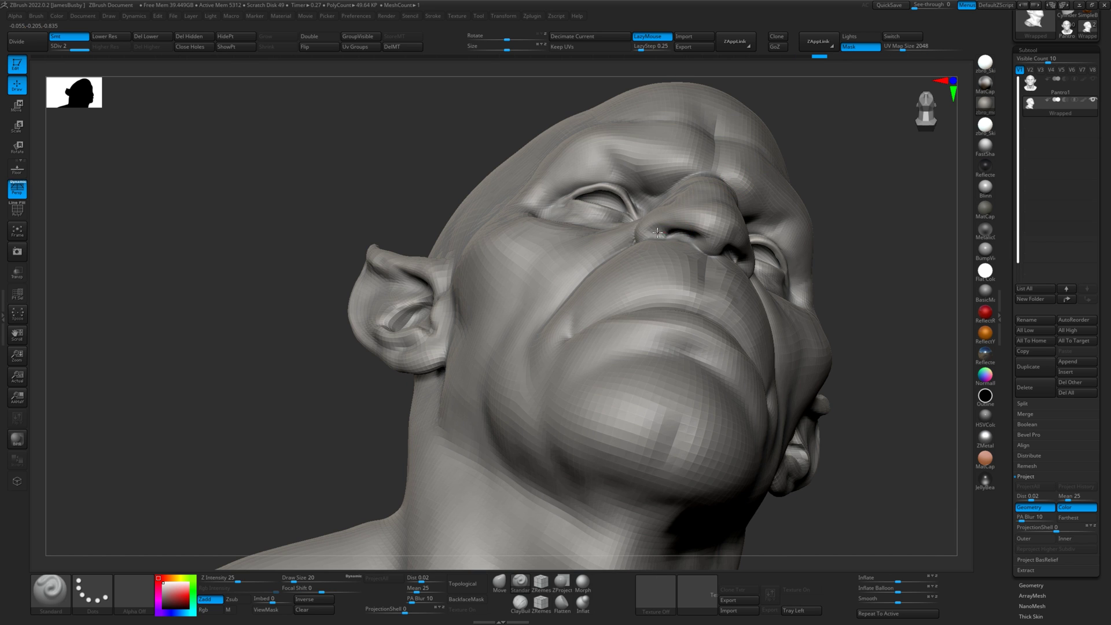
left_click_drag(670, 233, 658, 226, "shift")
Smooth the inside of the creature's left ear and adjust its inner fold with the Move brush
right_click_drag(869, 201, 688, 342)
mouse_move(688, 342)
left_mouse_down("shift")
mouse_move(689, 364)
mouse_move(667, 343)
mouse_move(689, 344)
mouse_move(670, 353)
left_mouse_up("shift")
key("b")
key("m")
key("v")
left_click_drag(670, 353, 661, 351)
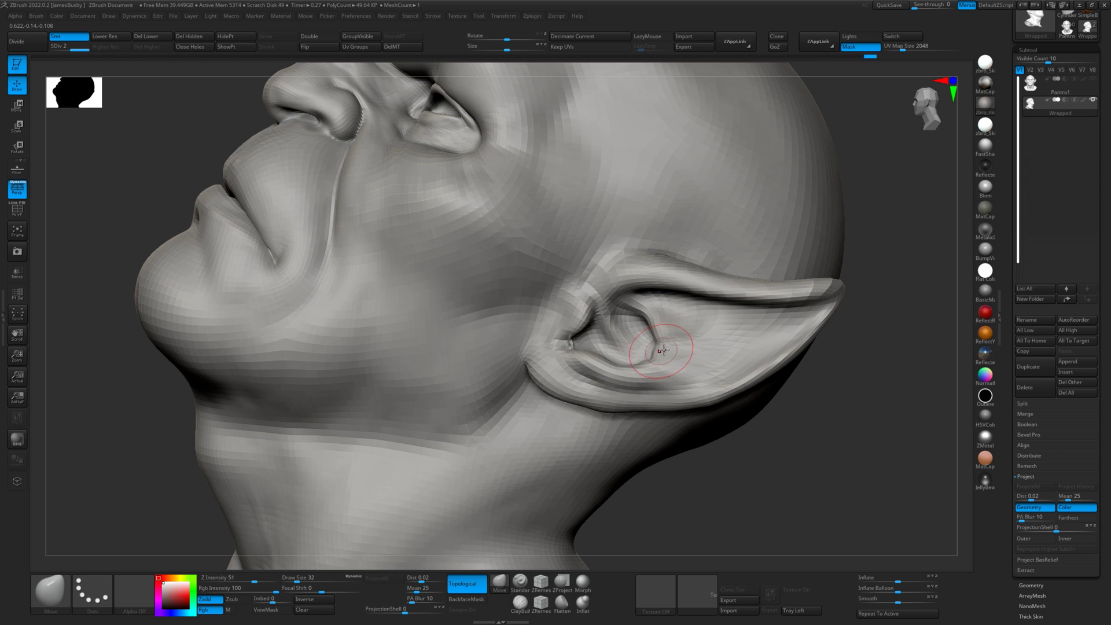
Isolate a small patch in the middle of the lower lip and grow the visible region around it
left_click_drag(854, 249, 799, 243)
mouse_move(260, 260)
left_mouse_down()
mouse_move(349, 293)
mouse_move(330, 279)
left_mouse_up()
mouse_move(587, 267)
left_mouse_down()
mouse_move(569, 264)
mouse_move(618, 249)
mouse_move(659, 271)
left_mouse_up()
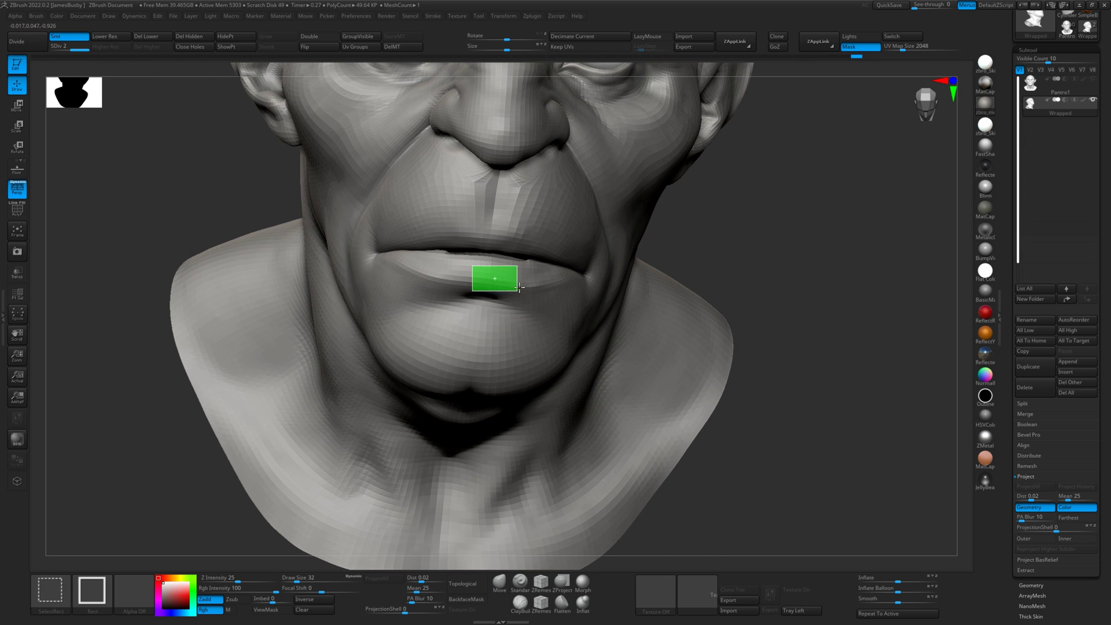
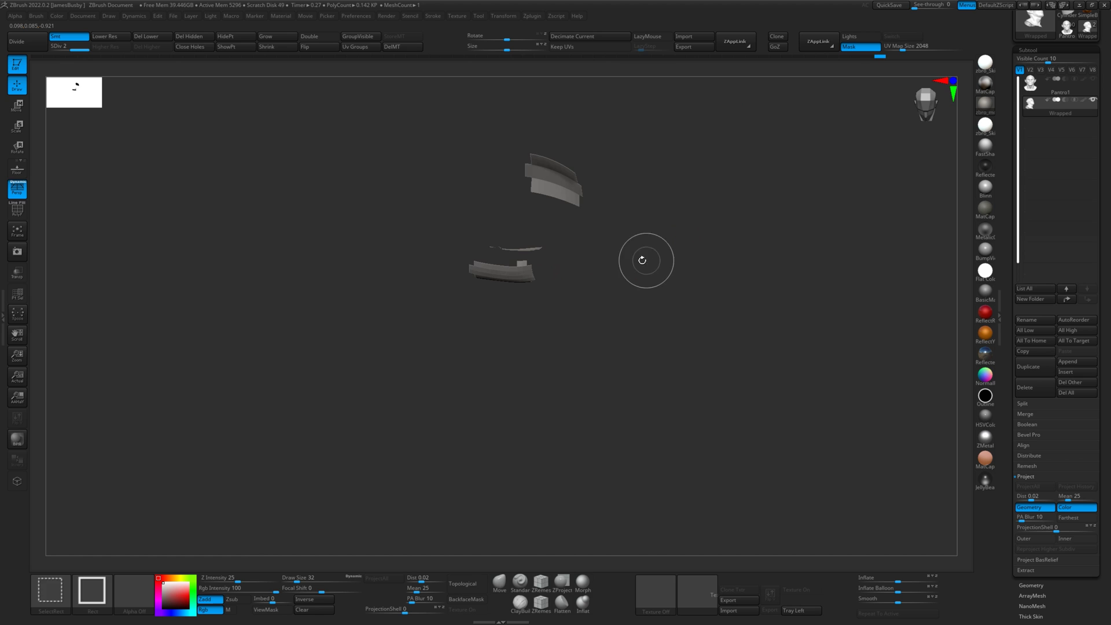
key("ctrl+shift+x")
key("ctrl+shift+x")
key("ctrl+shift+x")
key("ctrl+shift+x")
key("ctrl+shift+x")
key("ctrl+shift+x")
key("ctrl+shift+x")
key("ctrl+shift+x")
key("ctrl+shift+x")
key("ctrl+shift+x")
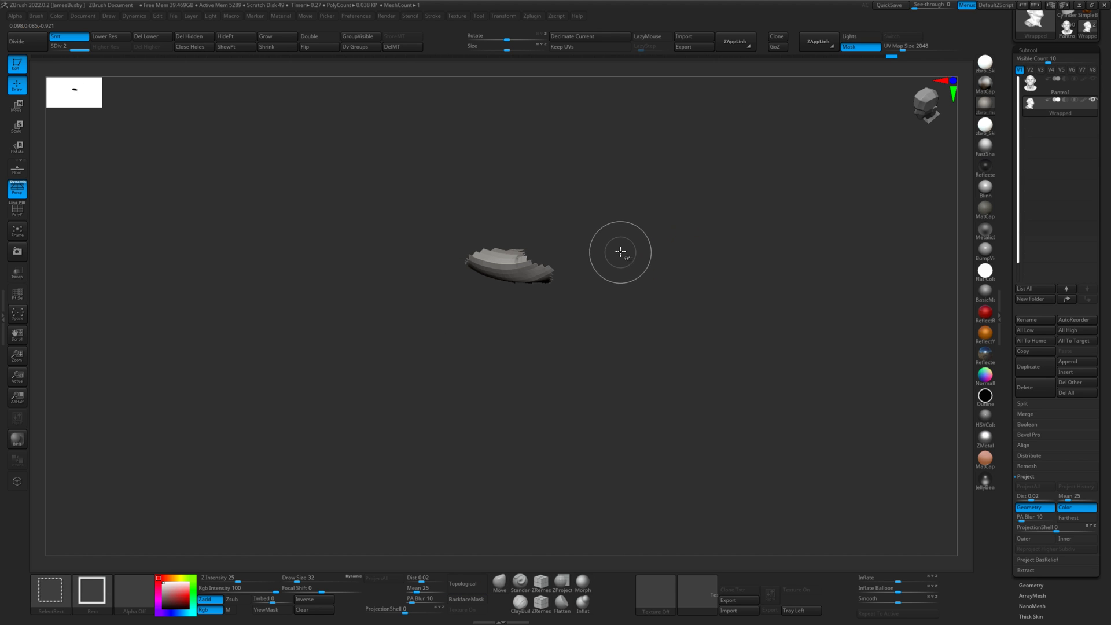
Grow the visible lip area further and smooth the jagged inner surface of the mouth
mouse_move(639, 197)
left_mouse_down("shift")
mouse_move(681, 239)
mouse_move(654, 242)
left_mouse_up("shift")
mouse_move(458, 246)
left_mouse_down("shift")
mouse_move(522, 260)
mouse_move(471, 228)
left_mouse_up("shift")
key("ctrl+shift+x")
key("ctrl+shift+x")
key("ctrl+shift+x")
key("ctrl+shift+x")
key("ctrl+shift+x")
key("ctrl+shift+x")
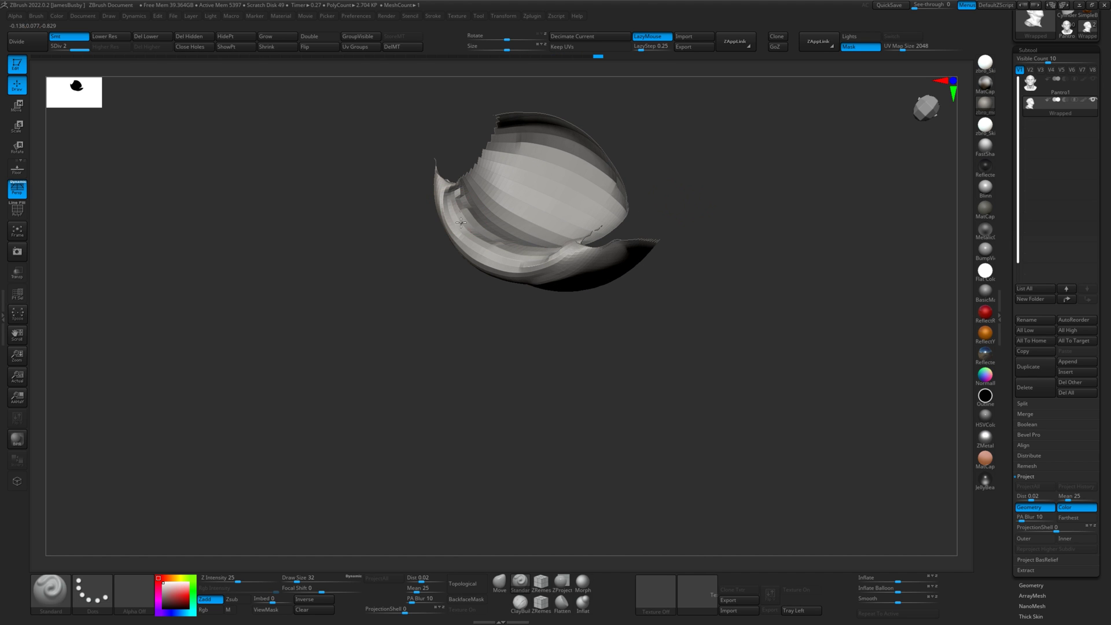
mouse_move(474, 204)
left_mouse_down("shift")
mouse_move(453, 194)
mouse_move(483, 245)
mouse_move(443, 213)
left_mouse_up("shift")
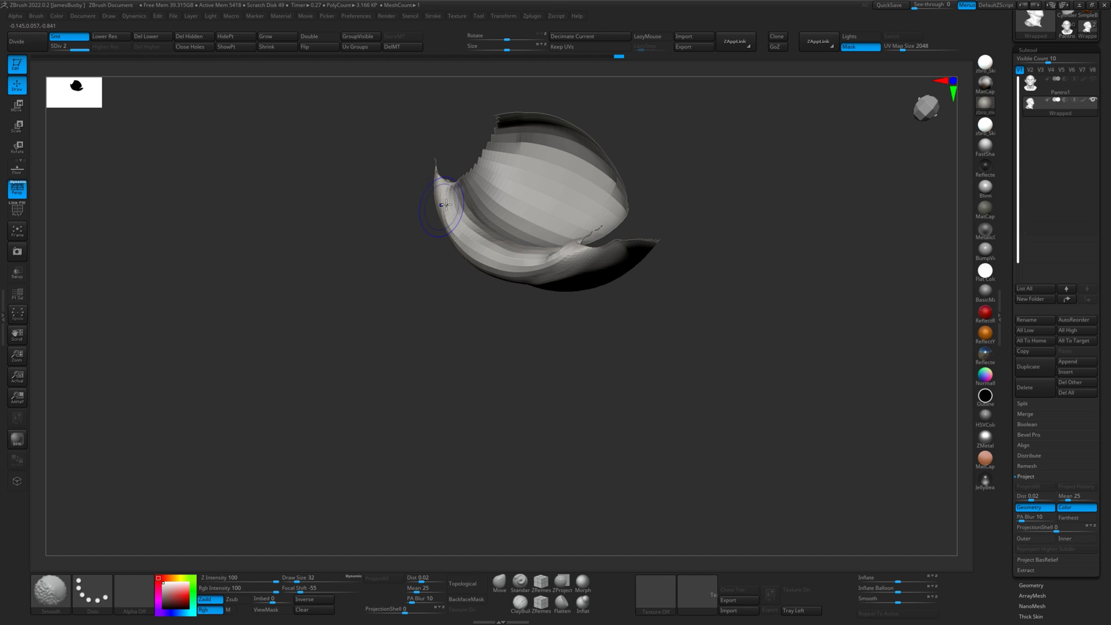
Show the whole wrapped mesh again from the front and subdivide it to level 3
left_click_drag(496, 354, 727, 176)
left_click(727, 176, "ctrl+shift")
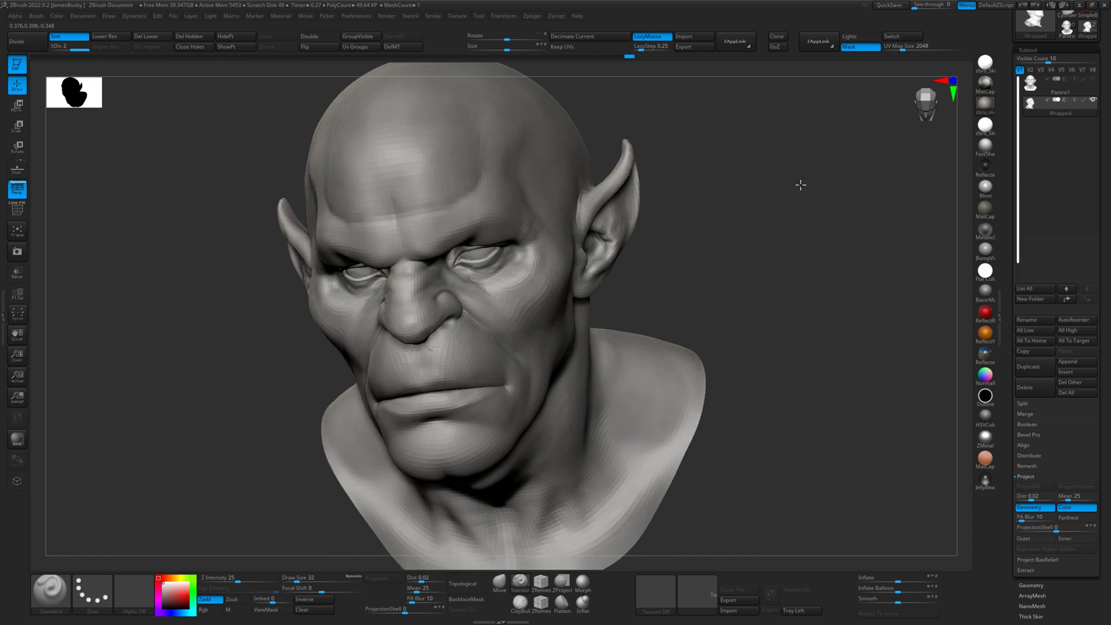
left_click_drag(799, 185, 794, 193, "shift")
key("ctrl")
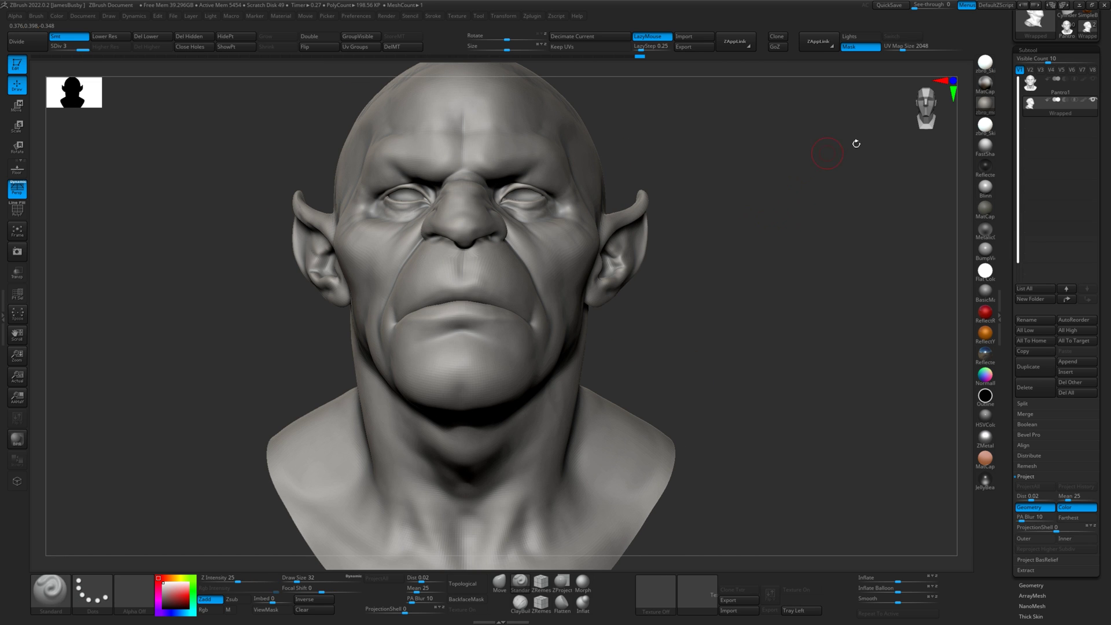
Show the Pantro1 sculpt and project its details onto the level 3 mesh, checking the left ear
left_click(1092, 79)
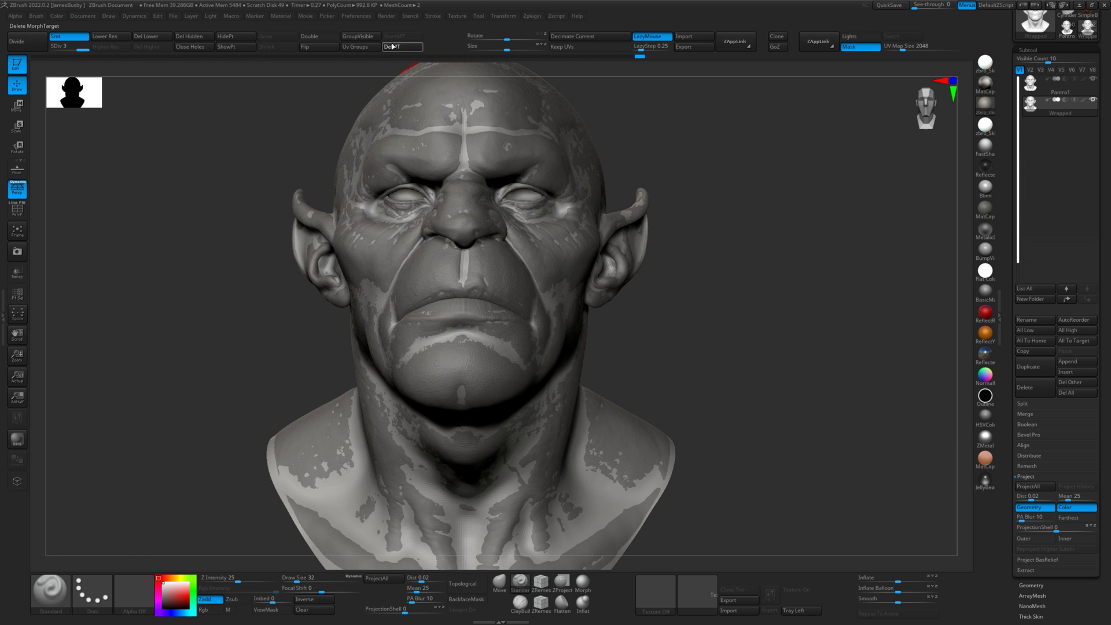
left_click(1038, 488)
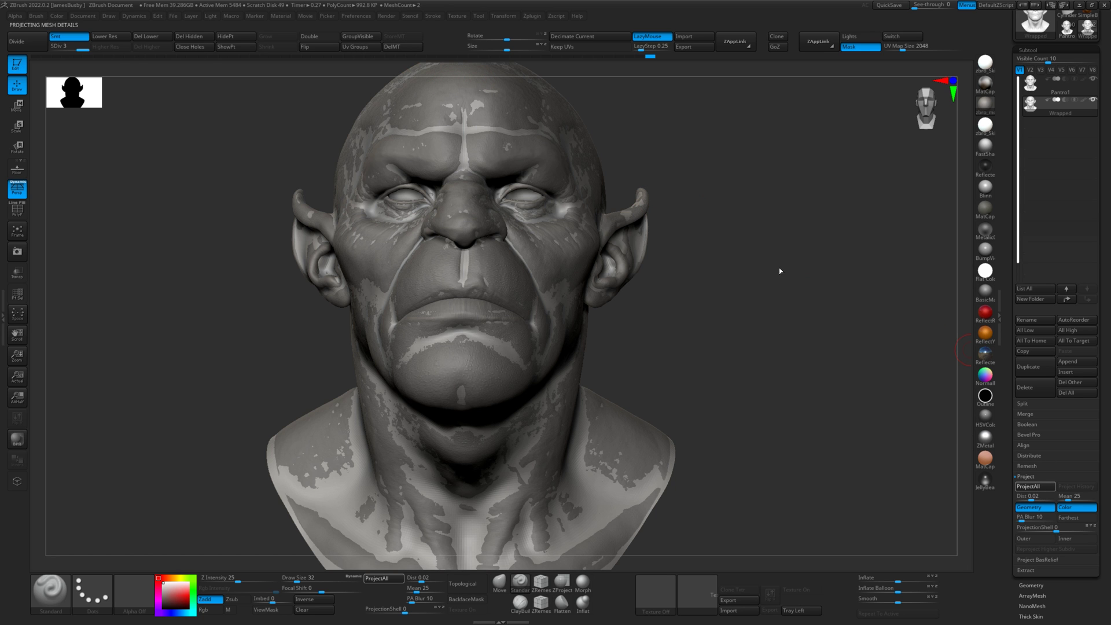
mouse_move(736, 213)
left_mouse_down()
mouse_move(662, 251)
mouse_move(570, 262)
left_mouse_up()
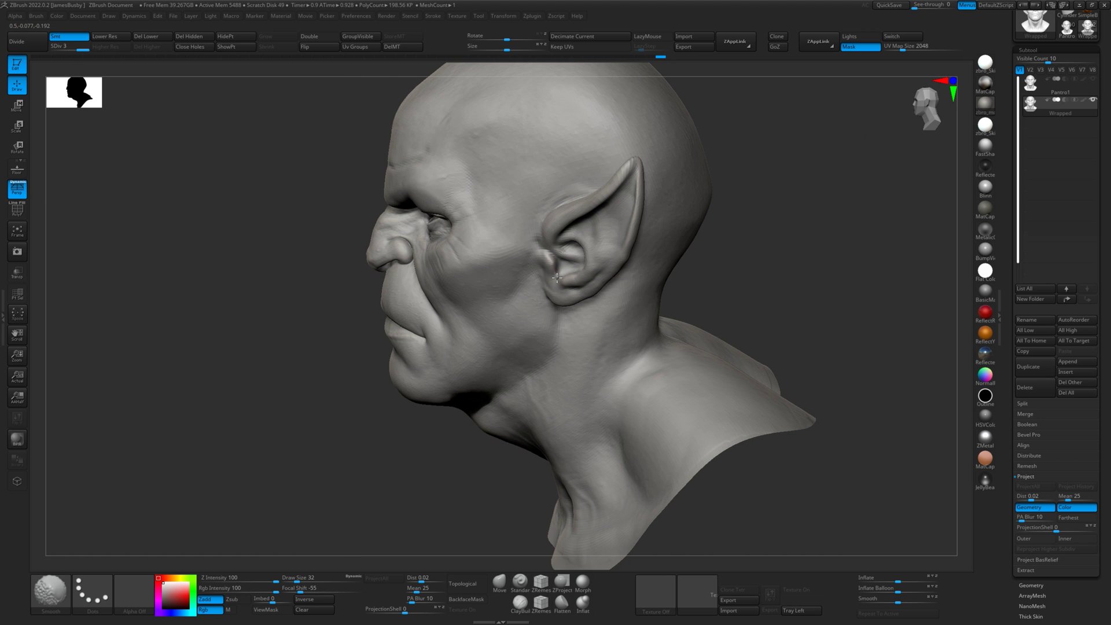
mouse_move(736, 249)
left_mouse_down()
mouse_move(762, 245)
mouse_move(724, 276)
left_mouse_up()
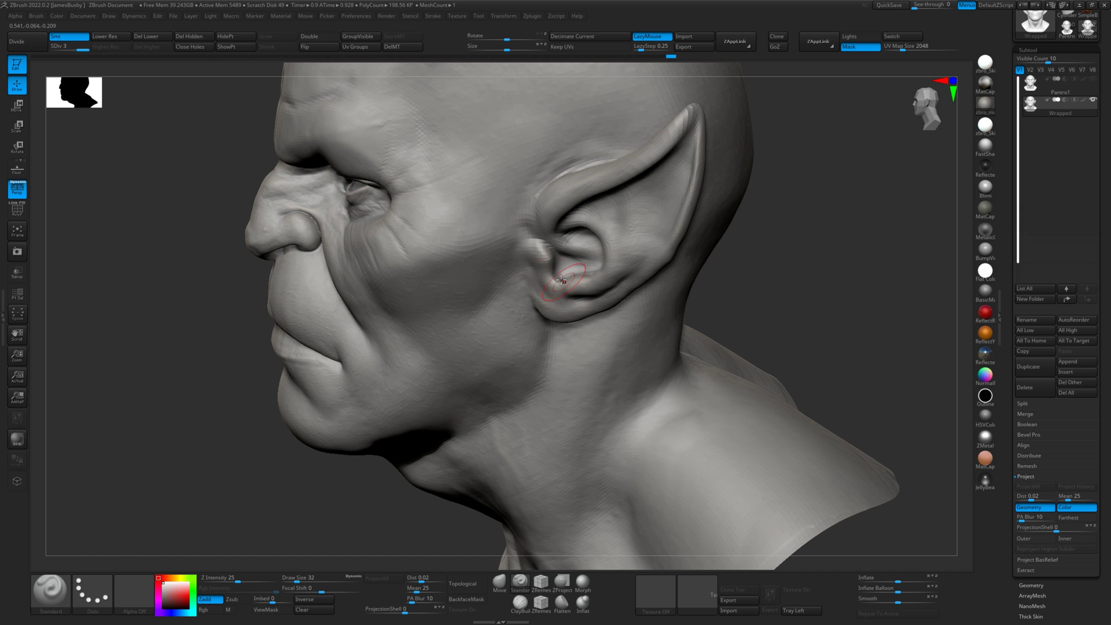
Show the Pantro1 sculpt over the wrapped mesh to compare both ears and the face
left_click(1093, 79)
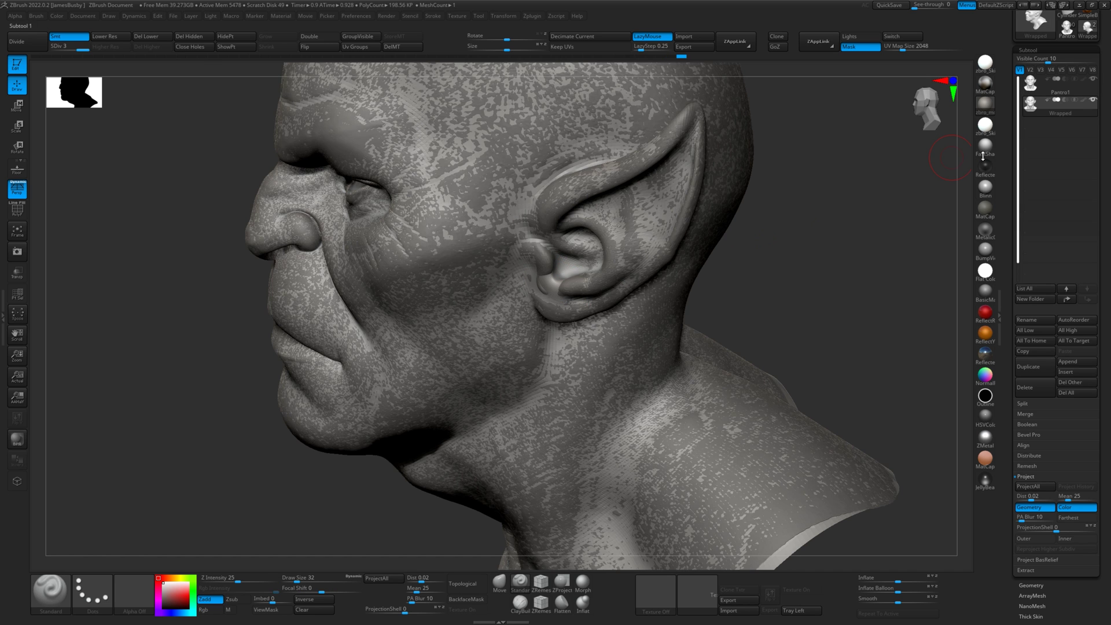
left_click_drag(884, 218, 795, 236)
mouse_move(553, 261)
right_mouse_down()
mouse_move(720, 293)
mouse_move(553, 285)
right_mouse_up()
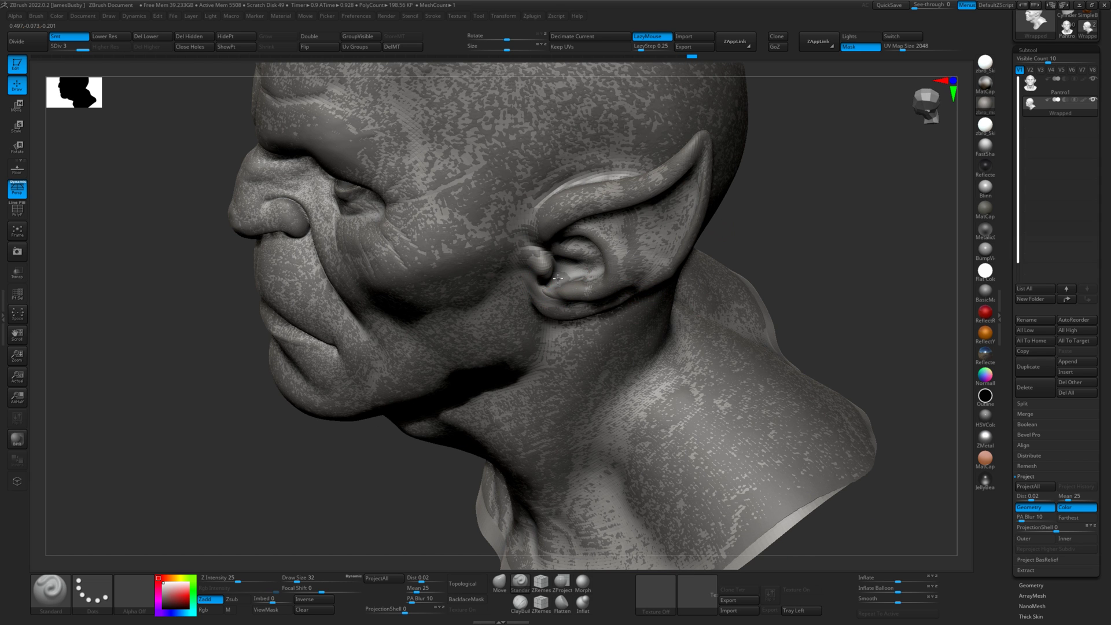
mouse_move(582, 289)
right_mouse_down()
mouse_move(789, 216)
mouse_move(724, 243)
mouse_move(440, 304)
right_mouse_up()
left_click_drag(437, 303, 394, 330)
right_click_drag(406, 321, 440, 255, "ctrl")
Hide the sculpt, apply a Smooth deformation to the wrapped mesh and subdivide it to level 4
left_click(1093, 80)
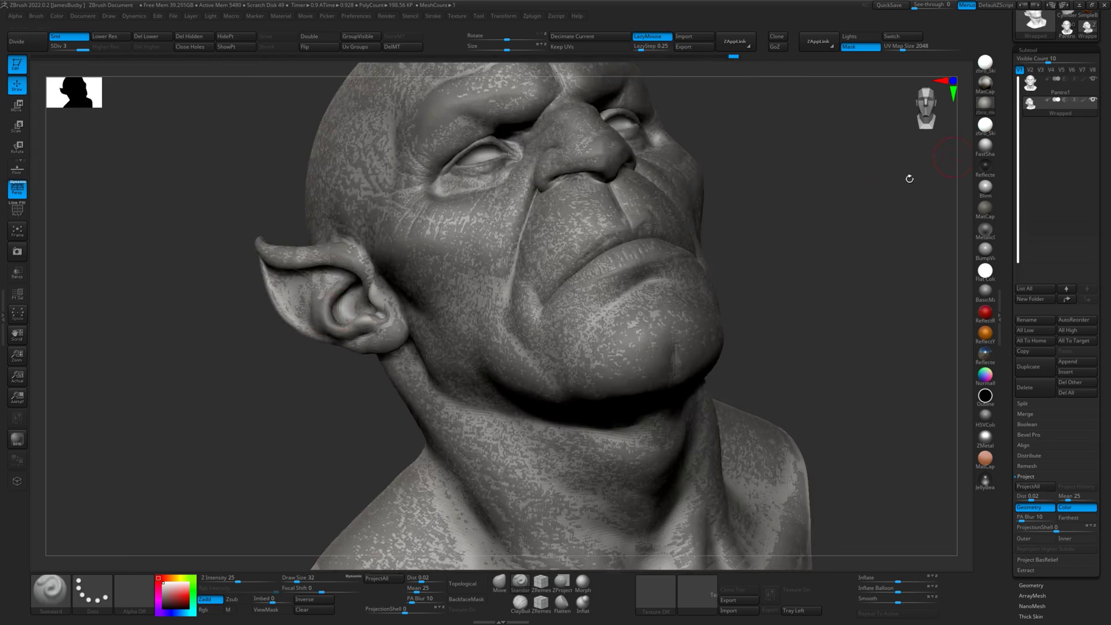
left_click_drag(899, 599, 948, 599)
key("d")
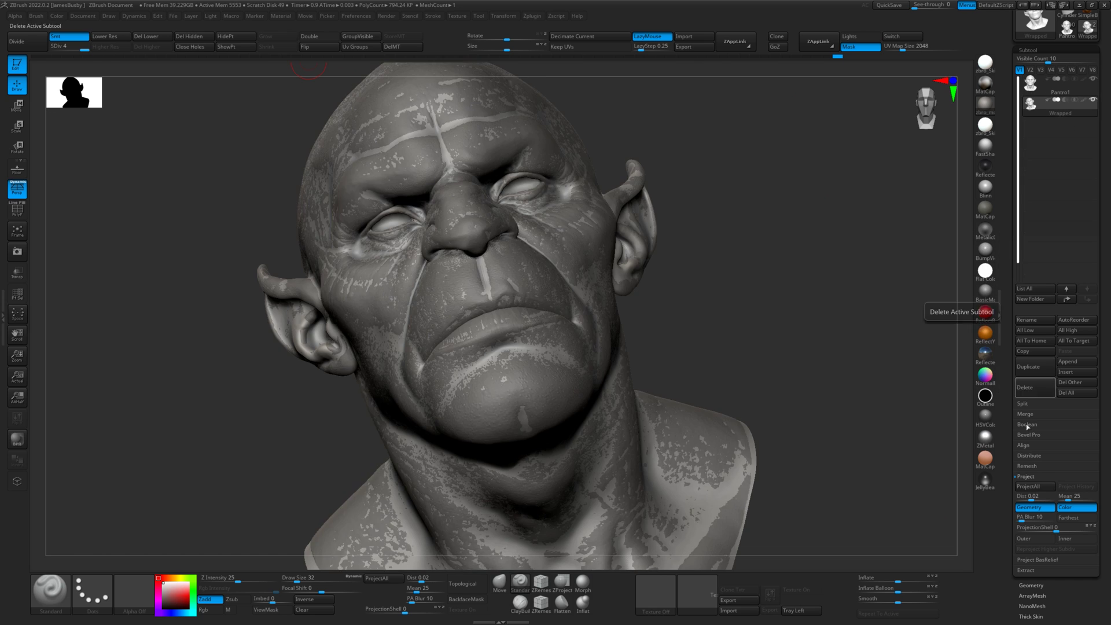
Project the Pantro1 details onto the level 4 mesh and subdivide it to level 5
left_click(1094, 79)
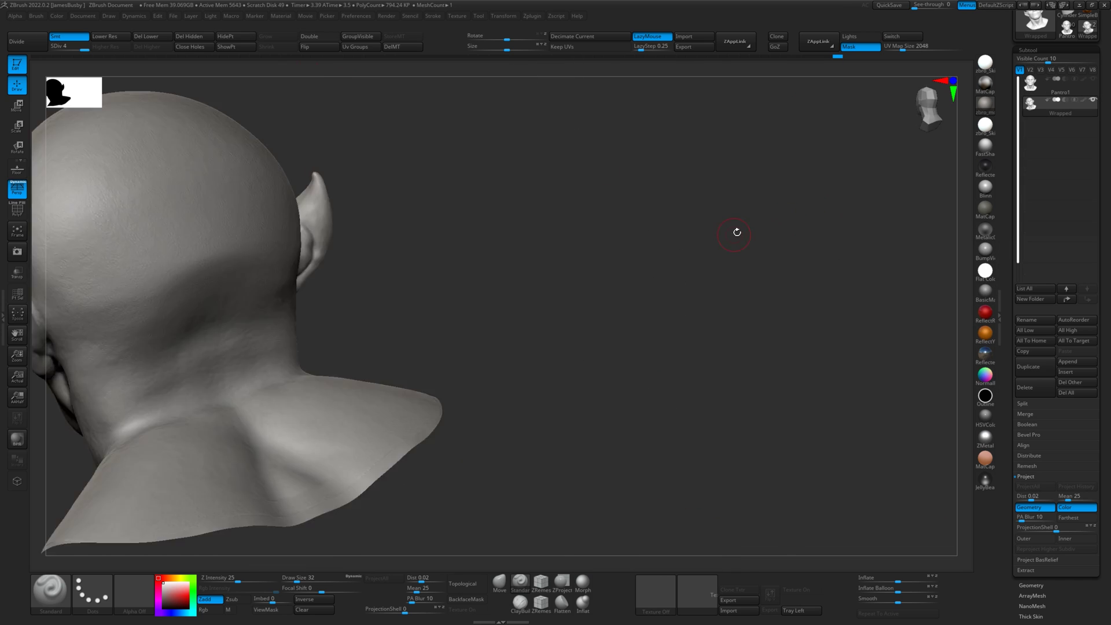
right_click_drag(737, 231, 548, 232)
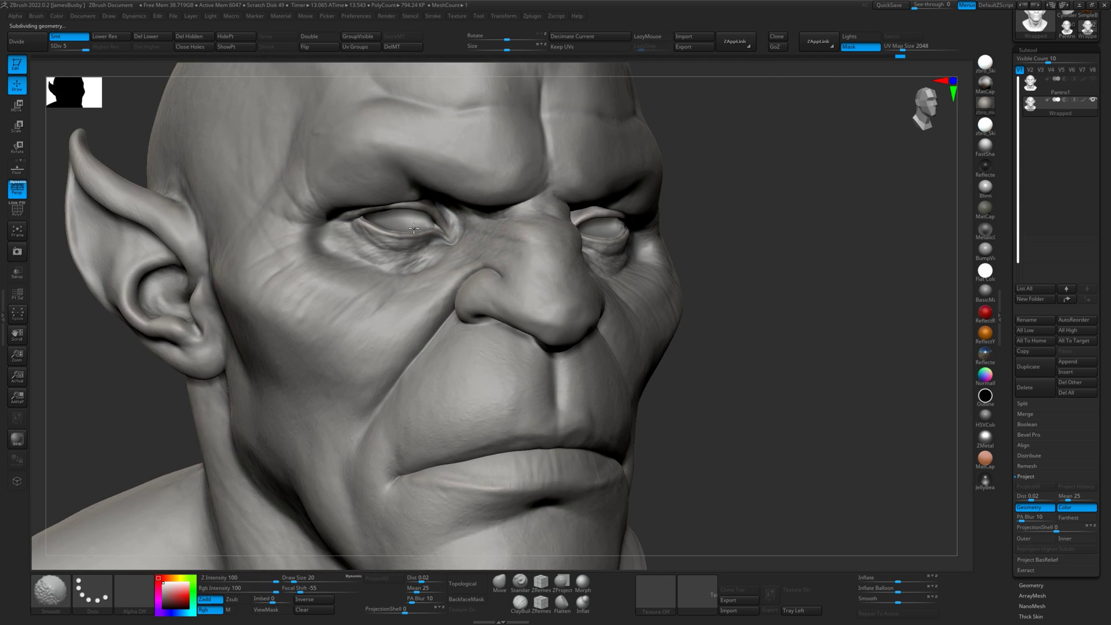
Assign the Guide texture as the wrapped mesh's texture map and toggle its display to check the head
left_click(456, 16)
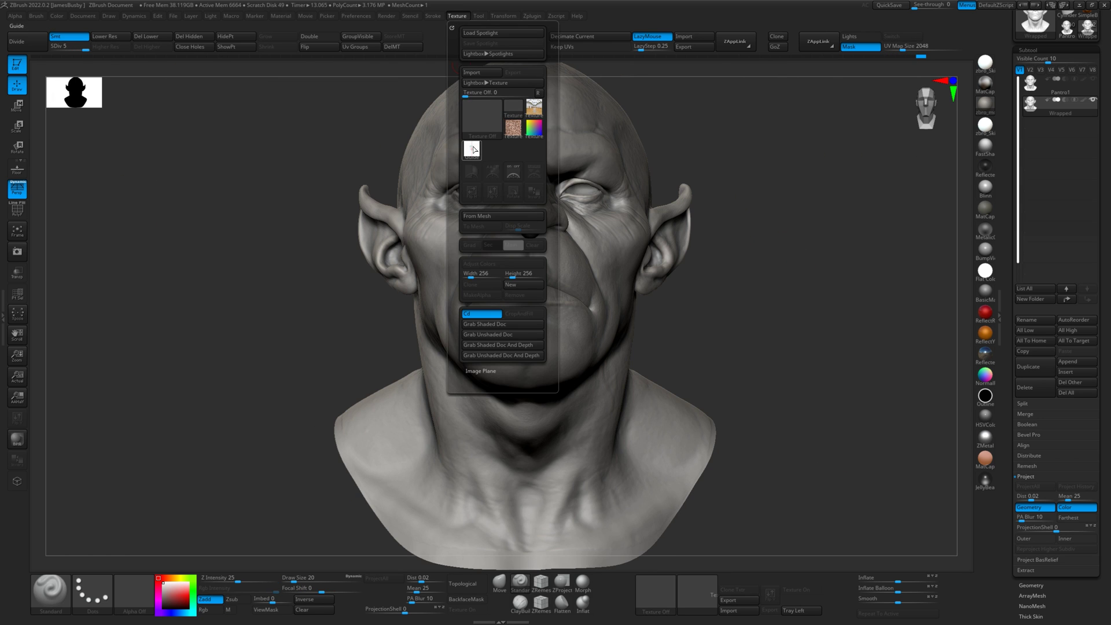
left_click(472, 150)
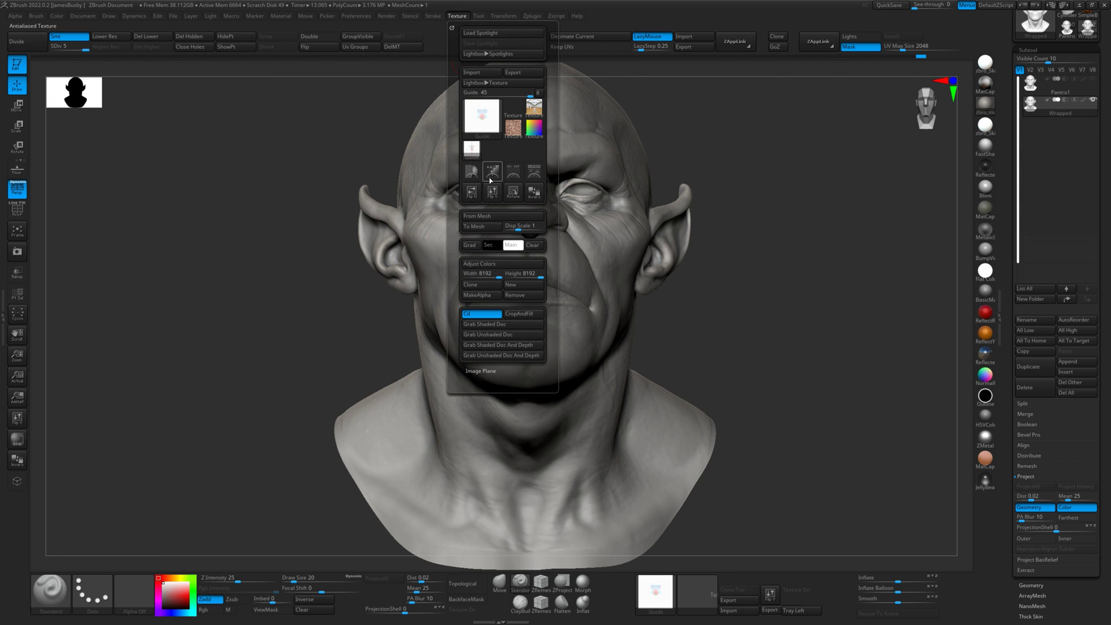
left_click(697, 587)
left_click(718, 528)
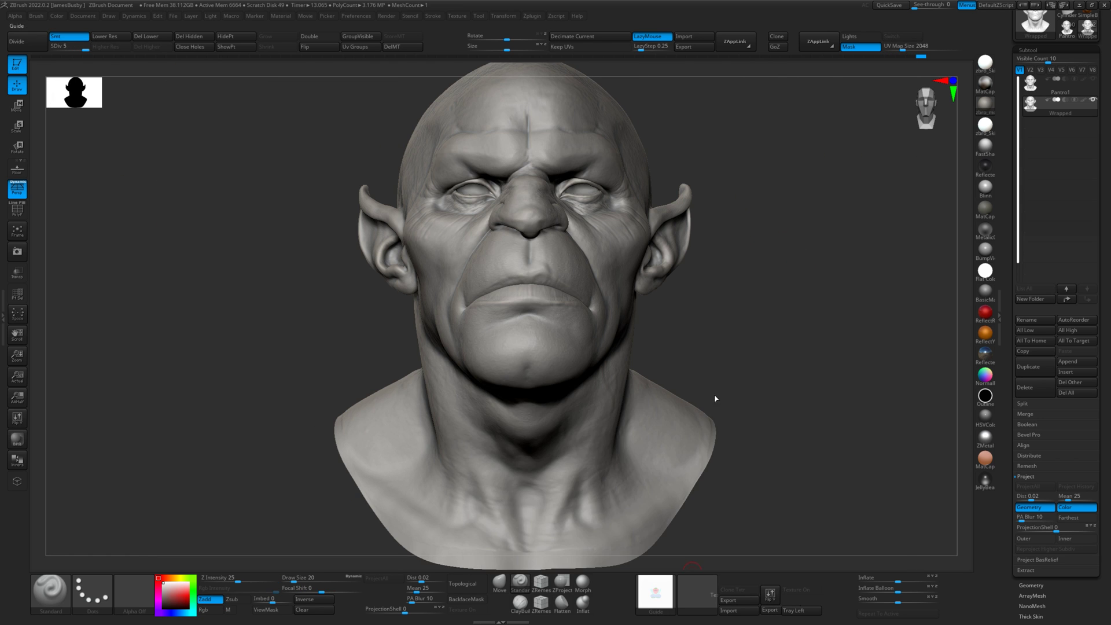
mouse_move(764, 315)
right_mouse_down()
mouse_move(797, 308)
mouse_move(776, 307)
mouse_move(784, 318)
mouse_move(764, 310)
mouse_move(813, 292)
mouse_move(774, 305)
mouse_move(779, 313)
right_mouse_up()
left_click(797, 592)
right_click_drag(819, 266, 818, 313, "ctrl")
Export the level 5 wrapped mesh as an OBJ file named Panthro_L in the Panthro folder
left_click_drag(1096, 32, 1097, 152)
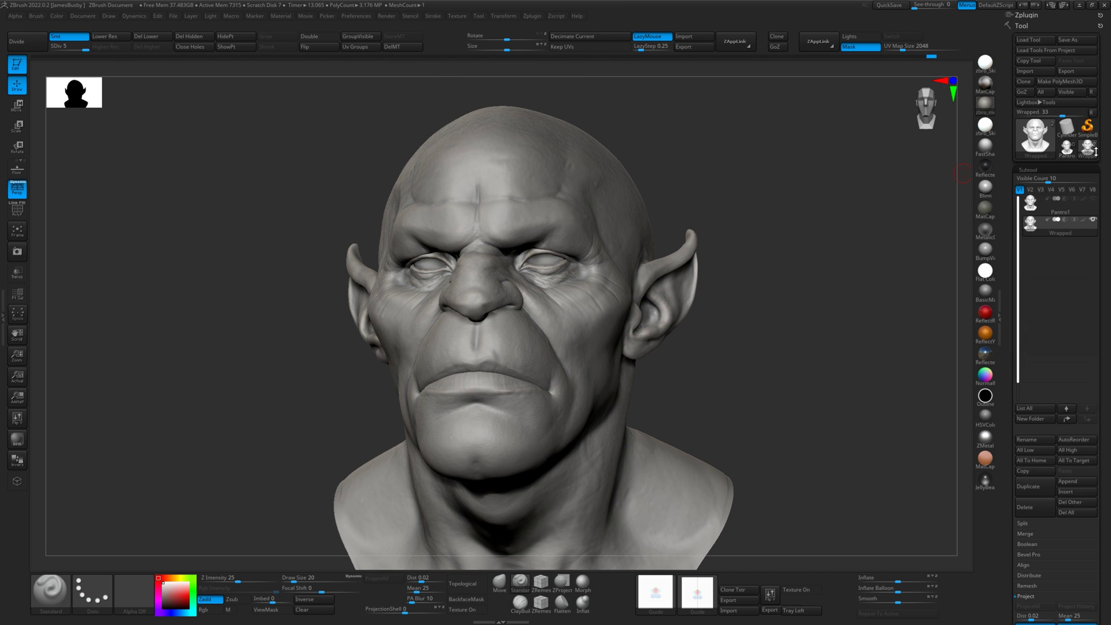
left_click(1077, 70)
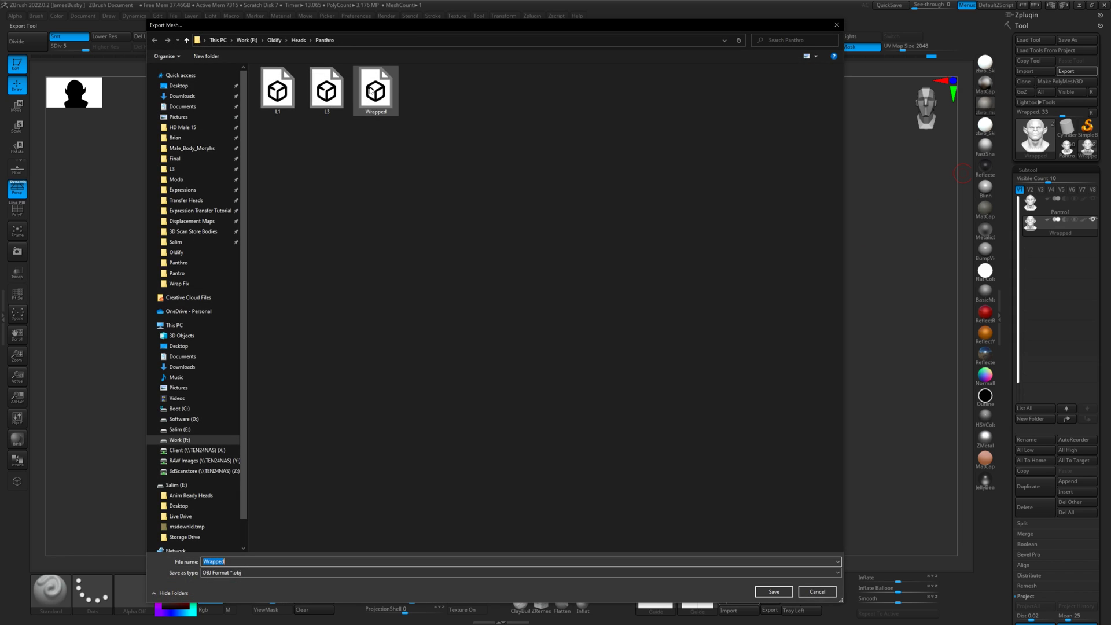
type("Panthro")
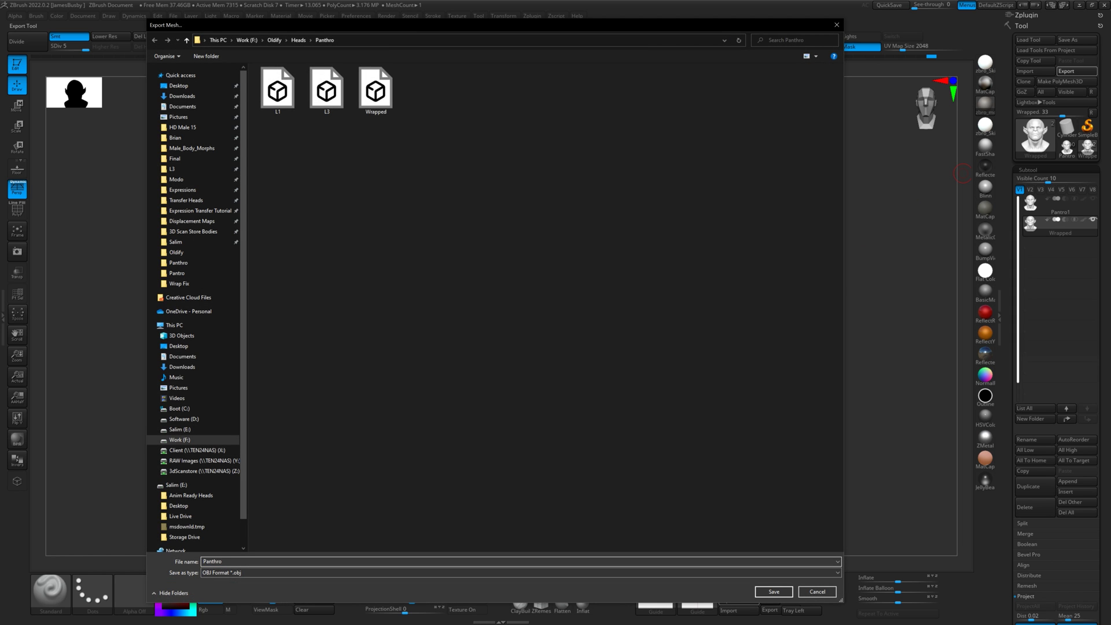
type("_L")
key("Return")
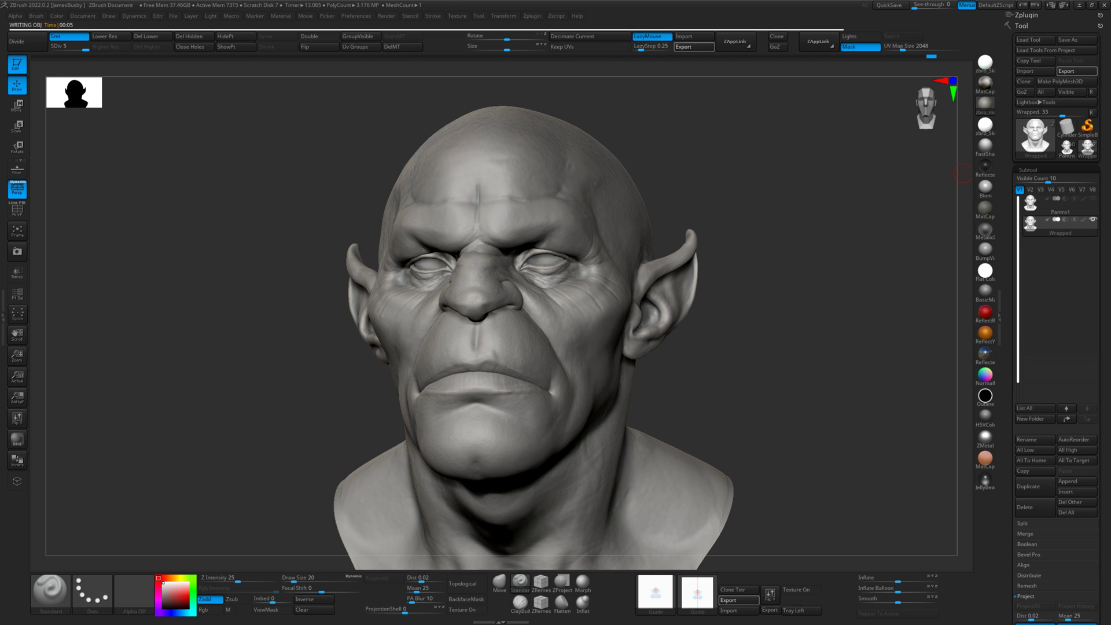
Load the Oldify4 ZTool from the Oldify folder and make it the active tool
left_click(1029, 40)
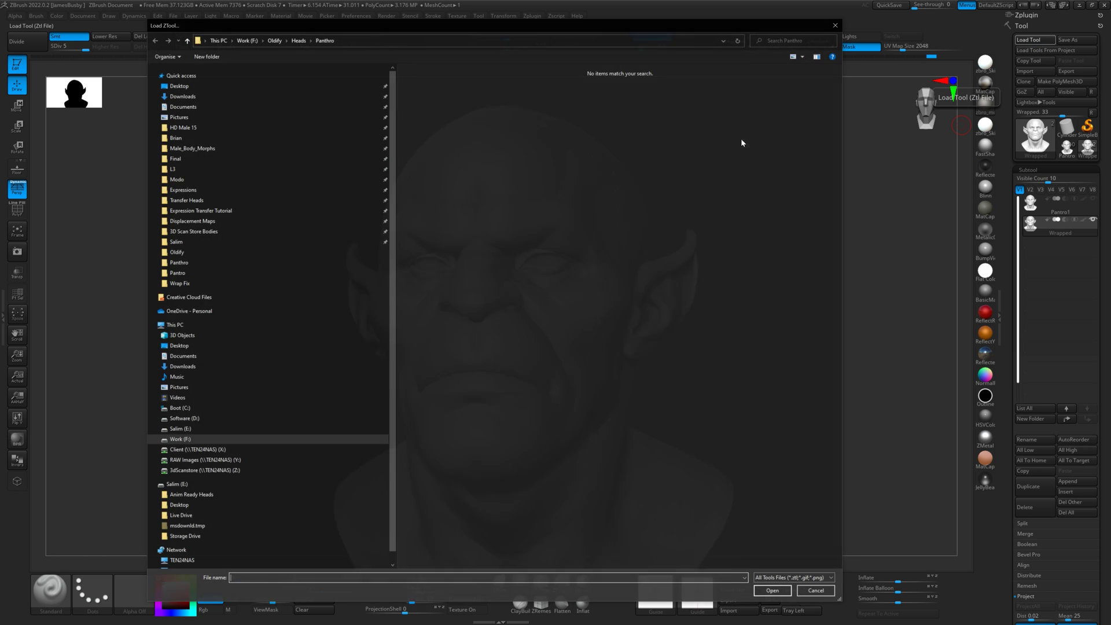
scroll(307, 139, "down", 1)
left_click(287, 236)
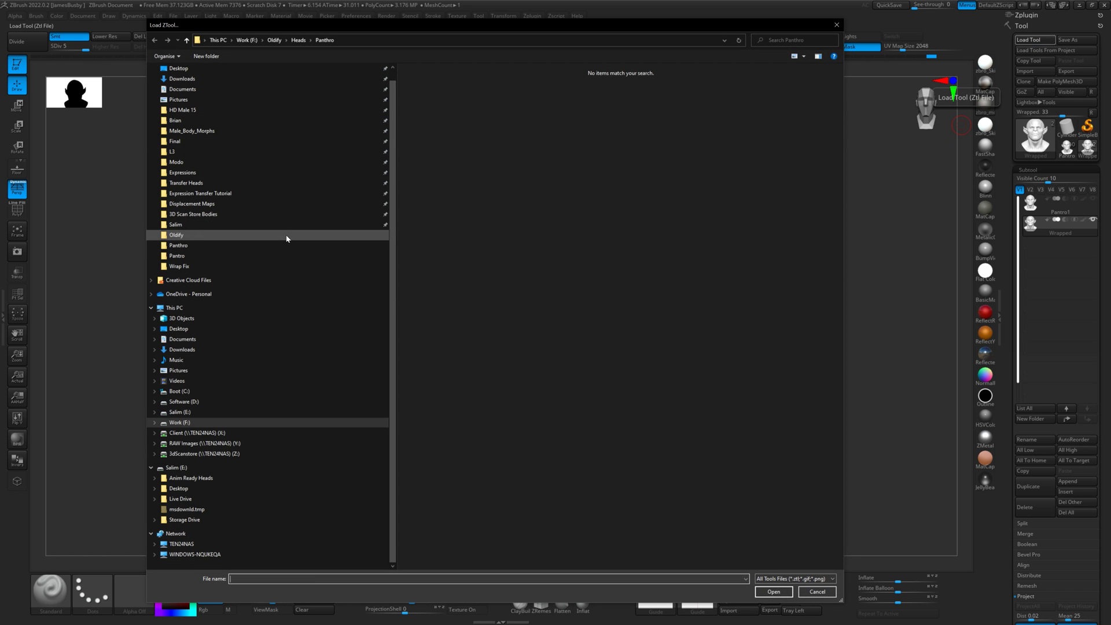
left_click(442, 139)
double_click(442, 139)
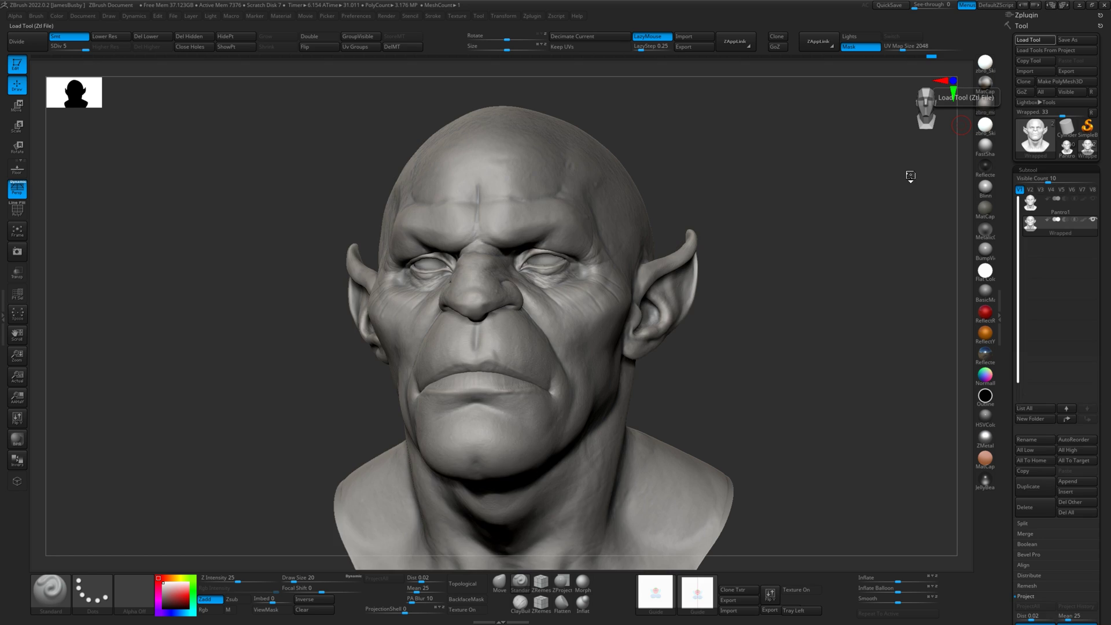
left_click_drag(847, 197, 903, 189)
left_click(1035, 190)
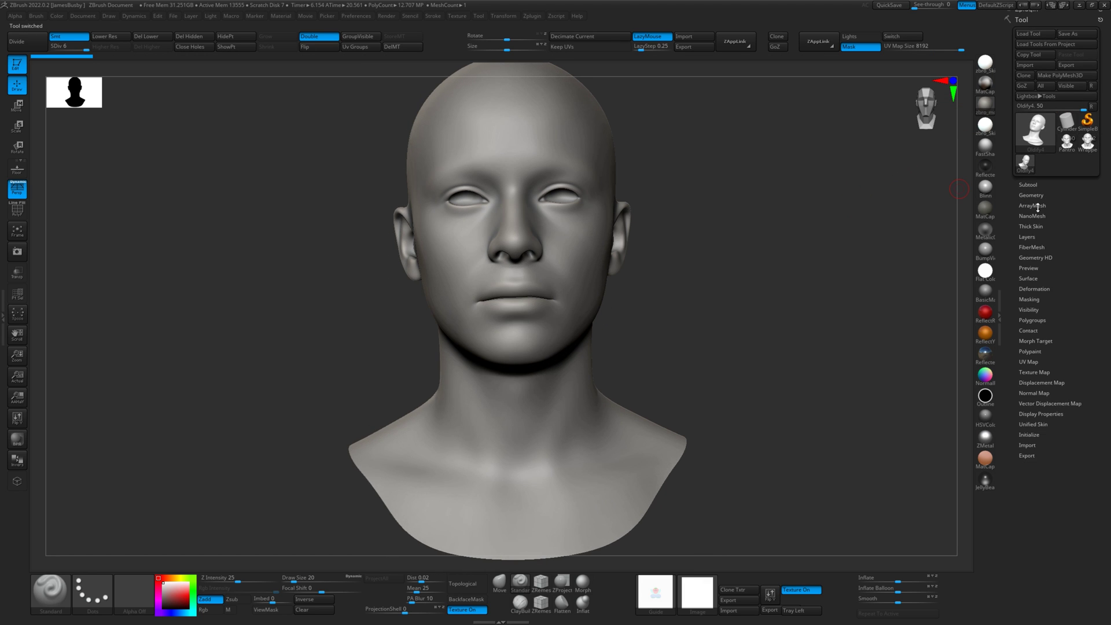
Show the Oldify4 head's layers and preview Wrinkles_1 and Wrinkles 2, each at intensity 1
left_click(1027, 237)
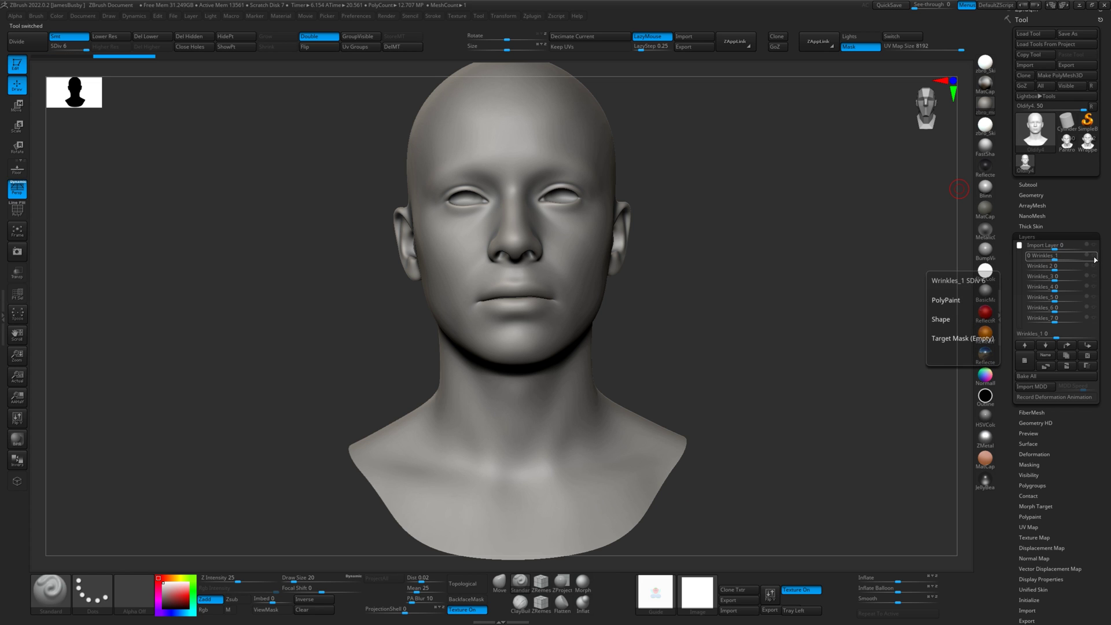
left_click_drag(1054, 260, 1082, 259)
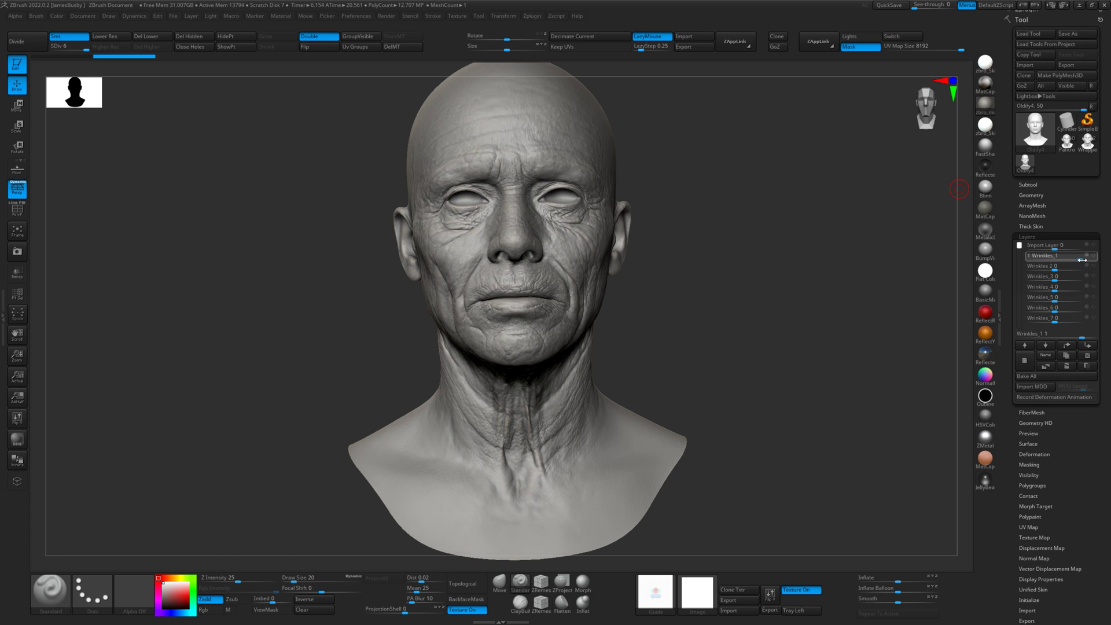
left_click_drag(1056, 257, 1082, 260)
left_click(1056, 267)
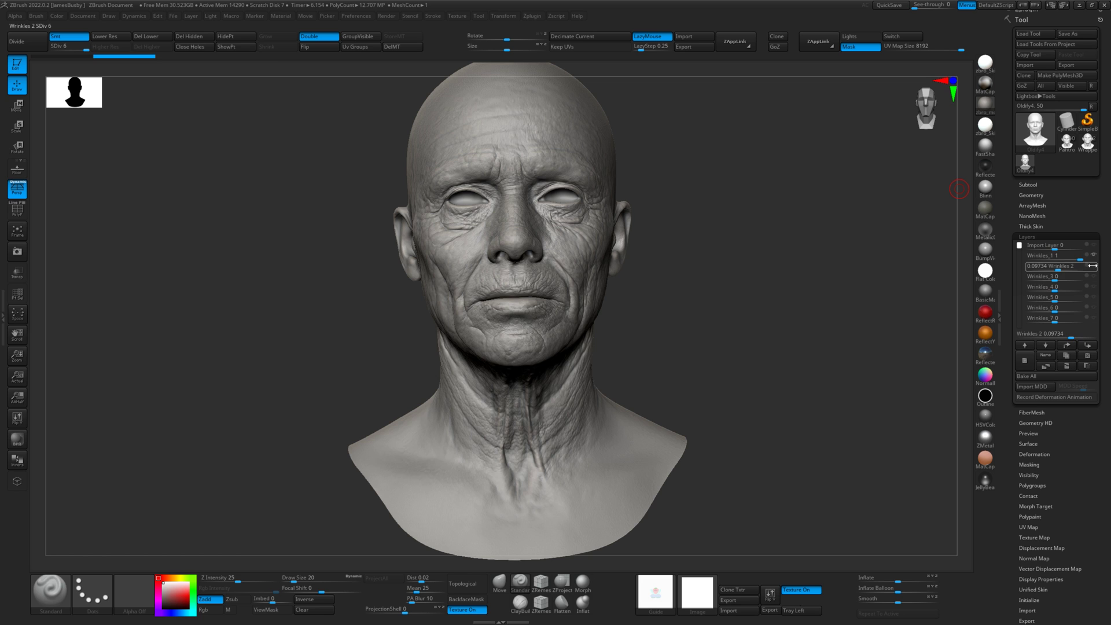
left_click(1094, 258)
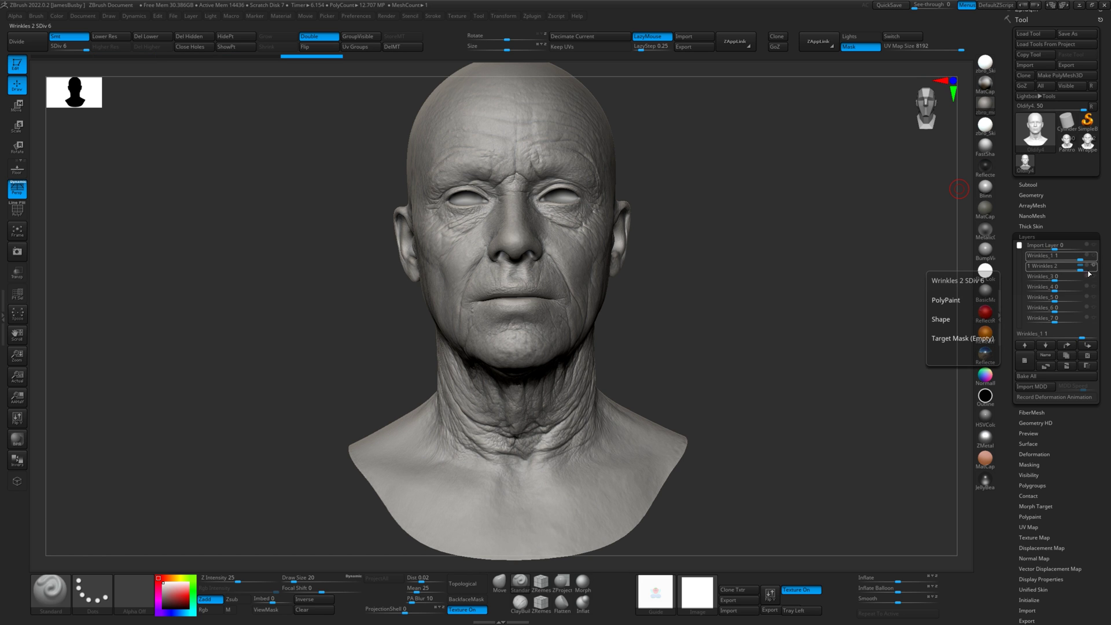
Preview the Wrinkles_3 and Wrinkles_4 layers in turn, each at intensity 1
left_click(1062, 278)
left_click(1092, 276)
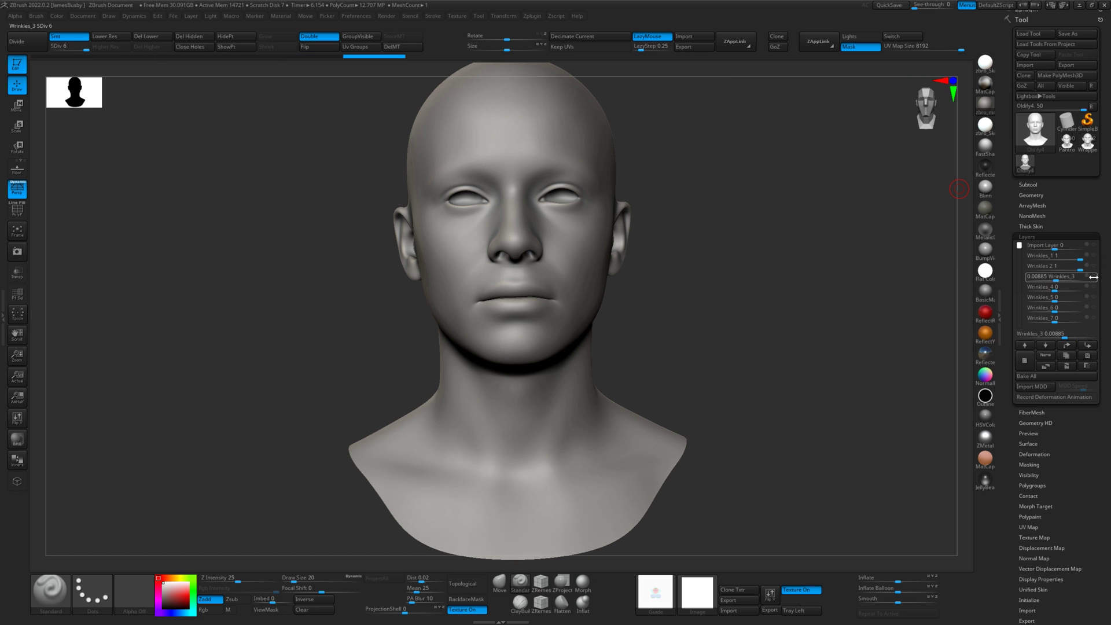
left_click(1055, 287)
left_click(1094, 287)
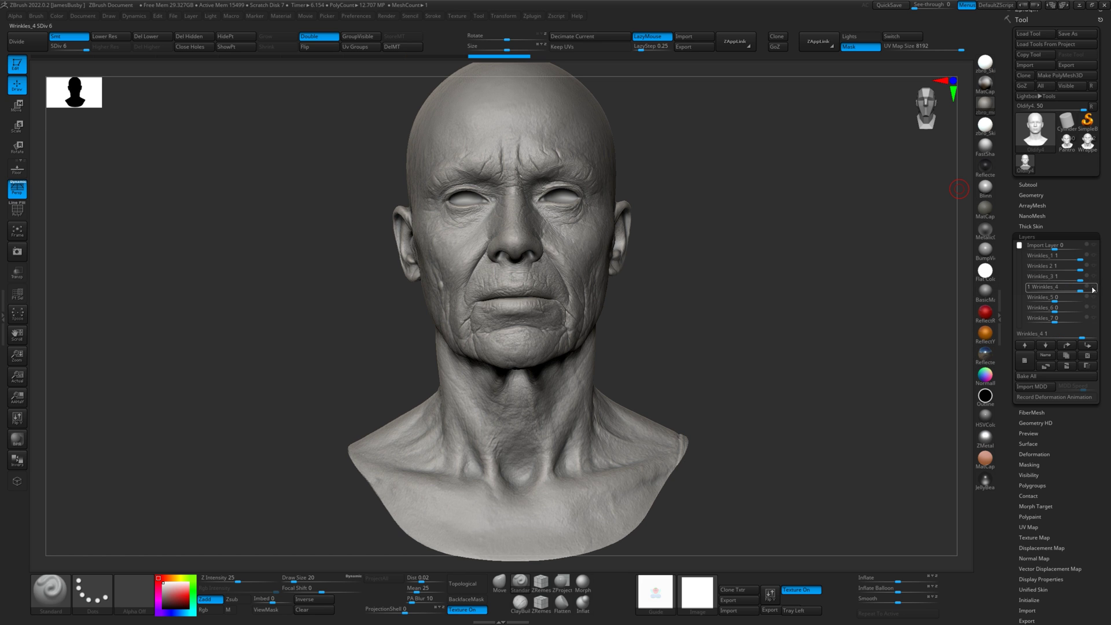
Import the exported Panthro head at level 5 into the recording Import Layer at intensity 1, and return to level 6
left_click(1076, 247)
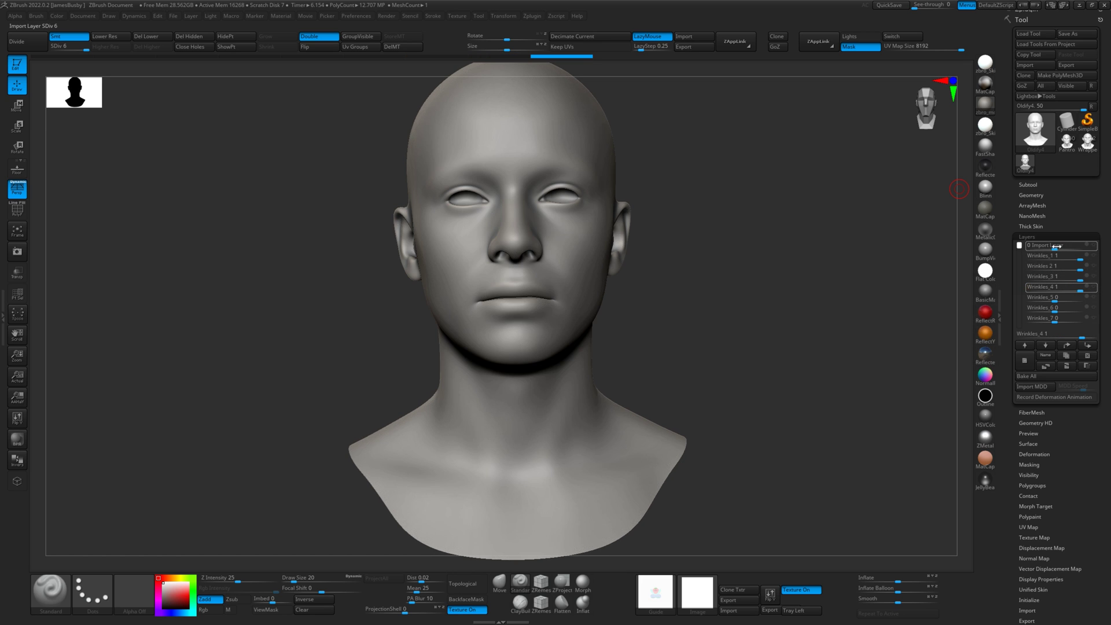
left_click(1087, 248)
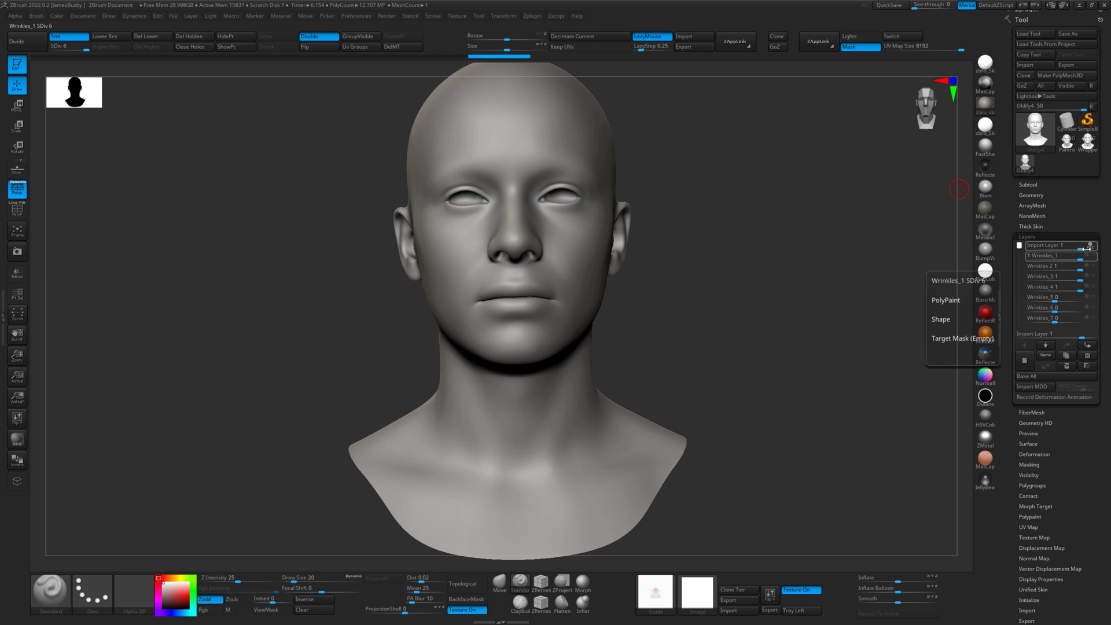
left_click(1026, 65)
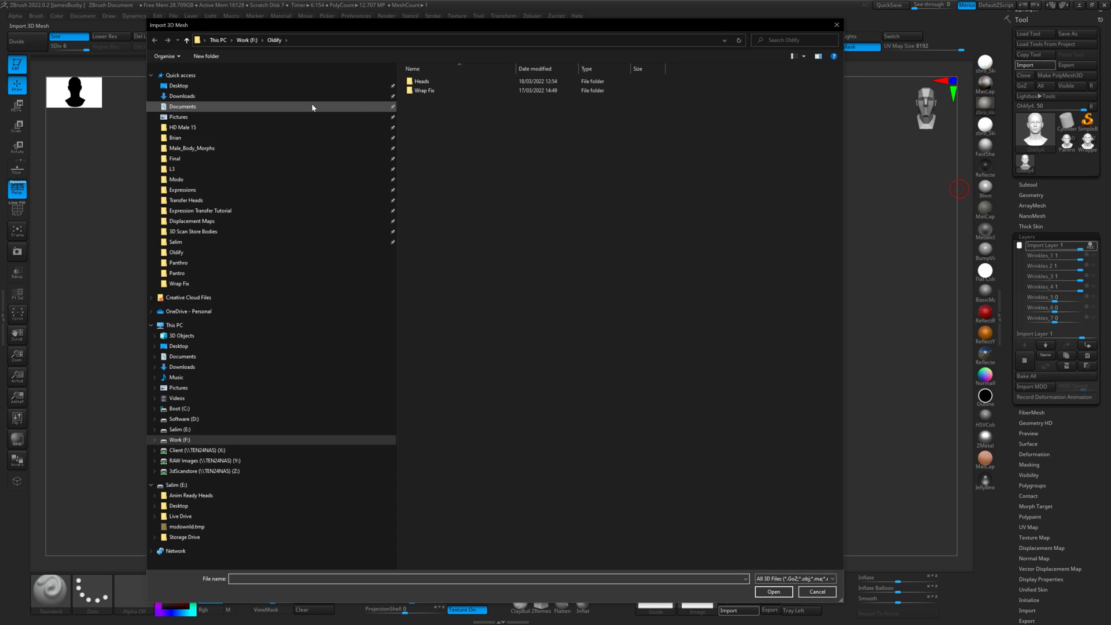
left_click(222, 264)
double_click(525, 92)
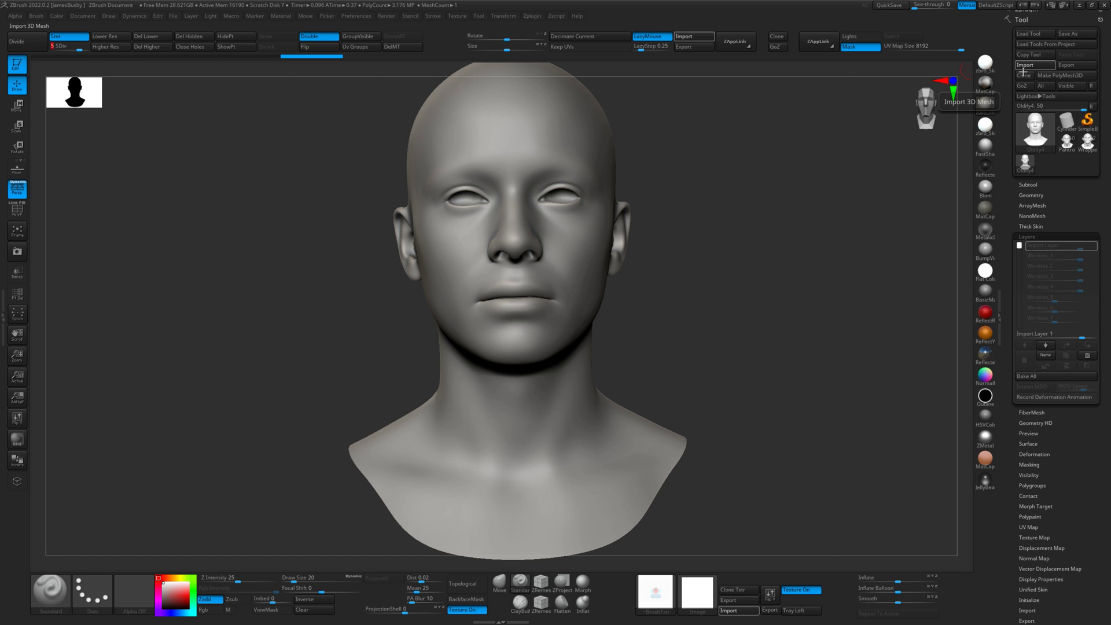
left_click(1025, 66)
double_click(524, 92)
left_click_drag(83, 48, 210, 87)
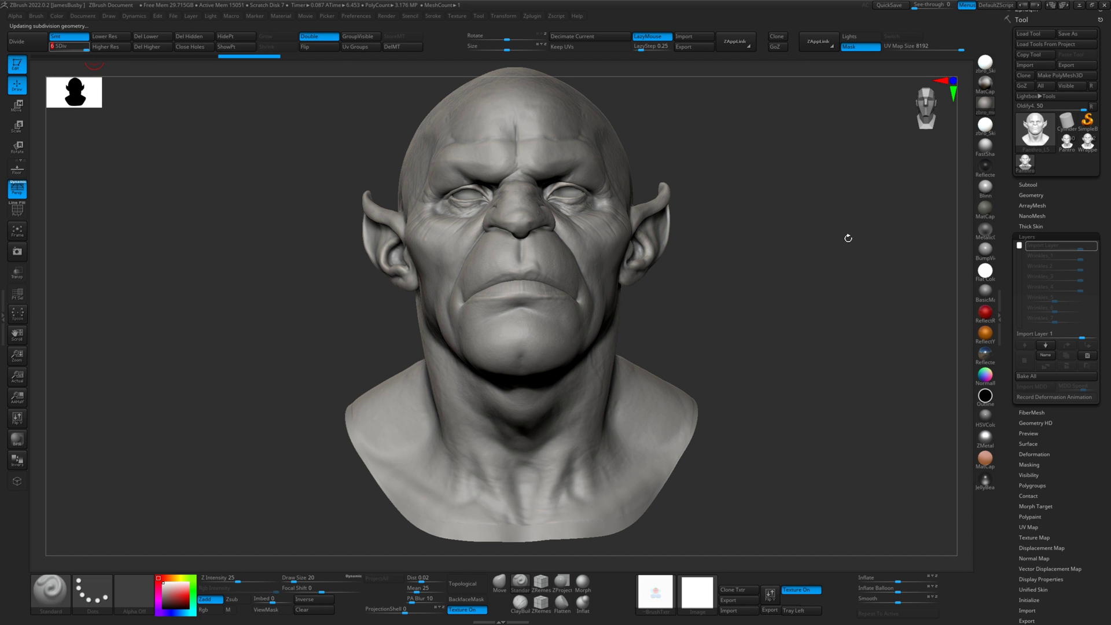
Examine the Wrinkles_1 to Wrinkles_4 layers one after another on the creature head
right_click_drag(841, 251, 874, 290, "ctrl")
left_click_drag(905, 273, 888, 253, "alt")
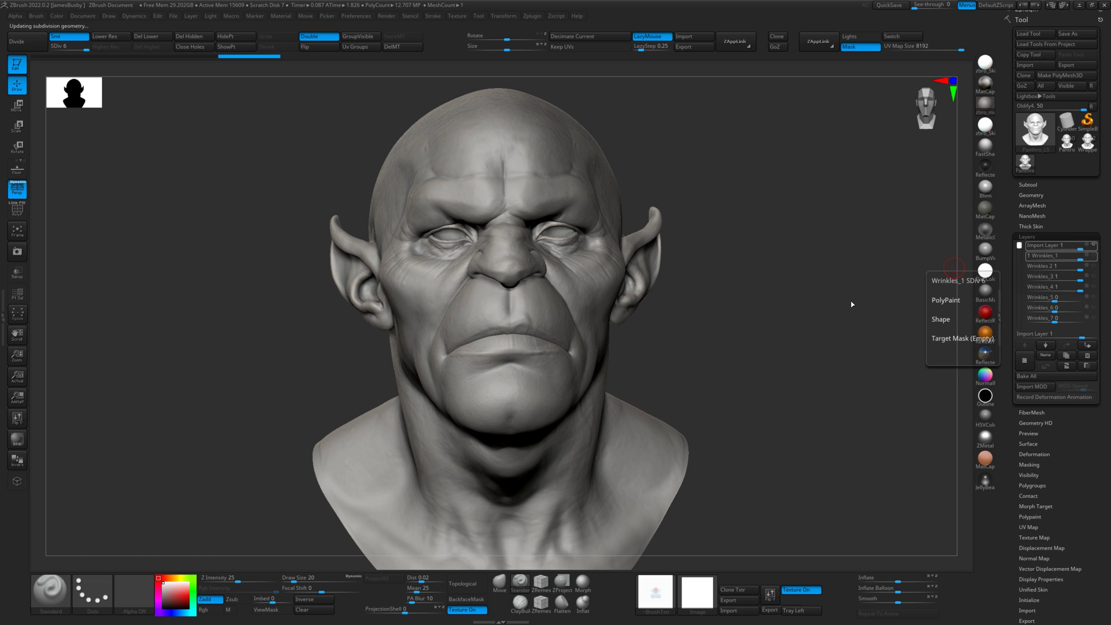
mouse_move(839, 303)
left_mouse_down()
mouse_move(859, 305)
mouse_move(845, 313)
left_mouse_up()
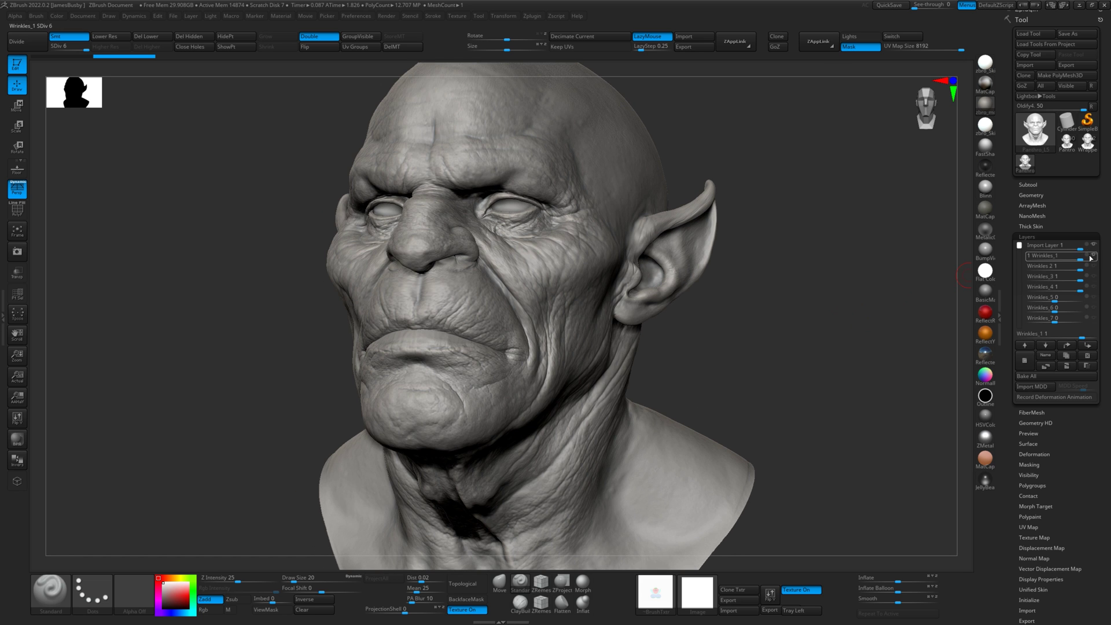
left_click(1092, 266)
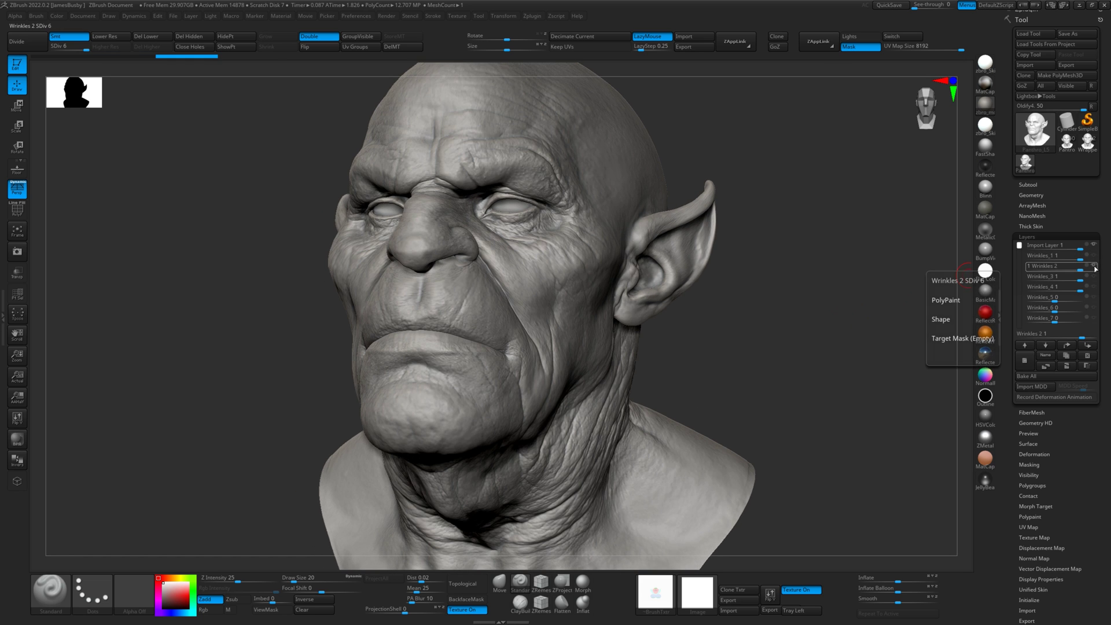
left_click(1095, 277)
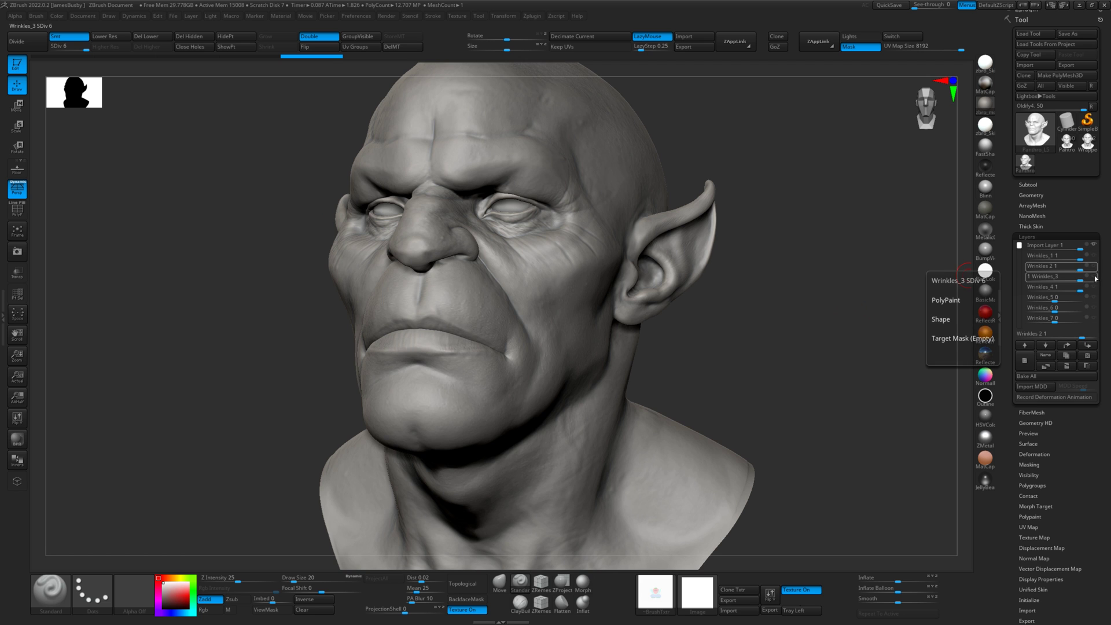
left_click(1096, 289)
mouse_move(888, 300)
left_mouse_down()
mouse_move(861, 311)
mouse_move(921, 300)
left_mouse_up()
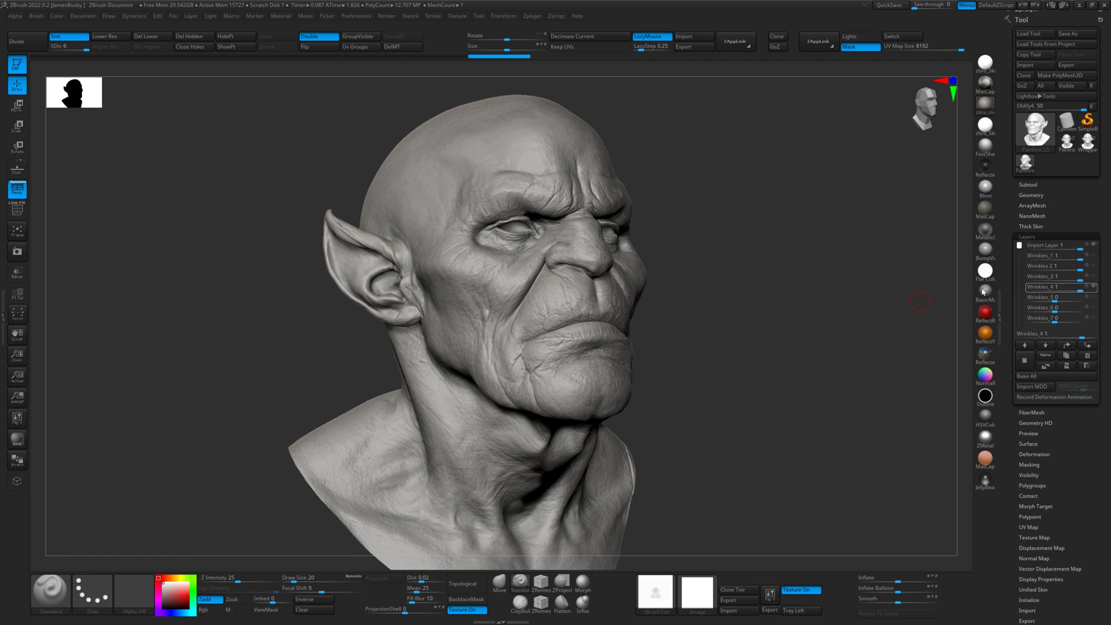
Set the Wrinkles_5 and Wrinkles_6 layers to intensity 1 and inspect each on the creature's face and neck
left_click(1064, 298)
left_click_drag(1065, 300, 1089, 300)
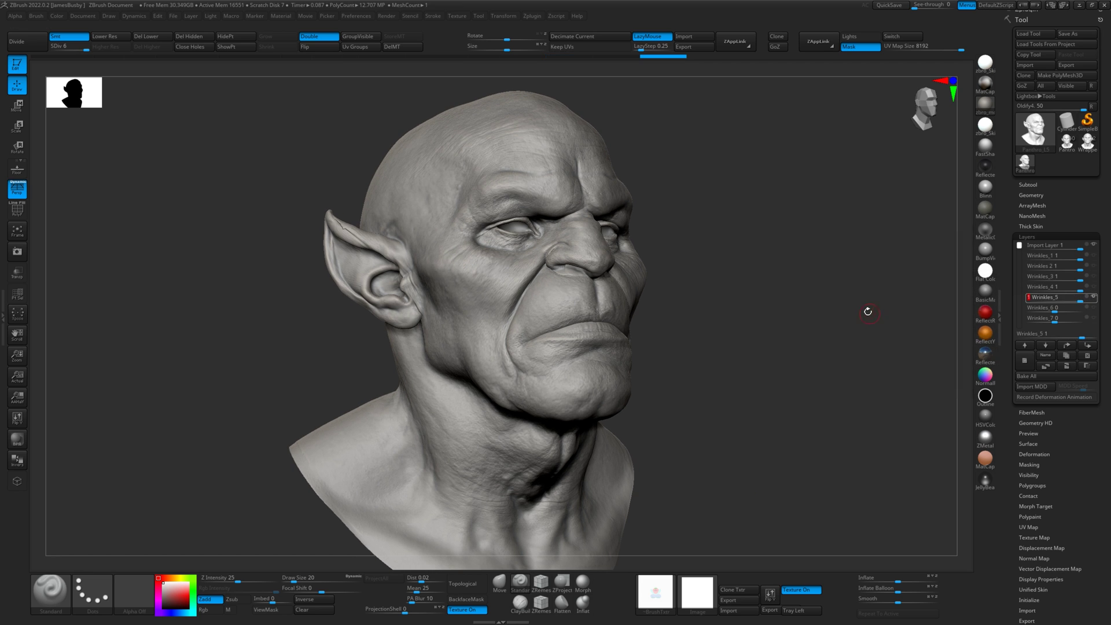
left_click_drag(869, 312, 859, 322, "shift")
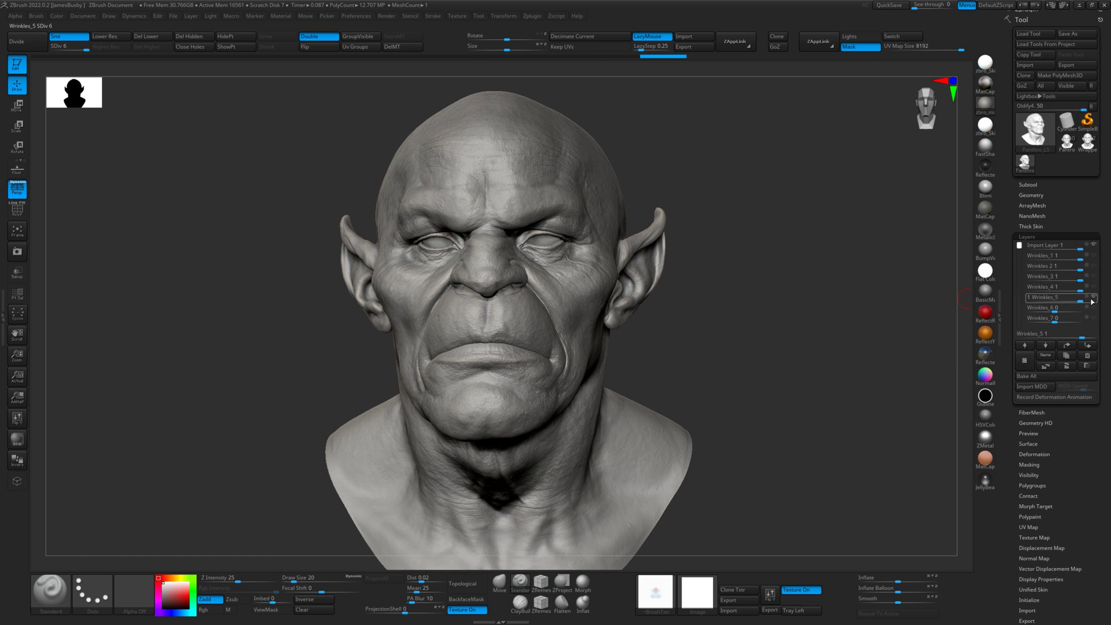
left_click(1062, 309)
left_click_drag(1078, 308, 1084, 308)
mouse_move(801, 326)
left_mouse_down()
mouse_move(814, 330)
mouse_move(819, 315)
mouse_move(802, 310)
left_mouse_up()
left_click_drag(819, 327, 880, 348)
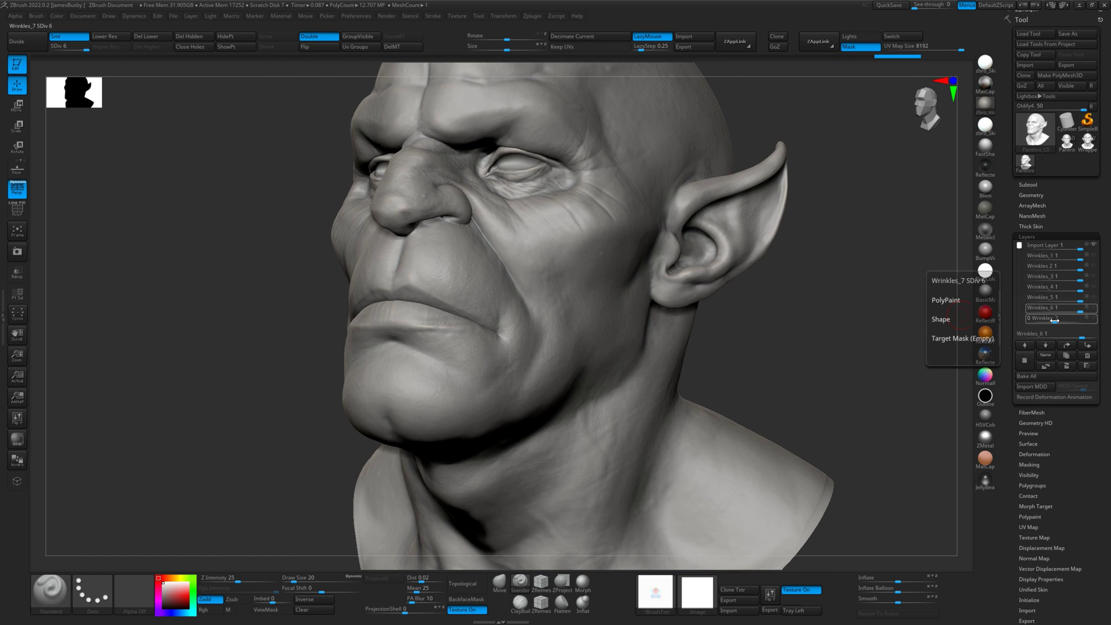
Set the Wrinkles_7 and Wrinkles_8 layers to intensity 1 and inspect each on the creature head
left_click_drag(1061, 319, 1094, 319)
left_click_drag(843, 325, 875, 332)
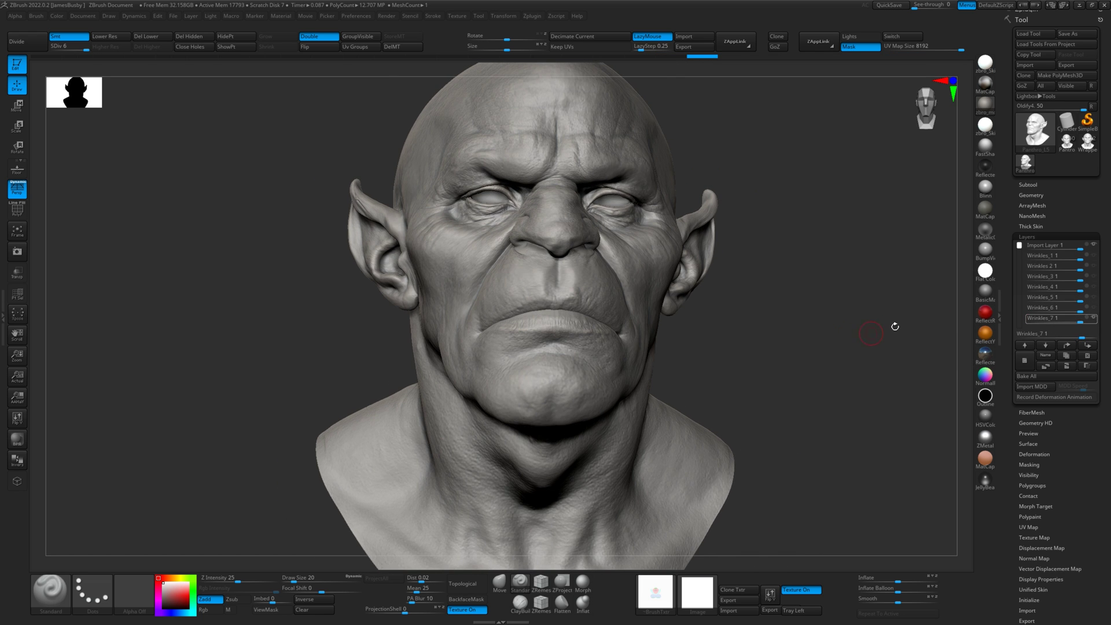
left_click_drag(1019, 250, 1084, 268)
left_click(1054, 269)
mouse_move(911, 288)
left_mouse_down()
mouse_move(874, 313)
mouse_move(895, 305)
mouse_move(880, 293)
left_mouse_up()
left_click_drag(814, 364, 861, 346)
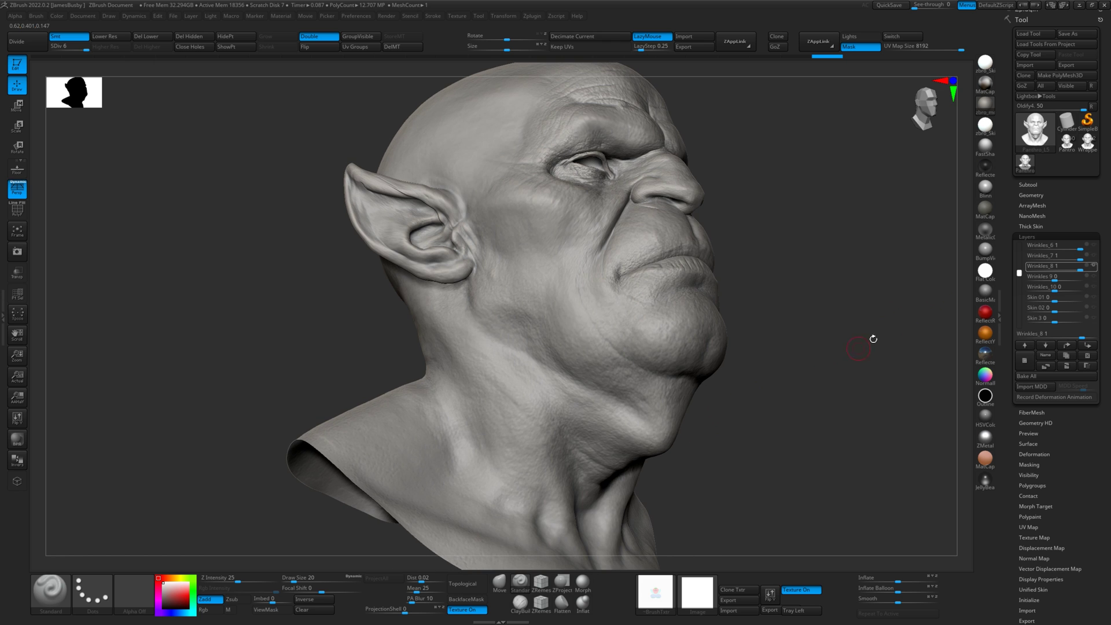
Start recording on the Wrinkles_8 layer, lower the head to subdivision level 1, and choose the Move brush
left_click(1092, 266)
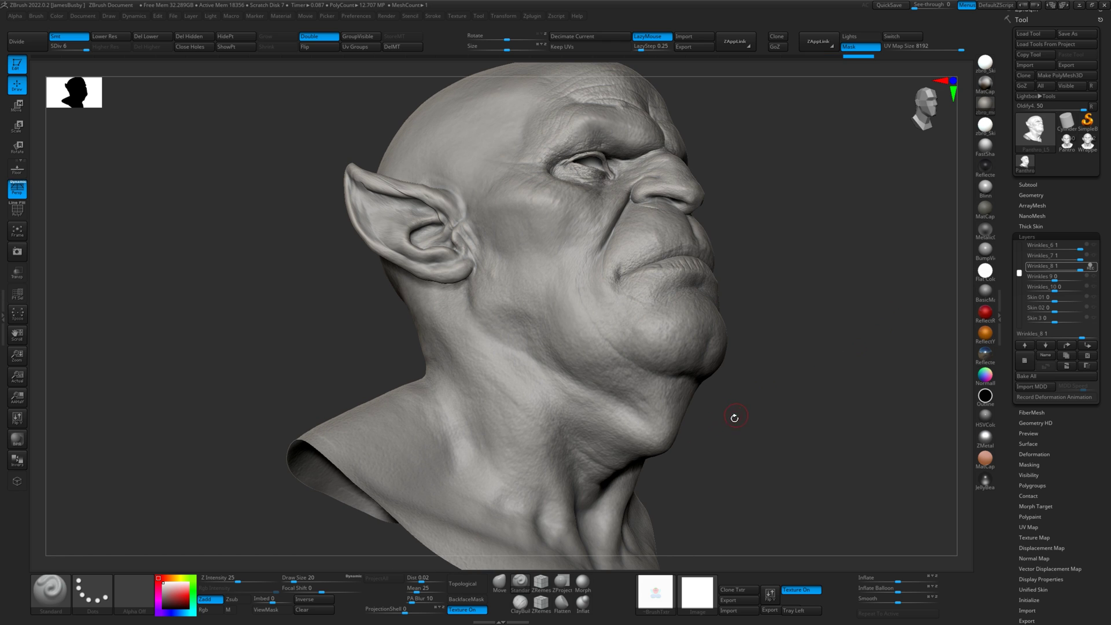
key("shift+d")
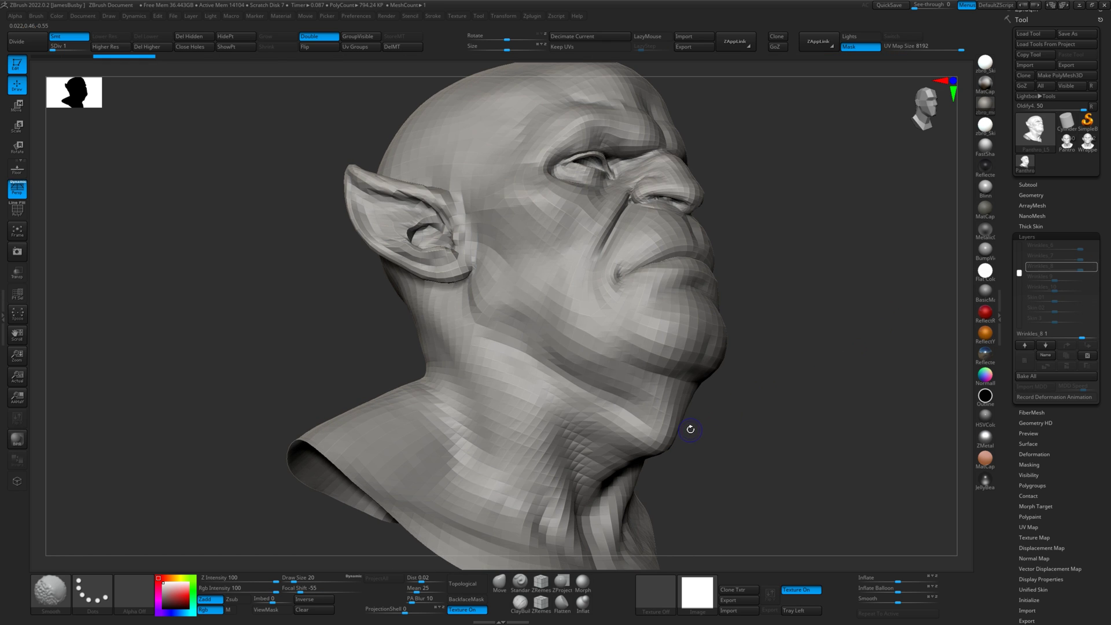
left_click_drag(704, 428, 714, 436)
key("b")
key("m")
key("v")
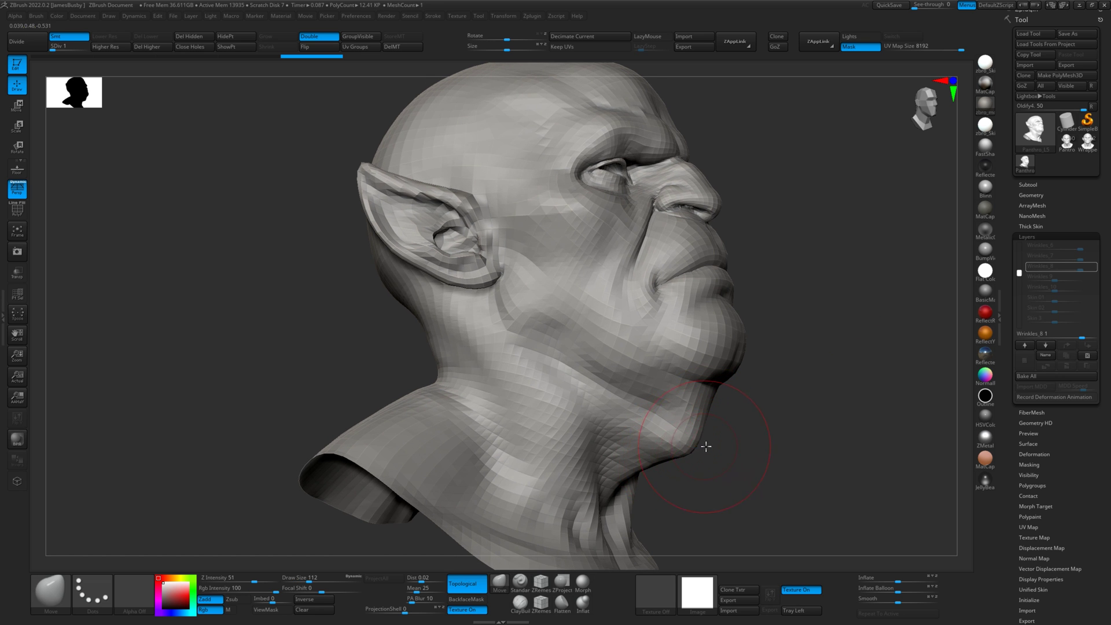
Reshape the loose skin under the chin and along the upper neck with the Move brush
right_click_drag(706, 446, 702, 449)
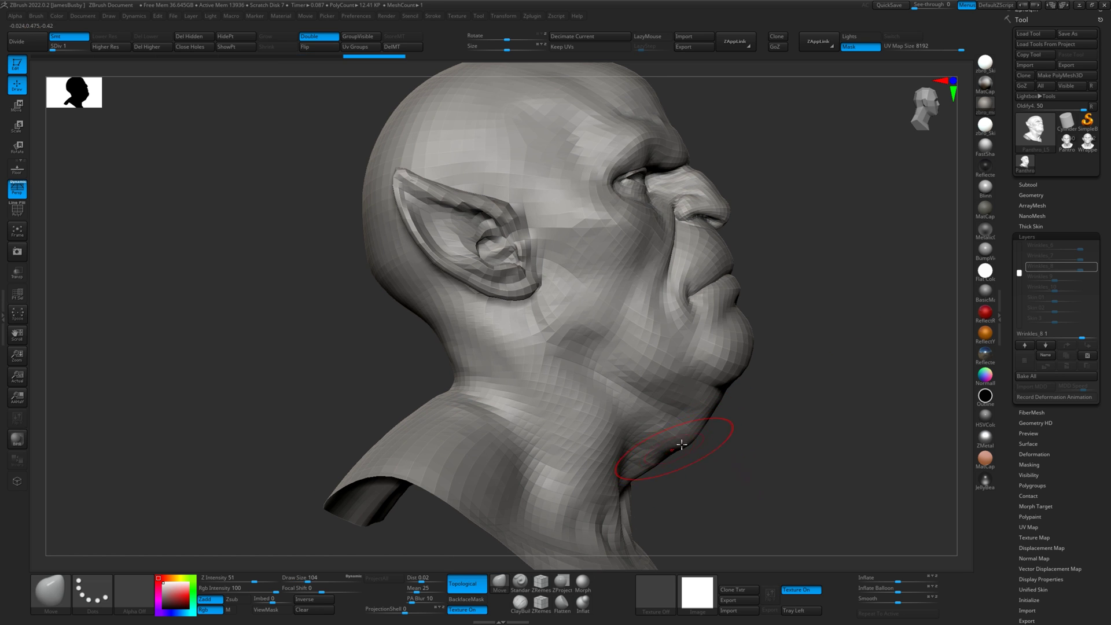
right_click_drag(682, 445, 661, 440)
left_click_drag(661, 440, 651, 423)
right_click_drag(628, 427, 544, 434)
mouse_move(675, 438)
right_mouse_down()
mouse_move(627, 449)
mouse_move(661, 434)
right_mouse_up()
left_click_drag(628, 410, 625, 406)
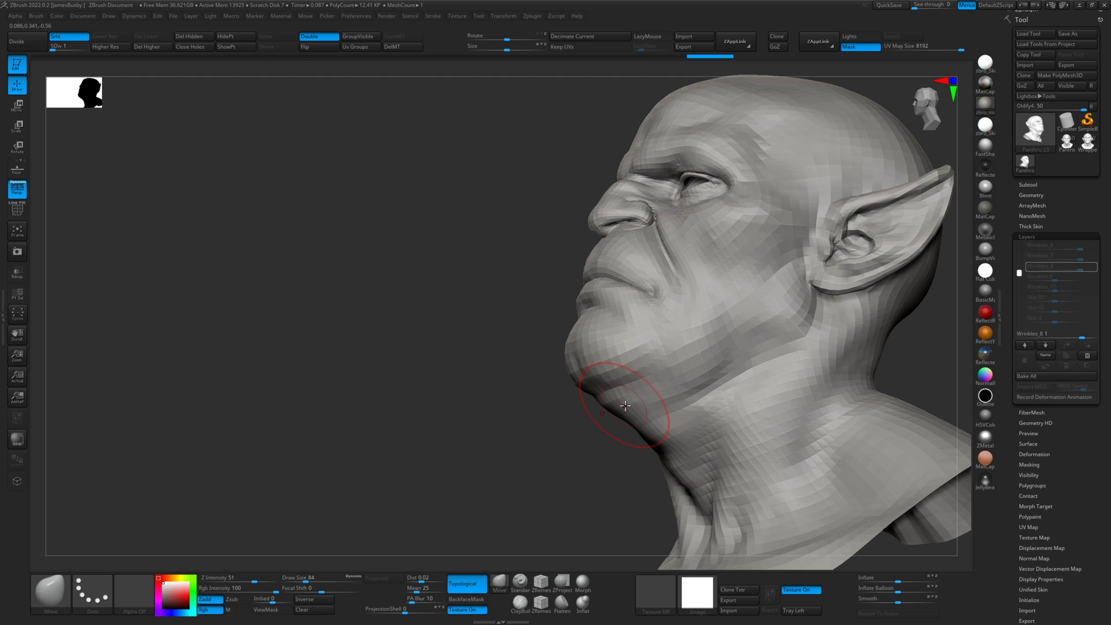
right_click_drag(592, 456, 917, 280)
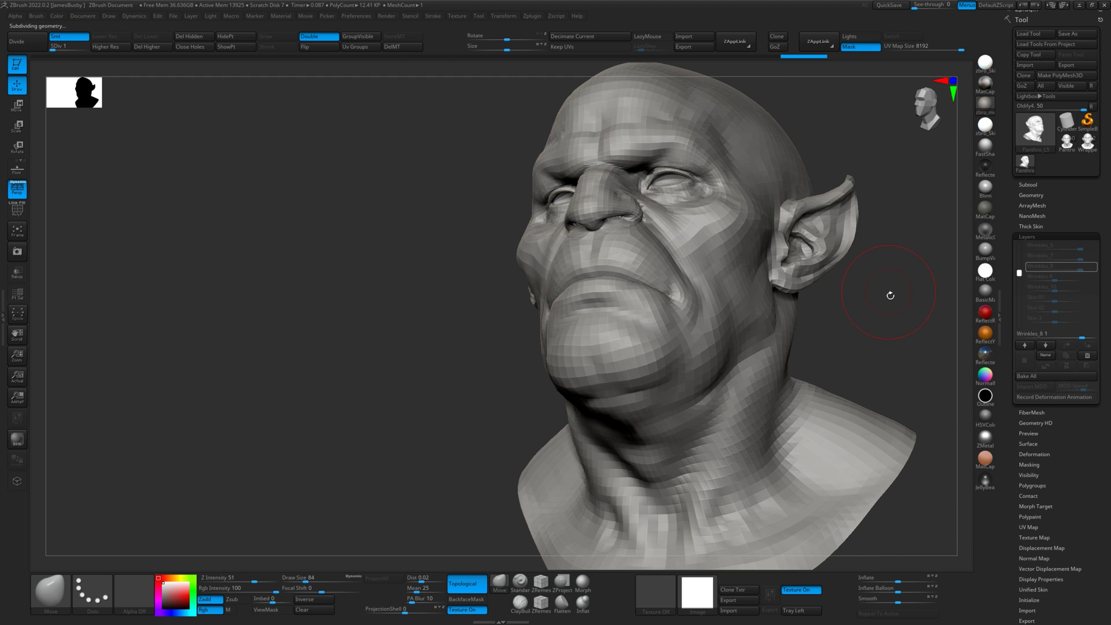
Return the head to subdivision level 6 and stop recording on the Wrinkles_8 layer
key("d")
key("d")
right_click_drag(879, 314, 927, 294)
key("d")
mouse_move(1089, 274)
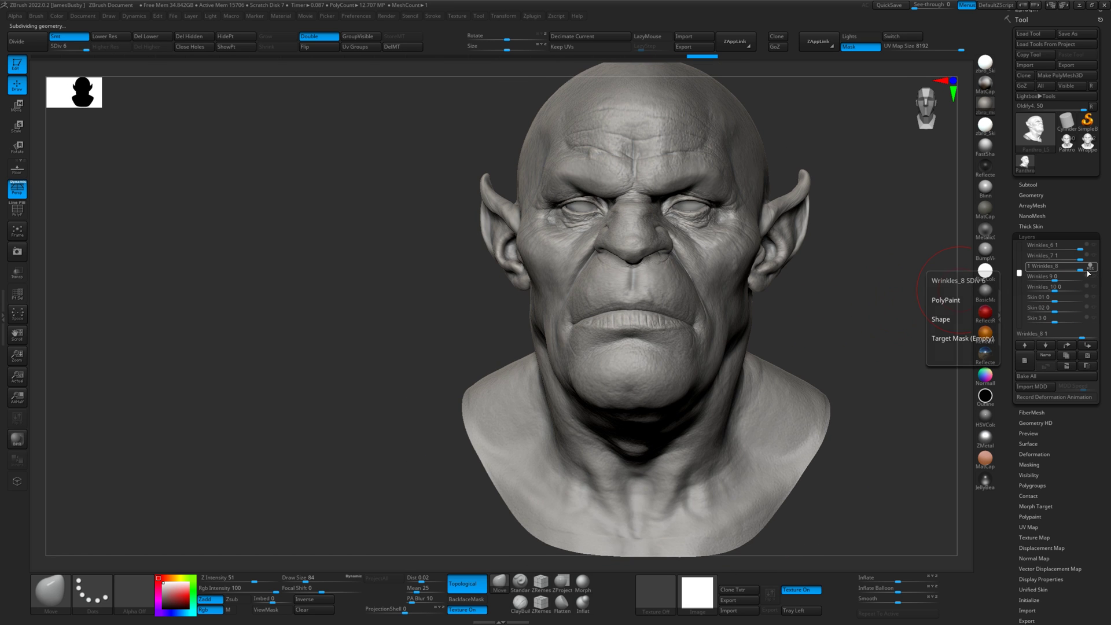
left_click(1093, 267)
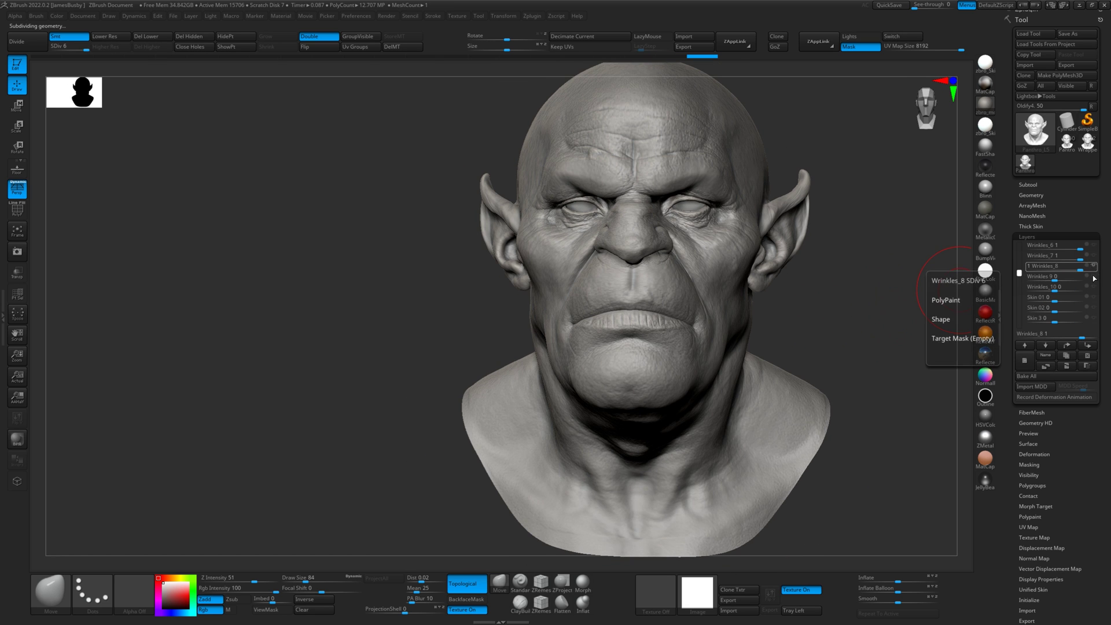
Set the Wrinkles 9 and Wrinkles_10 layers to intensity 1 and inspect each on the creature head
left_click(1094, 277)
left_click_drag(1071, 278, 1086, 277)
left_click_drag(833, 306, 903, 324)
left_click(1059, 288)
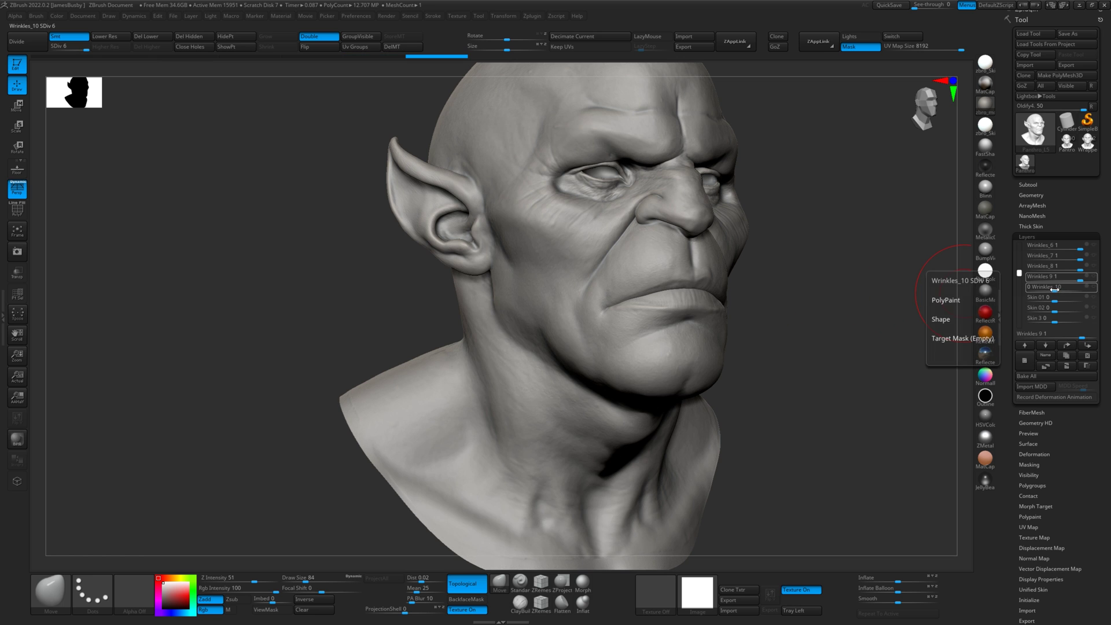
left_click_drag(1072, 288, 1080, 287)
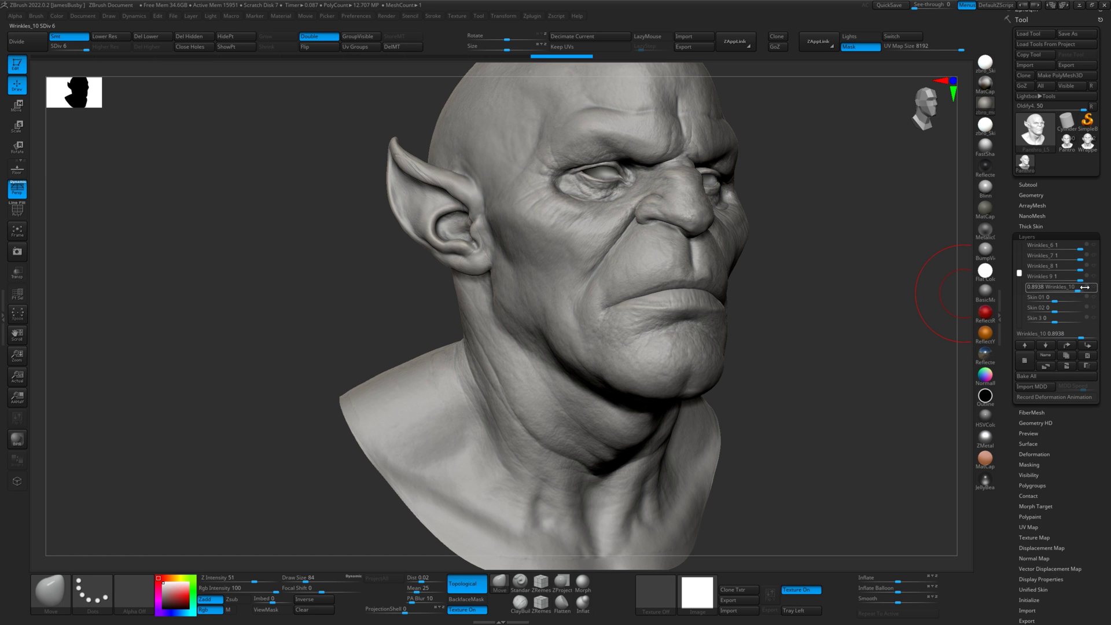
left_click_drag(923, 300, 964, 296)
left_click(1094, 287)
Compare the Wrinkles 2 and Wrinkles_3 layers on the side of the face and neck
left_click_drag(1019, 273, 1019, 245)
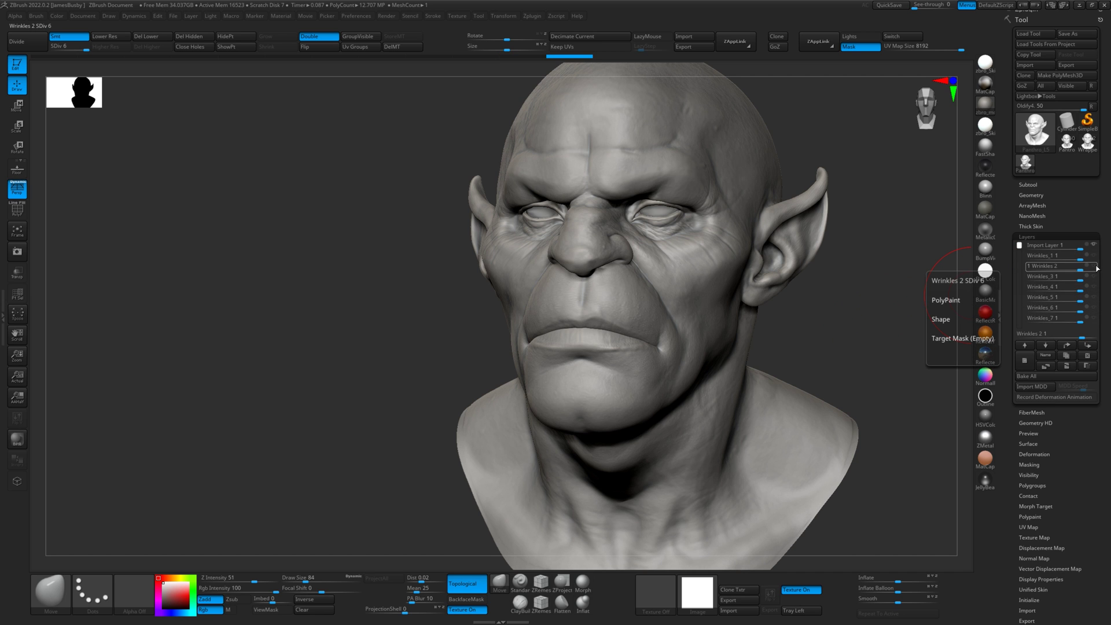
left_click_drag(891, 306, 905, 312)
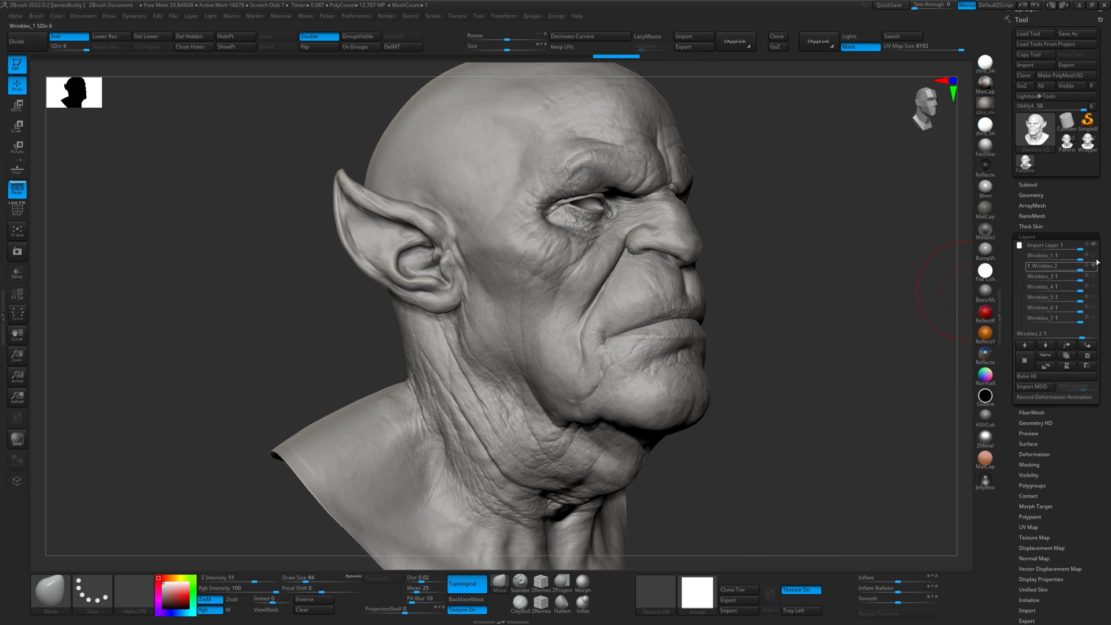
left_click(1093, 266)
left_click(1094, 276)
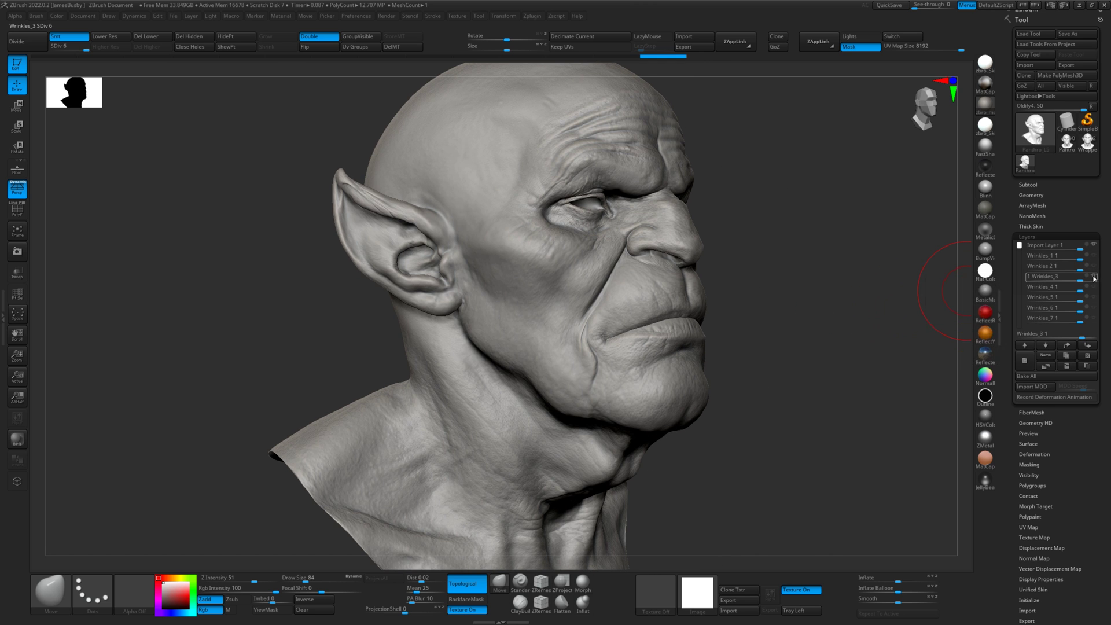
left_click(1095, 258)
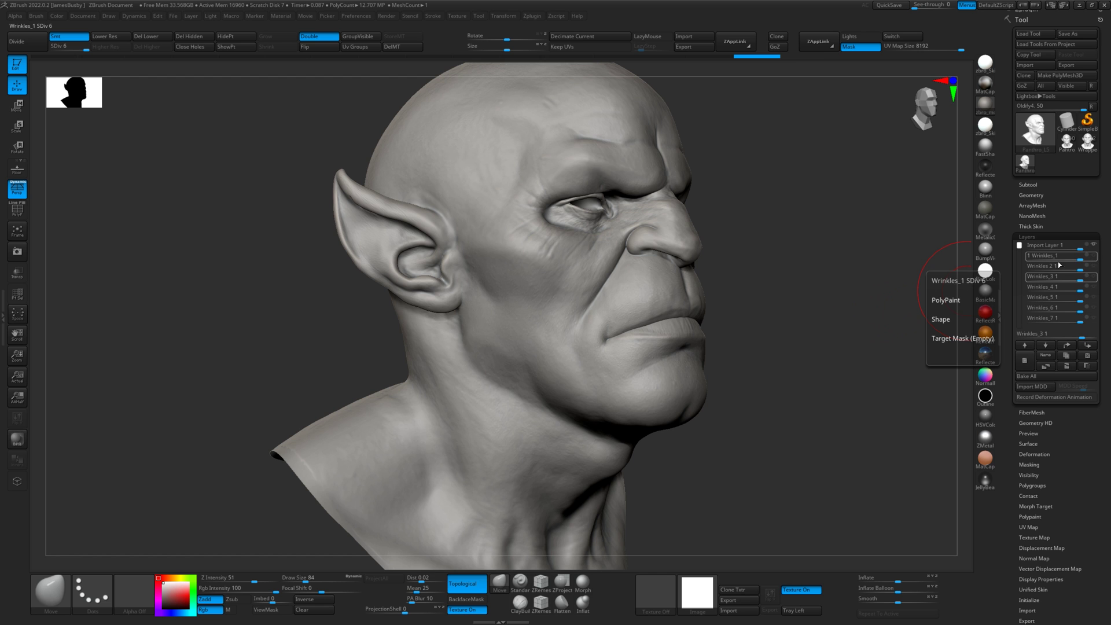
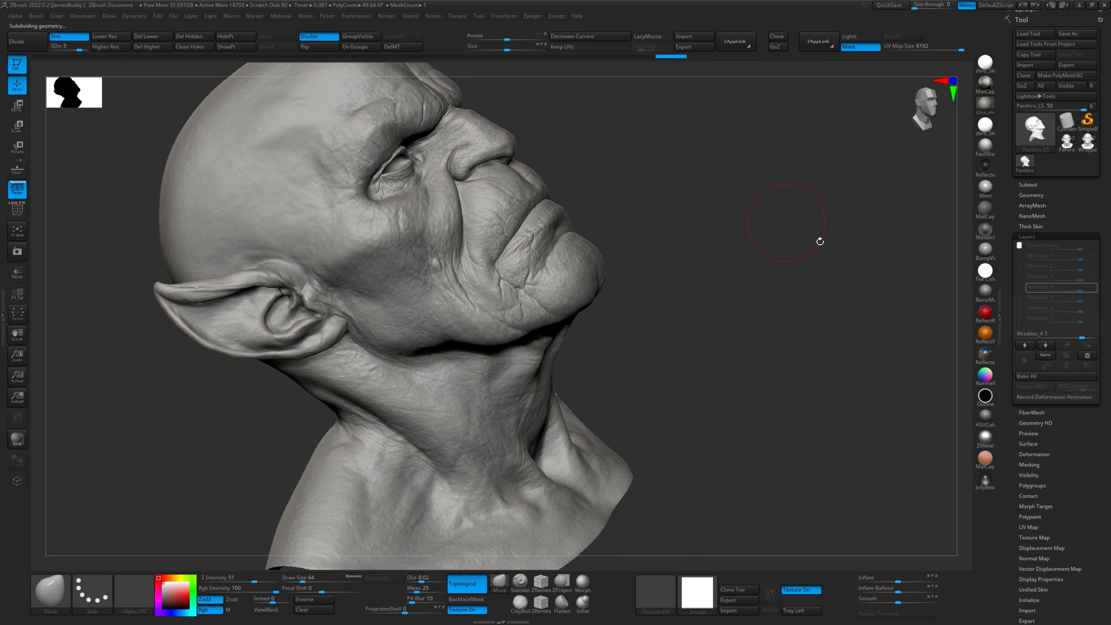
Stop recording on the Wrinkles_4 layer and set its intensity to 0.8
left_click_drag(825, 263, 873, 250)
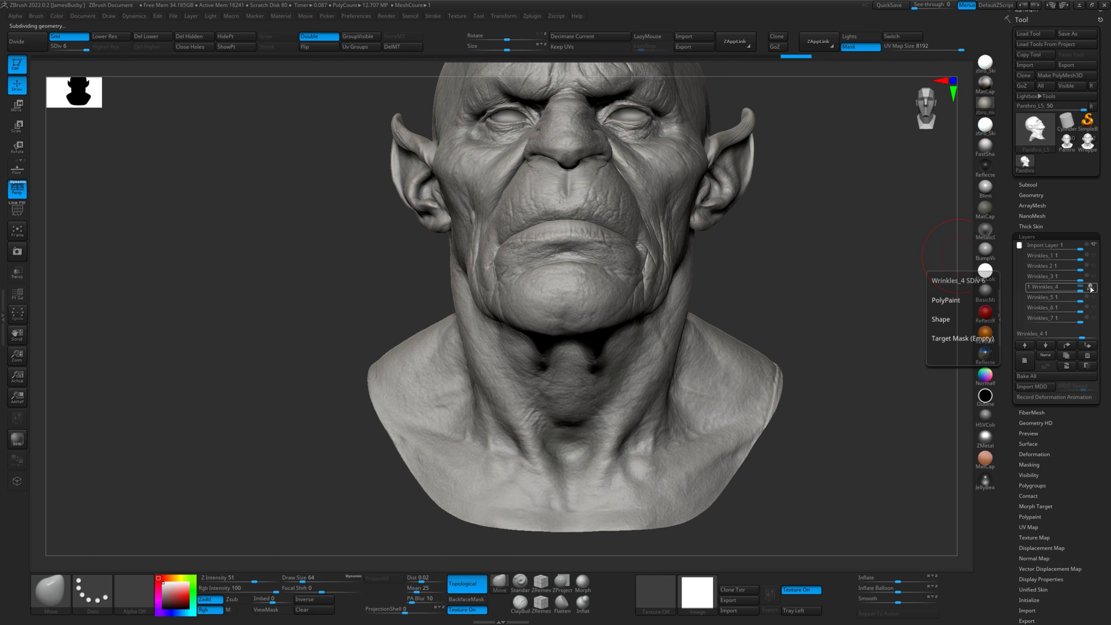
left_click(1092, 289)
left_click_drag(1079, 290, 1074, 290)
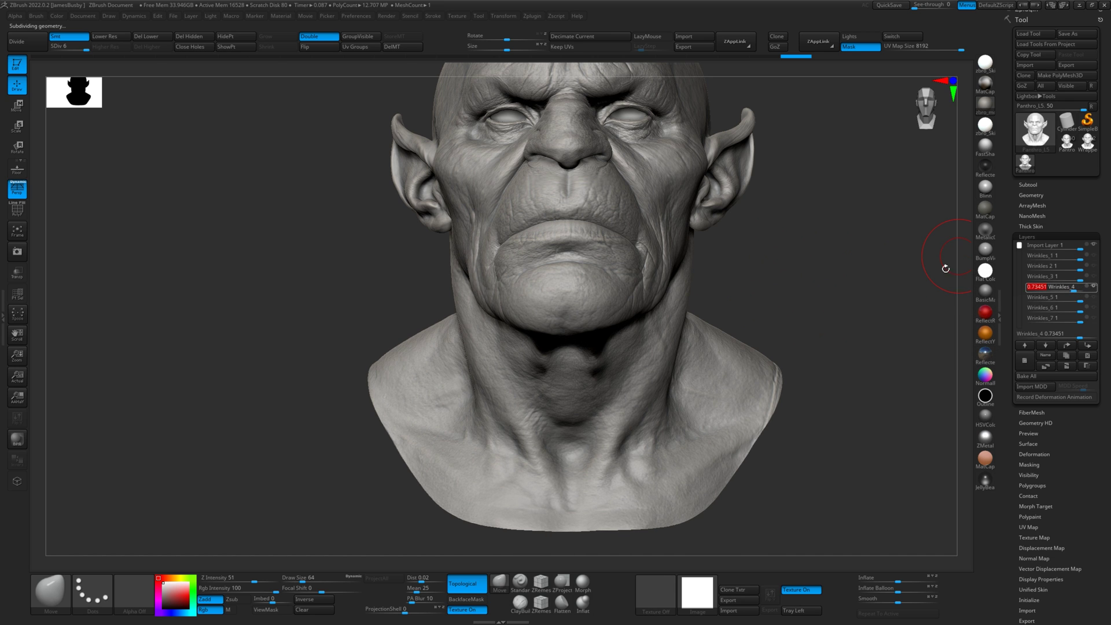
mouse_move(1060, 297)
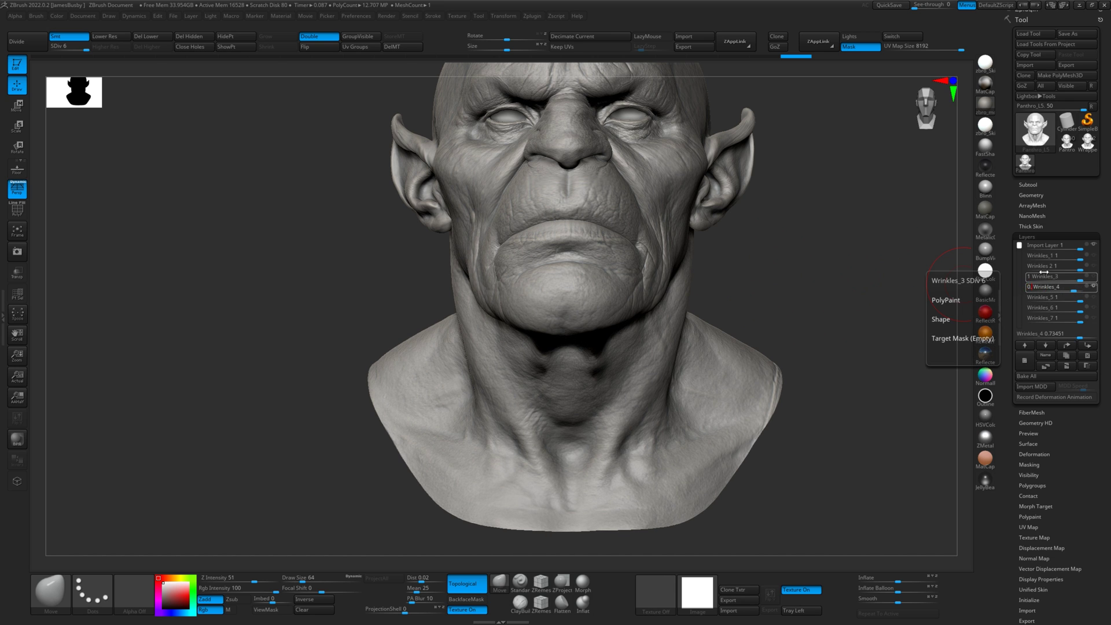
key("Return")
left_click_drag(883, 258, 873, 310)
Set the Skin 3 layer to about 0.8 intensity and check the skin texture across the face
mouse_move(1044, 278)
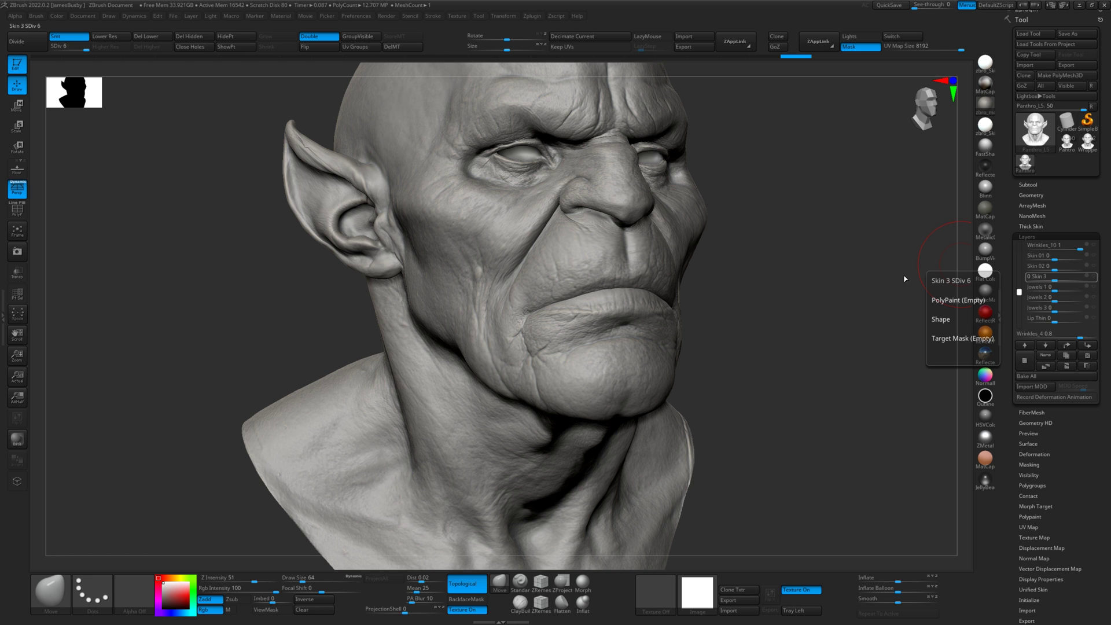
left_click_drag(787, 282, 966, 268, "alt")
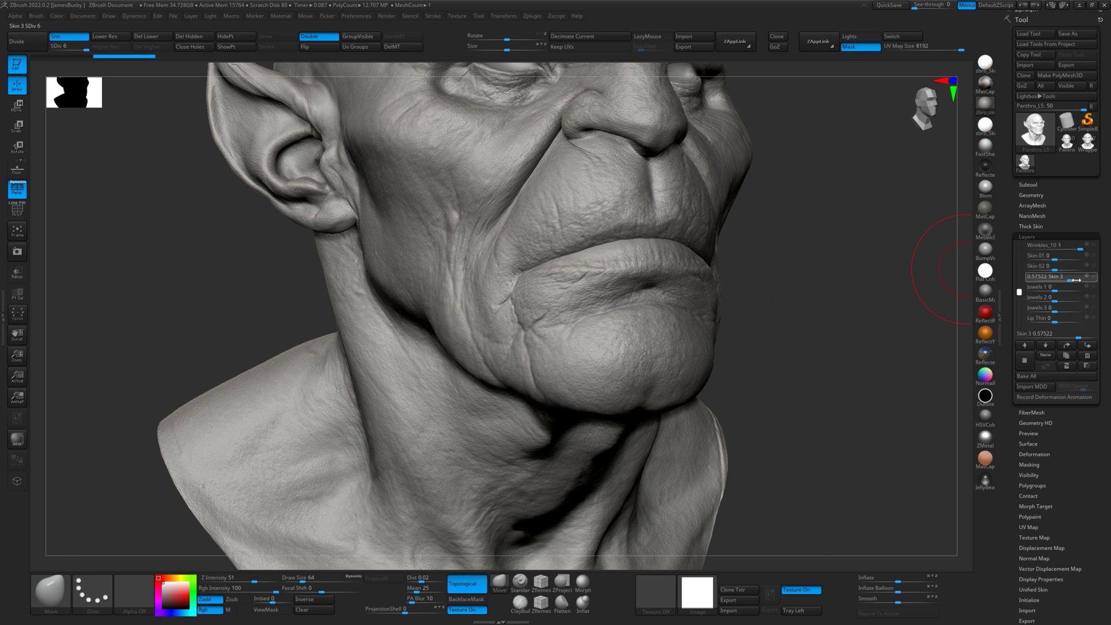
left_click_drag(1044, 272, 1049, 272)
mouse_move(833, 236)
left_mouse_down("alt")
mouse_move(830, 315)
mouse_move(851, 300)
mouse_move(948, 286)
left_mouse_up("alt")
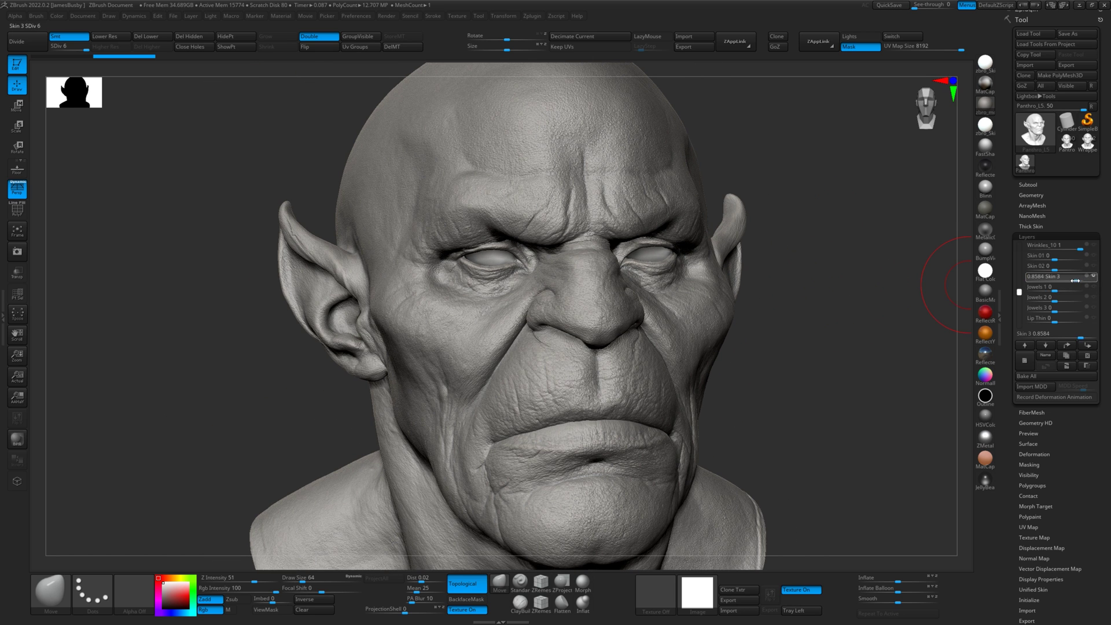
left_click_drag(1075, 281, 1071, 281)
left_click_drag(896, 397, 894, 330)
left_click_drag(875, 286, 920, 266)
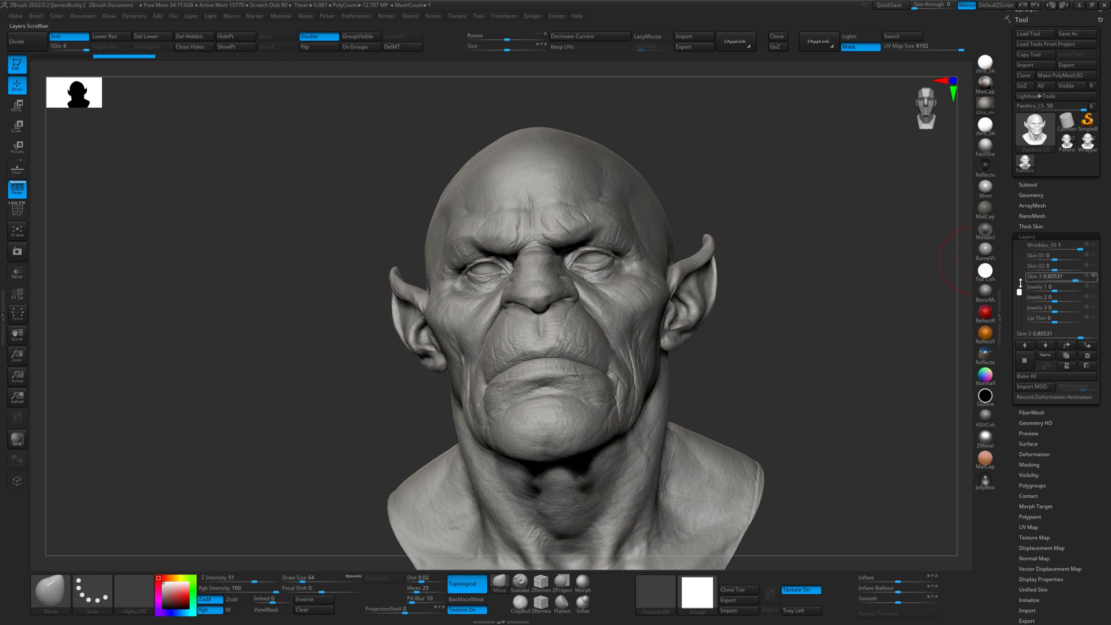
Hide the Wrinkles_4 layer and inspect the Wrinkles_5 layer on the face and neck
left_click_drag(1017, 271, 1019, 246)
left_click_drag(904, 270, 917, 274)
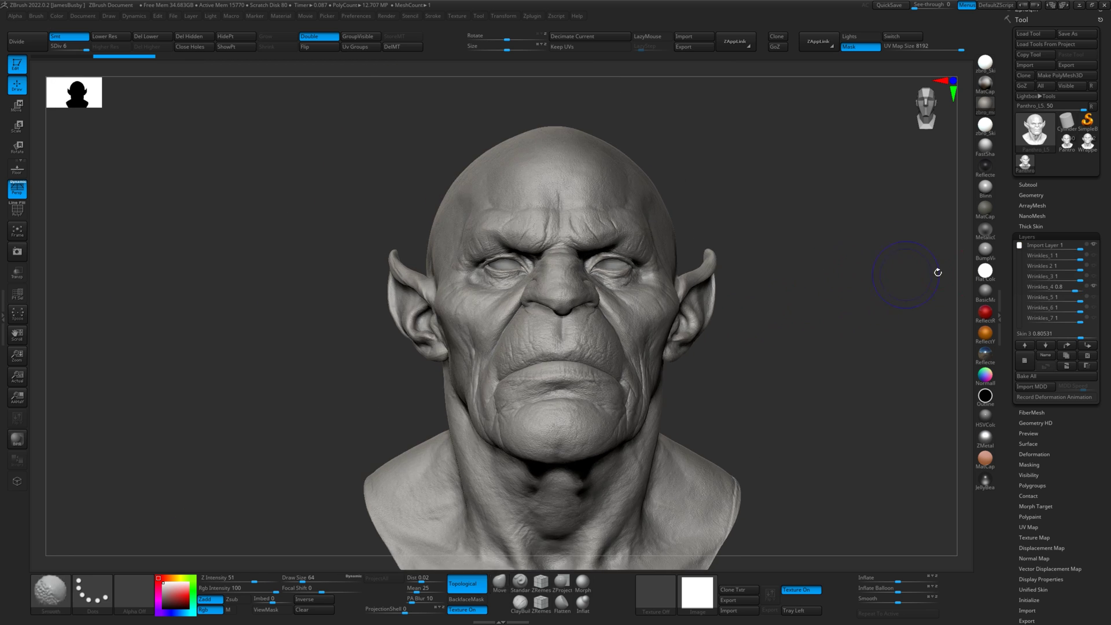
left_click(1094, 287)
left_click_drag(858, 297, 901, 301, "alt")
left_click(1093, 299)
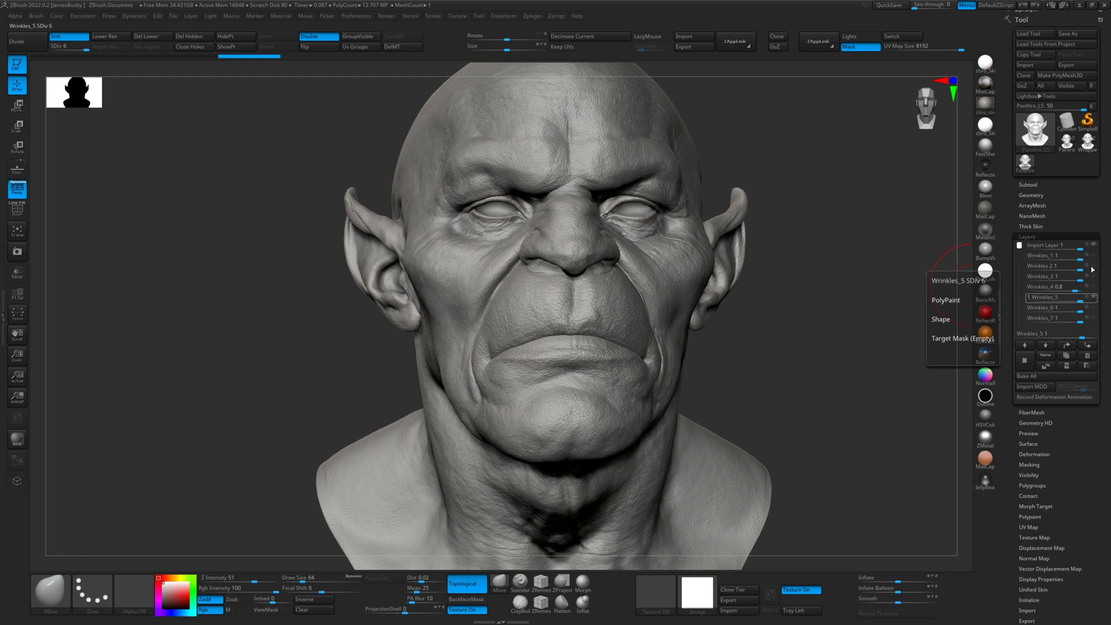
Show the Wrinkles_1 layer, start recording on it, and lower the head to subdivision level 1
left_click(1042, 255)
left_click_drag(866, 300, 829, 283)
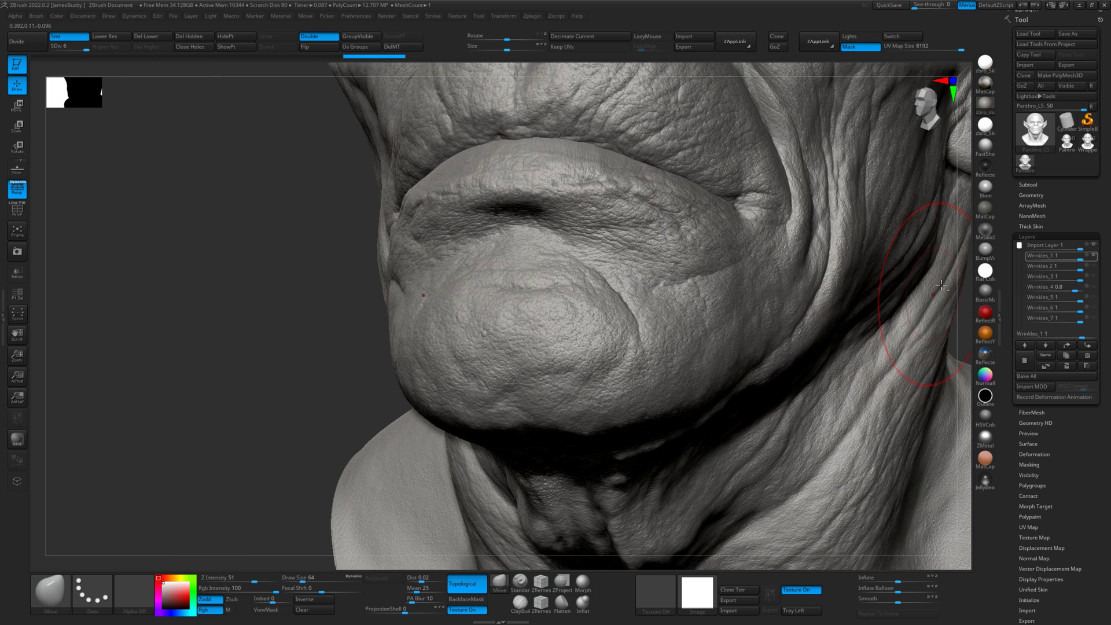
left_click_drag(966, 272, 932, 255)
mouse_move(1083, 263)
key("shift+d")
key("shift+d")
key("shift+d")
key("shift+d")
key("shift+d")
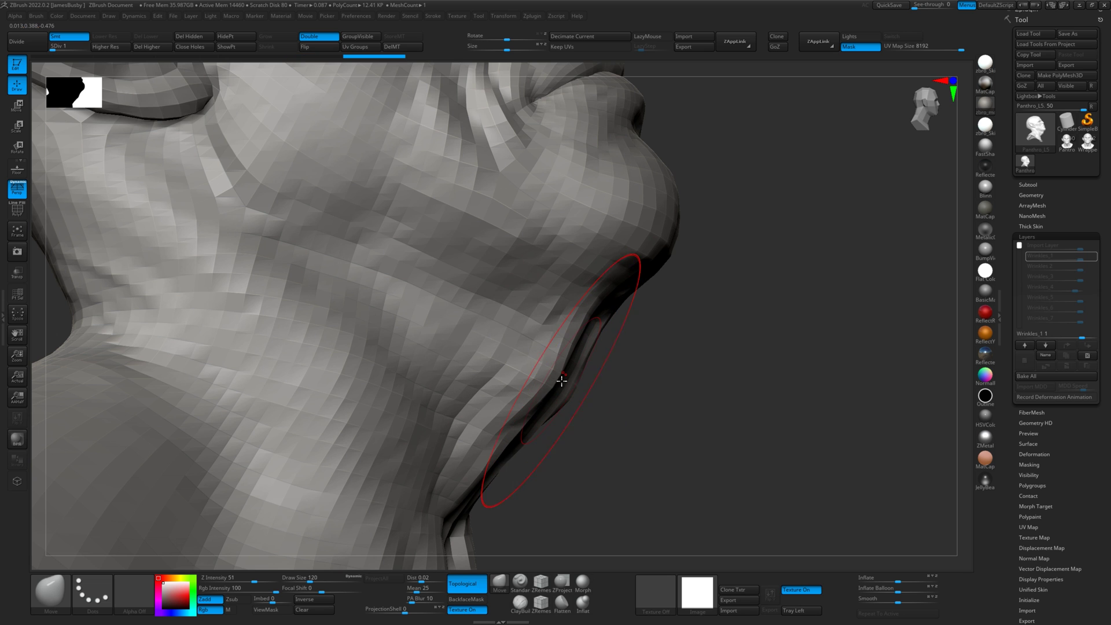
Reshape the throat folds below the chin with the Move brush and return the head to subdivision level 6
left_click_drag(544, 370, 557, 377)
mouse_move(627, 388)
left_mouse_down()
mouse_move(521, 370)
mouse_move(504, 356)
left_mouse_up()
left_click_drag(635, 408, 636, 417)
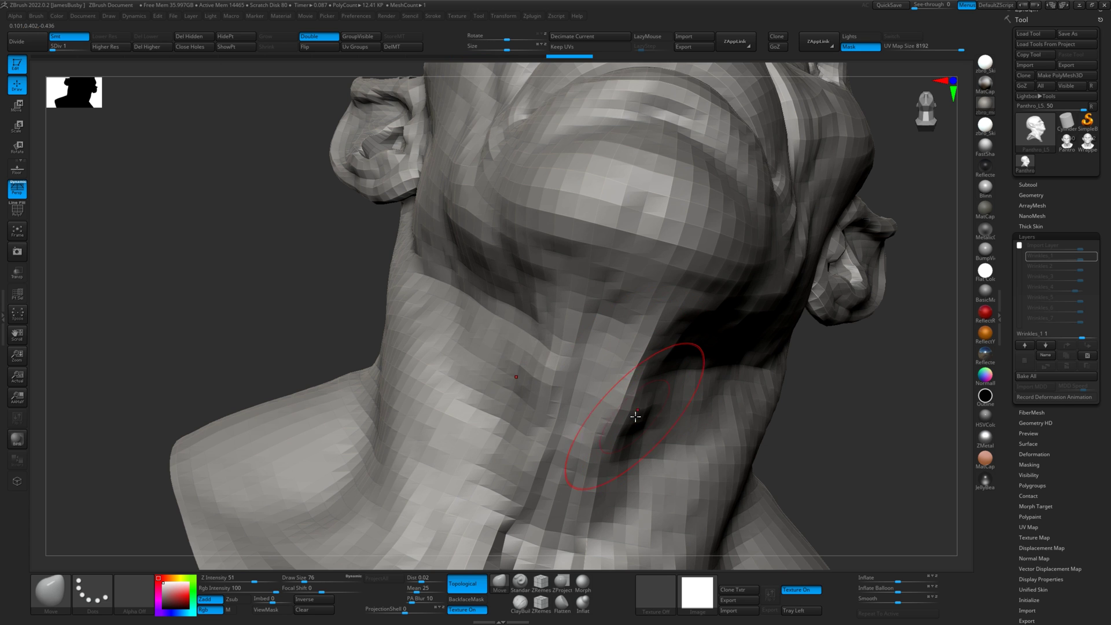
left_click_drag(873, 370, 714, 387)
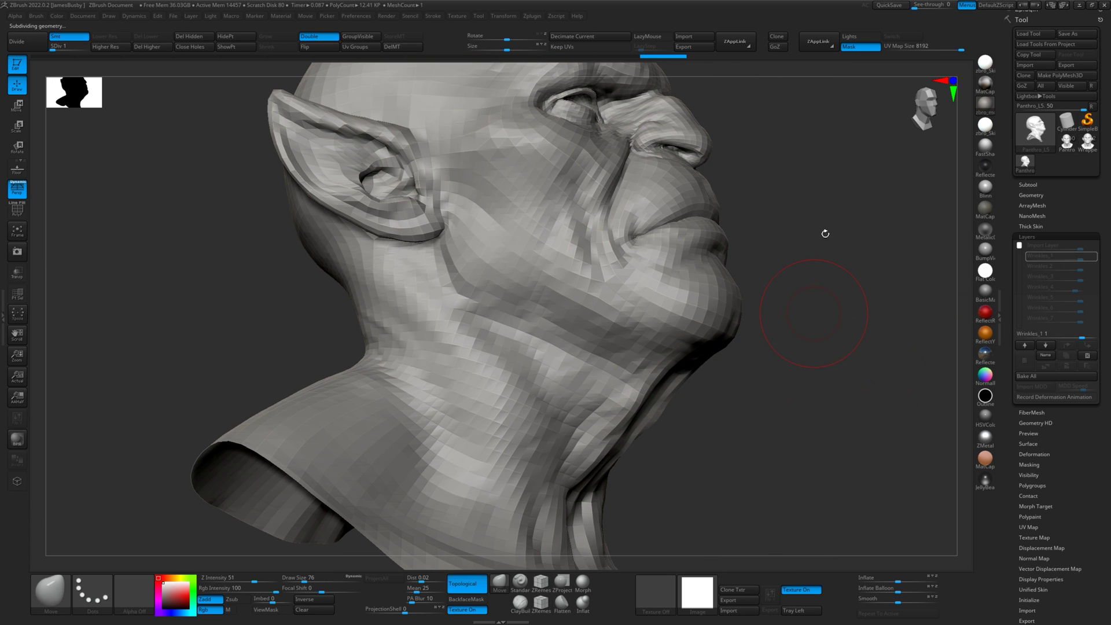
key("d")
key("d")
key("d")
mouse_move(841, 258)
left_mouse_down()
mouse_move(886, 249)
mouse_move(836, 285)
mouse_move(856, 274)
mouse_move(861, 288)
mouse_move(888, 287)
mouse_move(846, 241)
mouse_move(906, 252)
left_mouse_up()
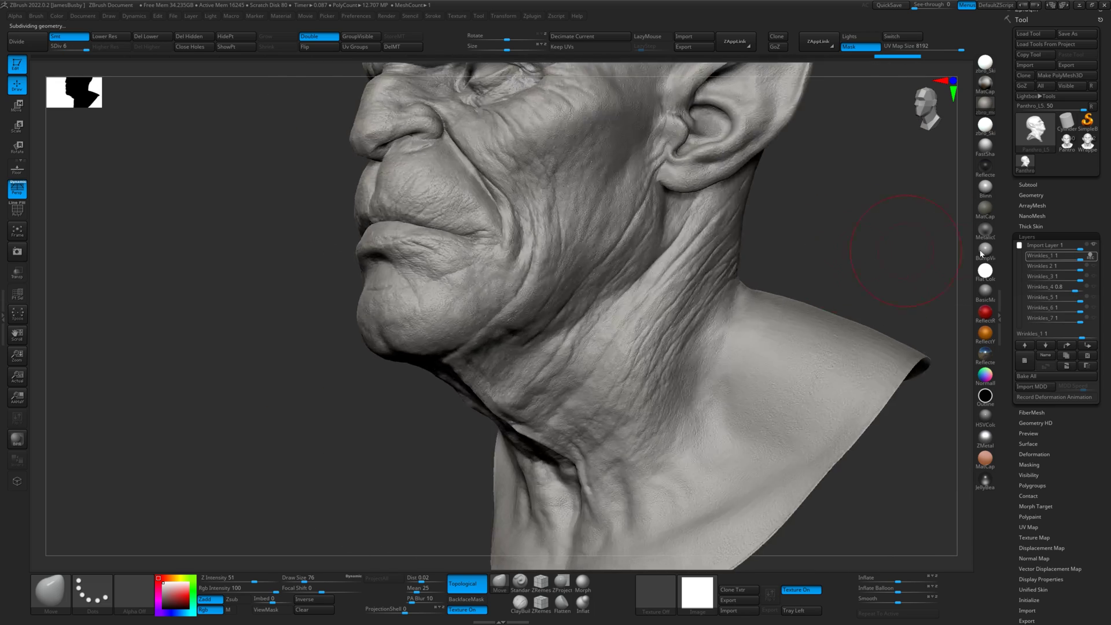
Show the Wrinkles 2 layer, start recording on it, and lower the head to subdivision level 1
left_click(1094, 265)
mouse_move(944, 253)
left_mouse_down()
mouse_move(899, 239)
mouse_move(866, 280)
mouse_move(895, 286)
mouse_move(888, 268)
left_mouse_up()
mouse_move(1090, 276)
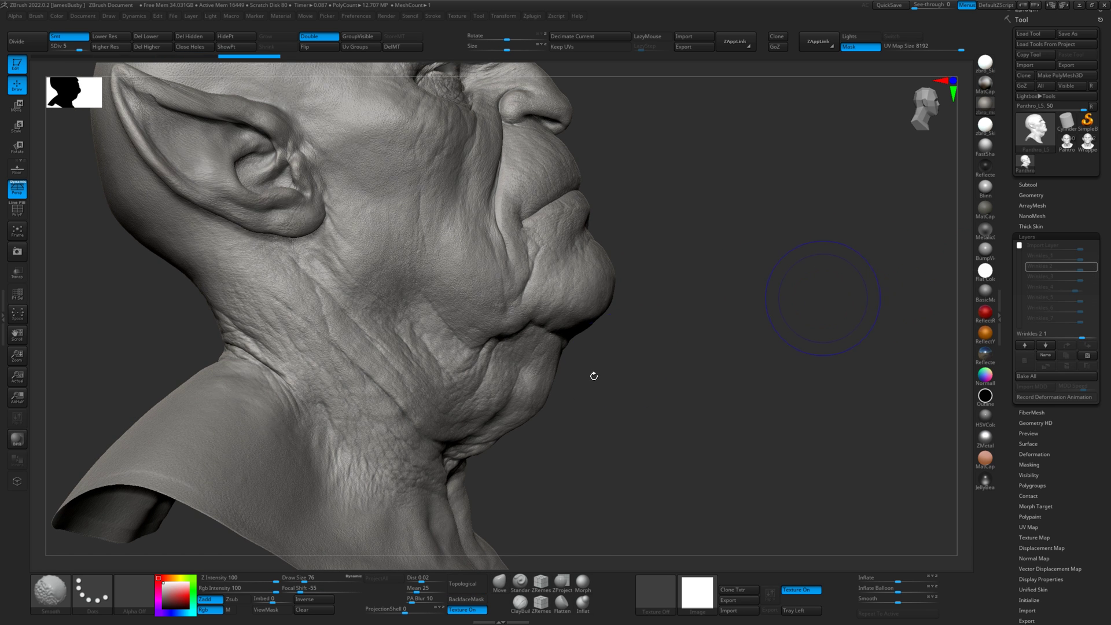
key("shift+d")
key("shift+d")
key("shift+d")
key("shift+d")
key("shift+d")
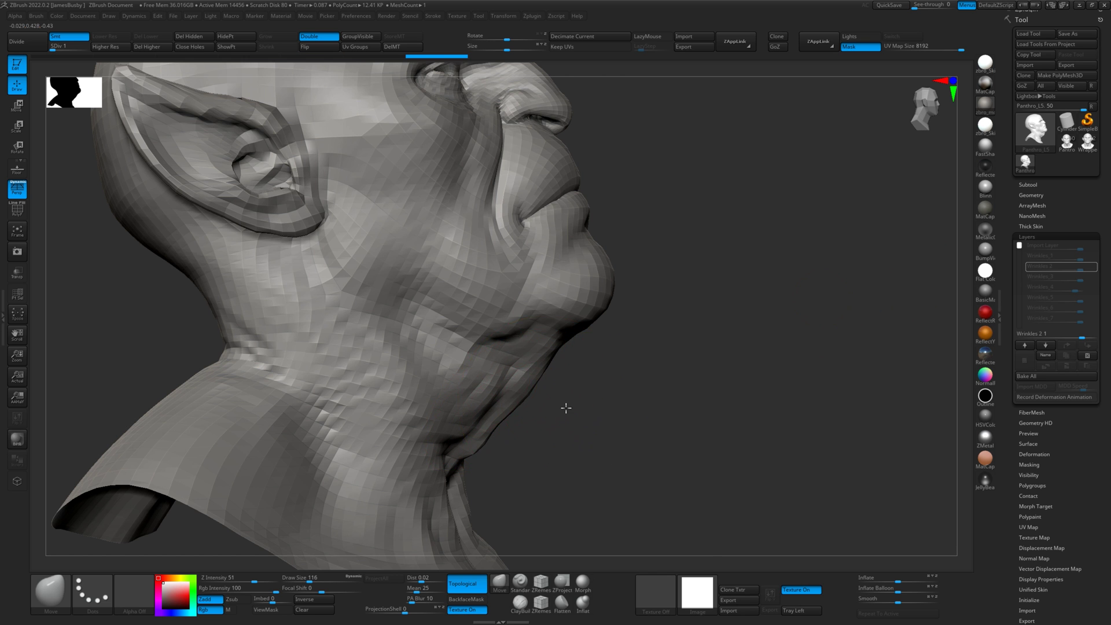
Adjust the throat shape on the Wrinkles 2 layer and return the head to subdivision level 6
left_click_drag(583, 405, 693, 350)
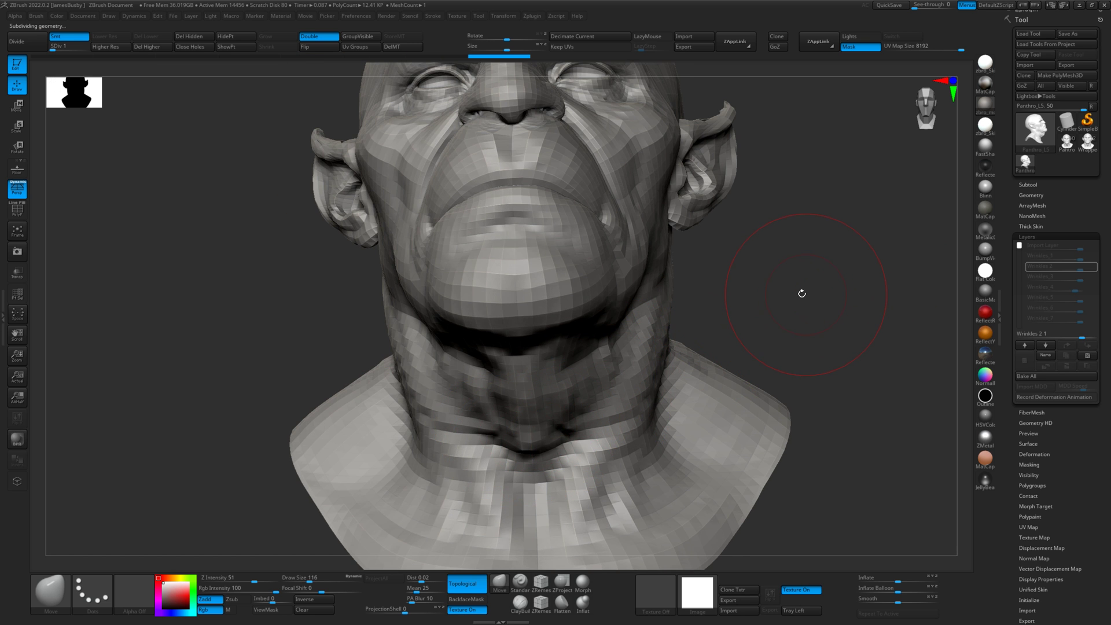
key("d")
key("d")
key("d")
key("d")
Inspect the Wrinkles 2 detail around the face and neck, and switch to the other open ZBrush window
left_click_drag(790, 260, 871, 253)
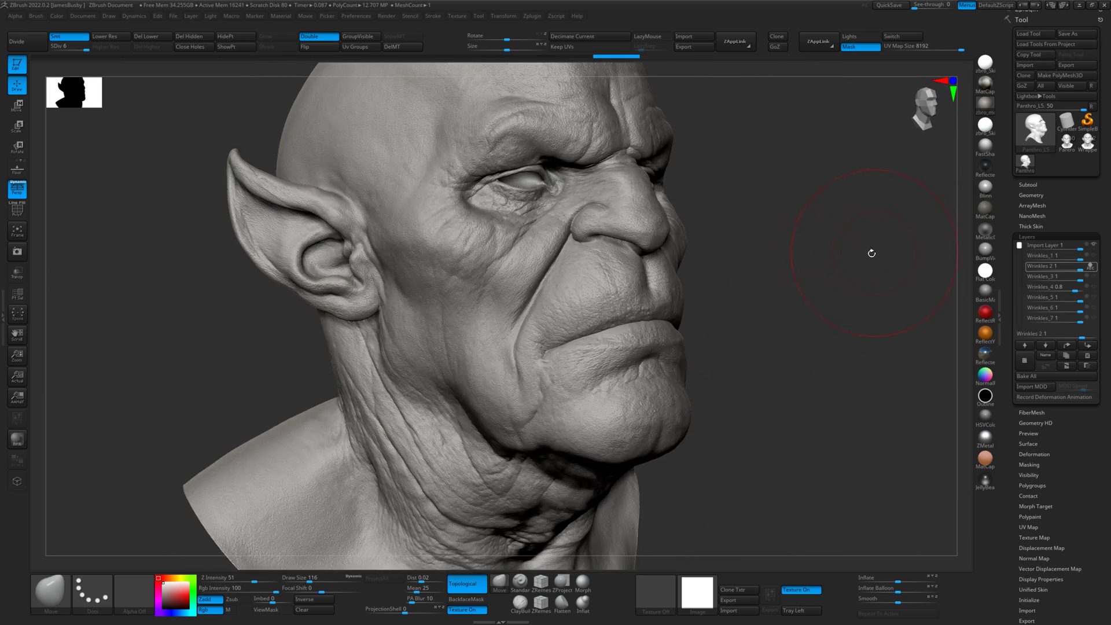
left_click_drag(843, 257, 868, 267)
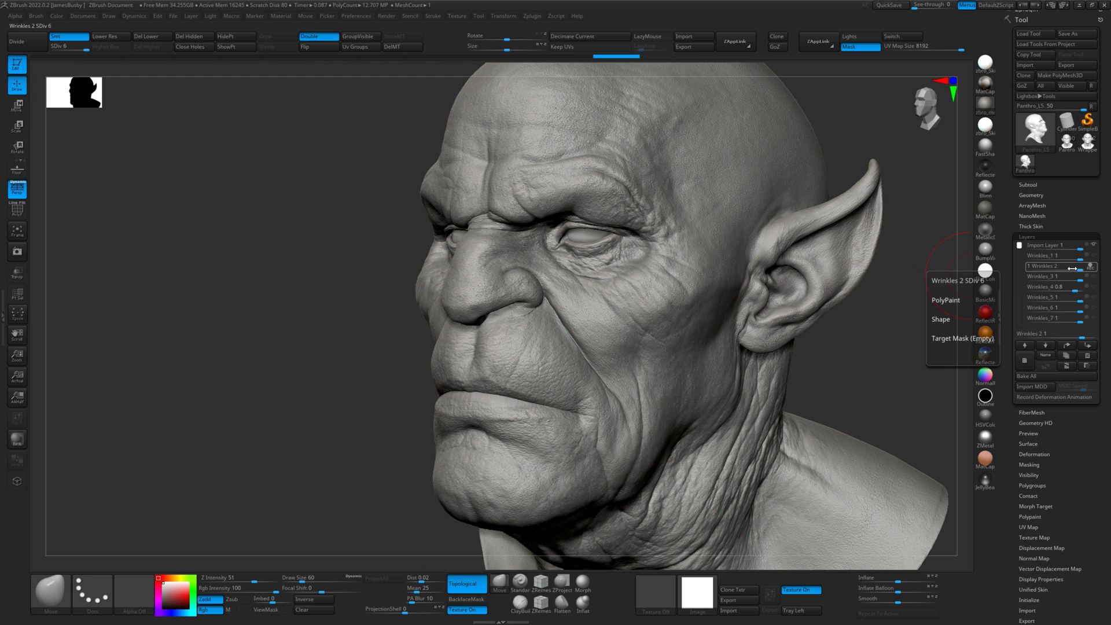
left_click_drag(911, 320, 873, 305)
key("alt+Tab")
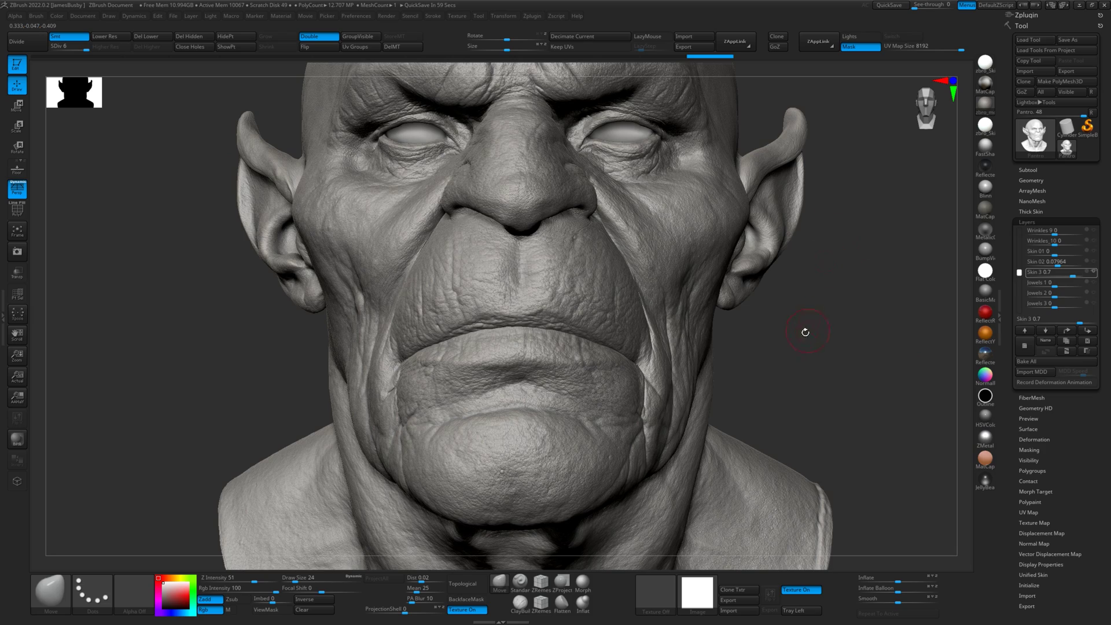
Check the skin detail around the mouth and set the Skin 3 layer's intensity to 0.8761
mouse_move(799, 330)
left_mouse_down()
mouse_move(811, 328)
mouse_move(790, 315)
mouse_move(819, 263)
mouse_move(868, 285)
mouse_move(856, 305)
mouse_move(839, 305)
mouse_move(881, 314)
left_mouse_up()
mouse_move(219, 367)
left_mouse_down()
mouse_move(186, 367)
mouse_move(229, 362)
mouse_move(145, 384)
mouse_move(868, 243)
mouse_move(915, 216)
mouse_move(825, 259)
left_mouse_up()
left_click(613, 317)
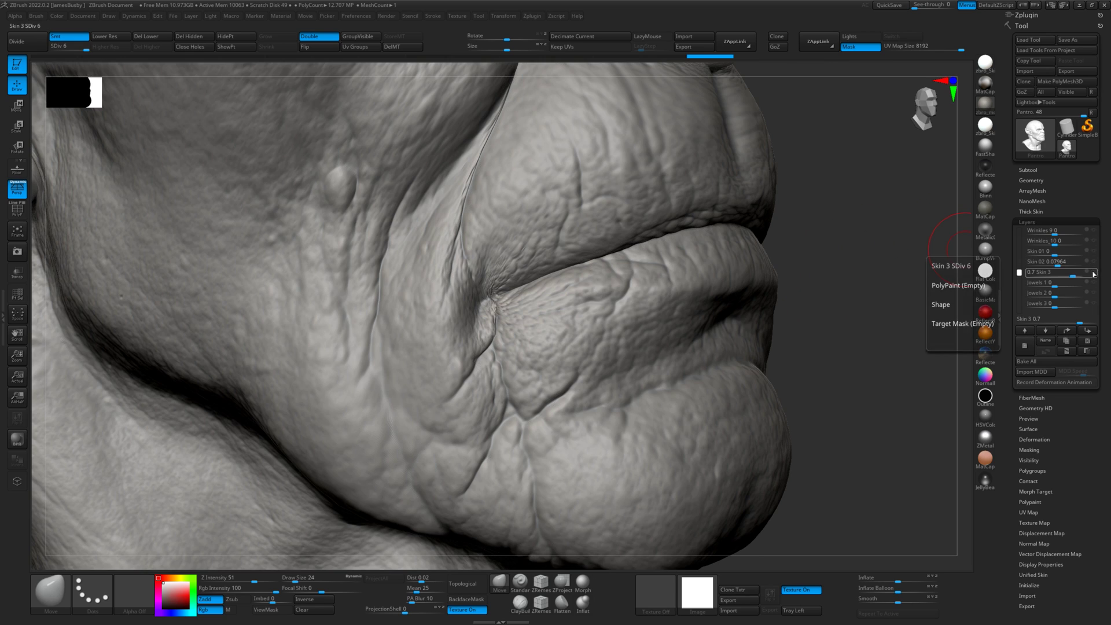
left_click_drag(853, 271, 928, 263)
mouse_move(1096, 274)
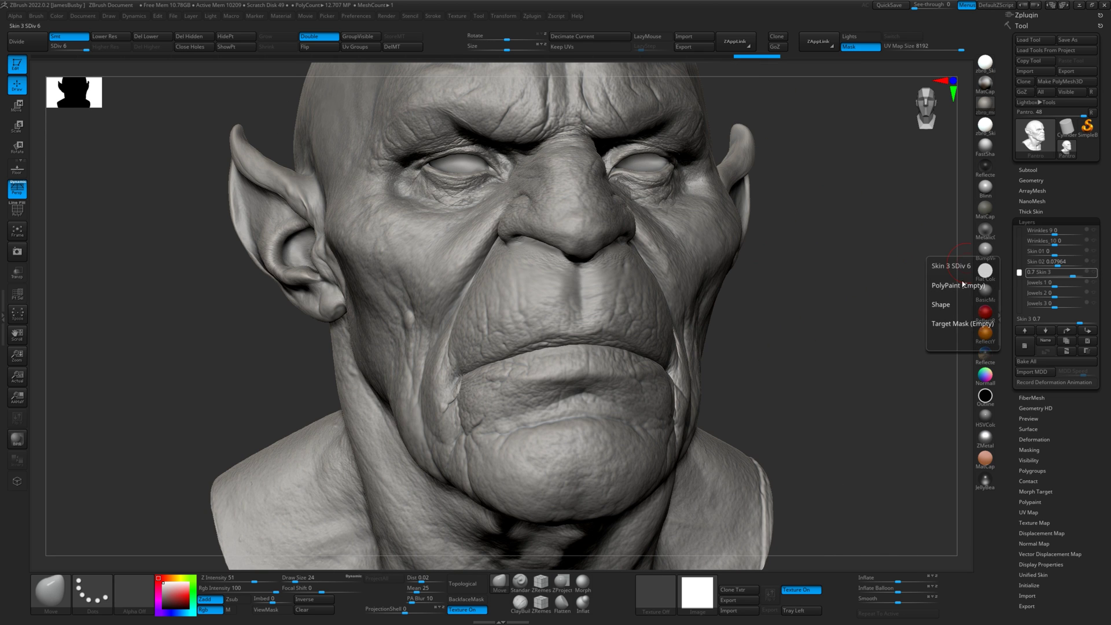
left_click(1042, 293)
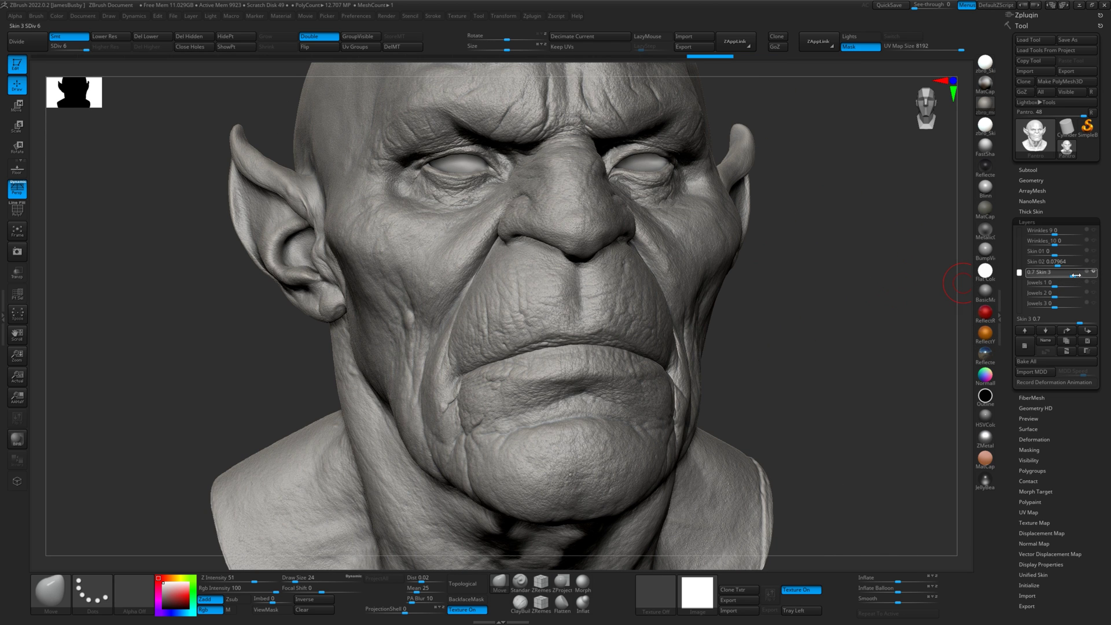
Examine the combined skin and wrinkle detail on the brow, cheeks, mouth and neck from several angles
mouse_move(803, 317)
left_mouse_down()
mouse_move(781, 300)
mouse_move(866, 287)
mouse_move(796, 318)
mouse_move(551, 322)
left_mouse_up()
left_click_drag(887, 179, 776, 186)
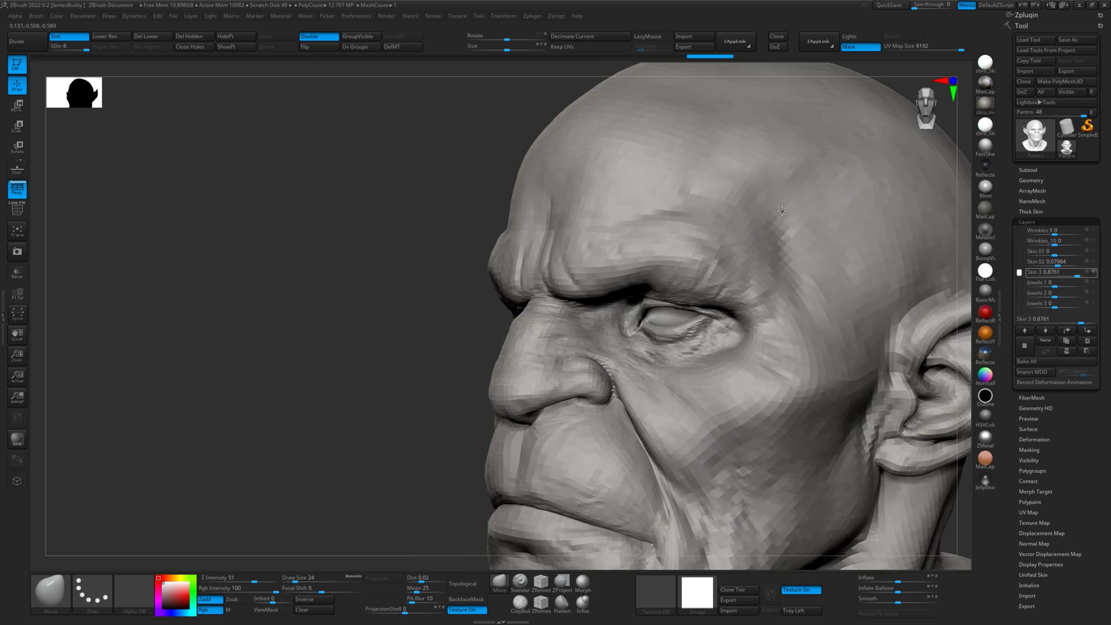
mouse_move(303, 321)
left_mouse_down("alt")
mouse_move(347, 330)
mouse_move(325, 329)
mouse_move(348, 419)
mouse_move(359, 405)
mouse_move(324, 376)
left_mouse_up("alt")
mouse_move(238, 374)
left_mouse_down()
mouse_move(692, 280)
mouse_move(714, 293)
mouse_move(703, 332)
mouse_move(801, 223)
mouse_move(782, 233)
mouse_move(814, 216)
mouse_move(861, 411)
mouse_move(945, 402)
mouse_move(665, 526)
mouse_move(873, 447)
mouse_move(147, 271)
mouse_move(372, 245)
mouse_move(169, 320)
mouse_move(519, 290)
left_mouse_up()
mouse_move(308, 335)
left_mouse_down()
mouse_move(315, 345)
mouse_move(550, 311)
left_mouse_up()
mouse_move(812, 336)
left_mouse_down()
mouse_move(846, 251)
mouse_move(843, 206)
mouse_move(864, 313)
mouse_move(883, 218)
mouse_move(868, 293)
mouse_move(893, 287)
mouse_move(890, 305)
mouse_move(903, 301)
left_mouse_up()
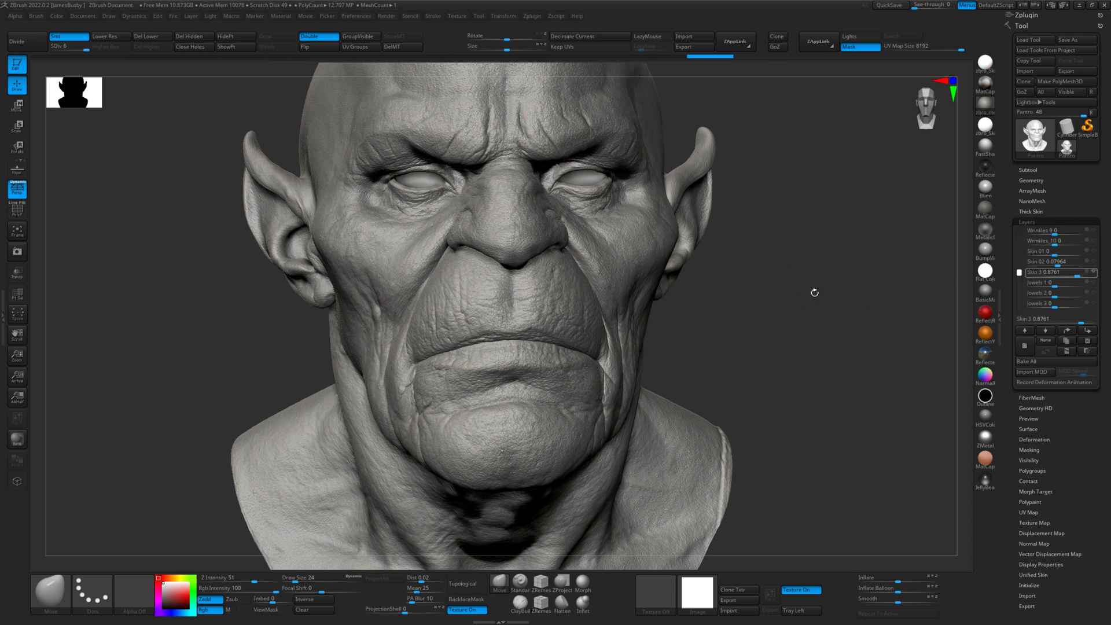
mouse_move(814, 293)
left_mouse_down()
mouse_move(871, 330)
mouse_move(943, 287)
left_mouse_up()
Review the Import Layer 1 and Wrinkles layers at the start of the layer list, and view the whole bust
left_click_drag(1019, 272, 1019, 231)
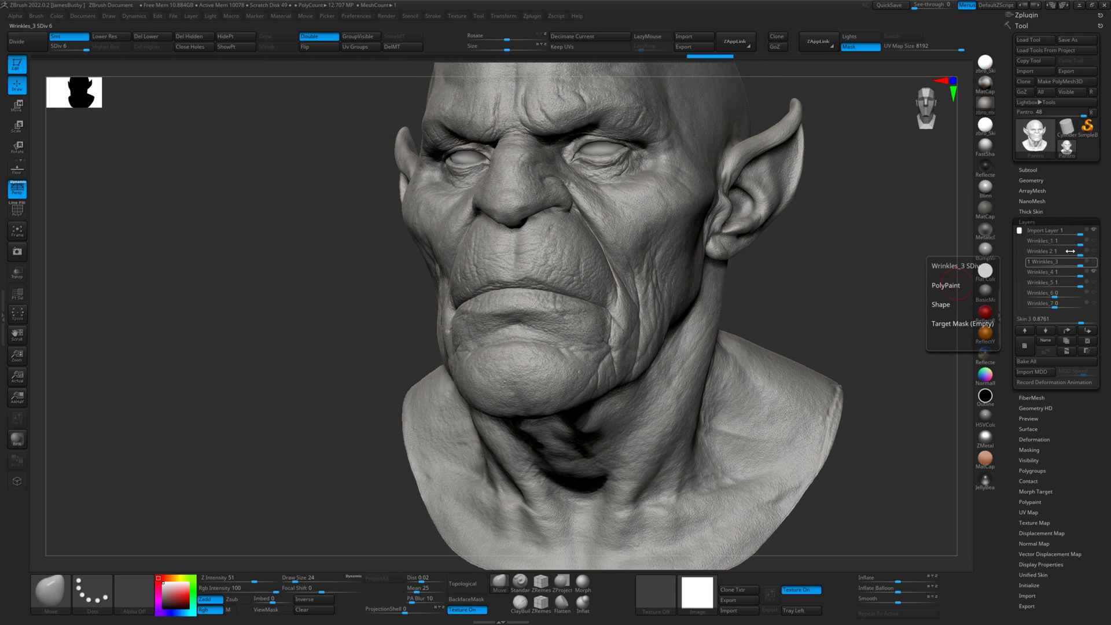
mouse_move(797, 298)
left_mouse_down()
mouse_move(822, 331)
mouse_move(802, 316)
left_mouse_up()
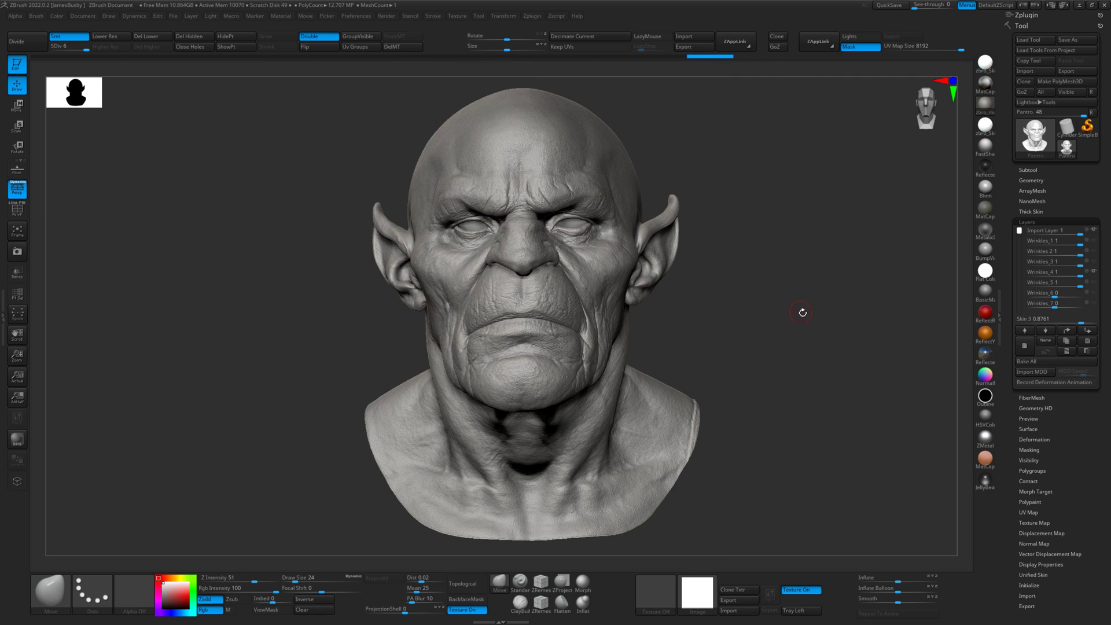
mouse_move(799, 303)
left_mouse_down()
mouse_move(863, 301)
mouse_move(901, 325)
mouse_move(809, 311)
mouse_move(823, 370)
mouse_move(809, 338)
mouse_move(1010, 325)
mouse_move(869, 325)
mouse_move(856, 350)
mouse_move(858, 335)
mouse_move(930, 319)
mouse_move(826, 318)
left_mouse_up()
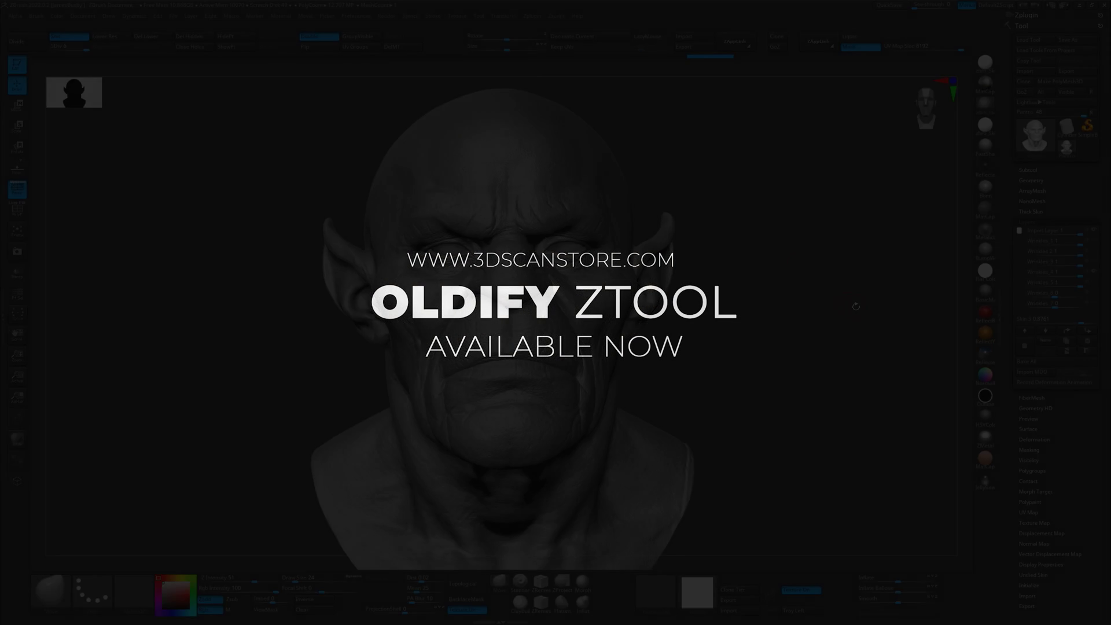